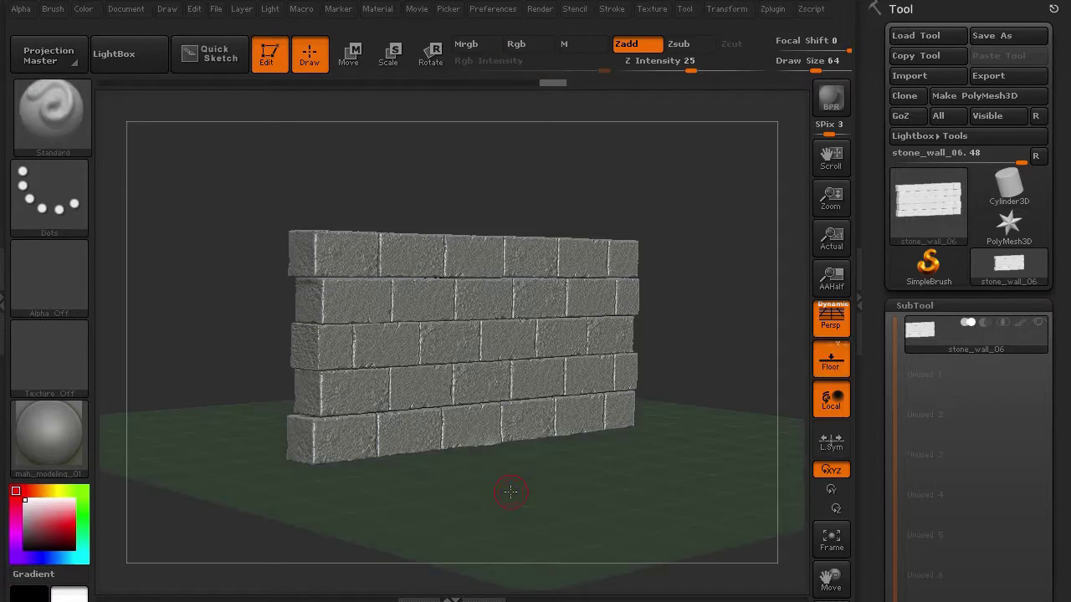
# Step: Examine the stone wall model from several angles and check its active point count
pyautogui.moveTo(517, 484); pyautogui.dragTo(491, 441)
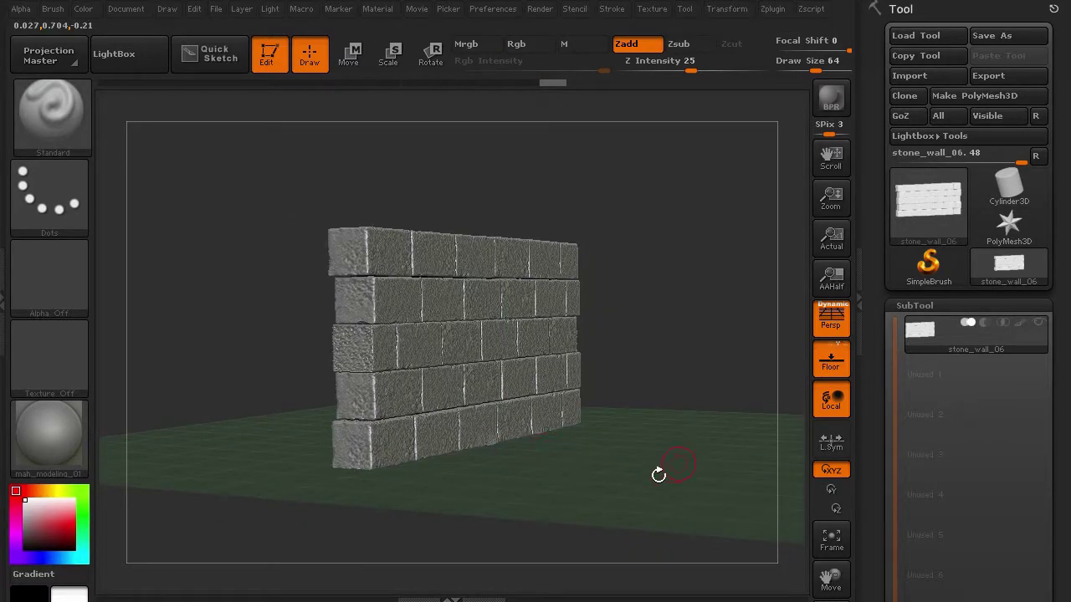
pyautogui.moveTo(657, 471); pyautogui.dragTo(592, 323)
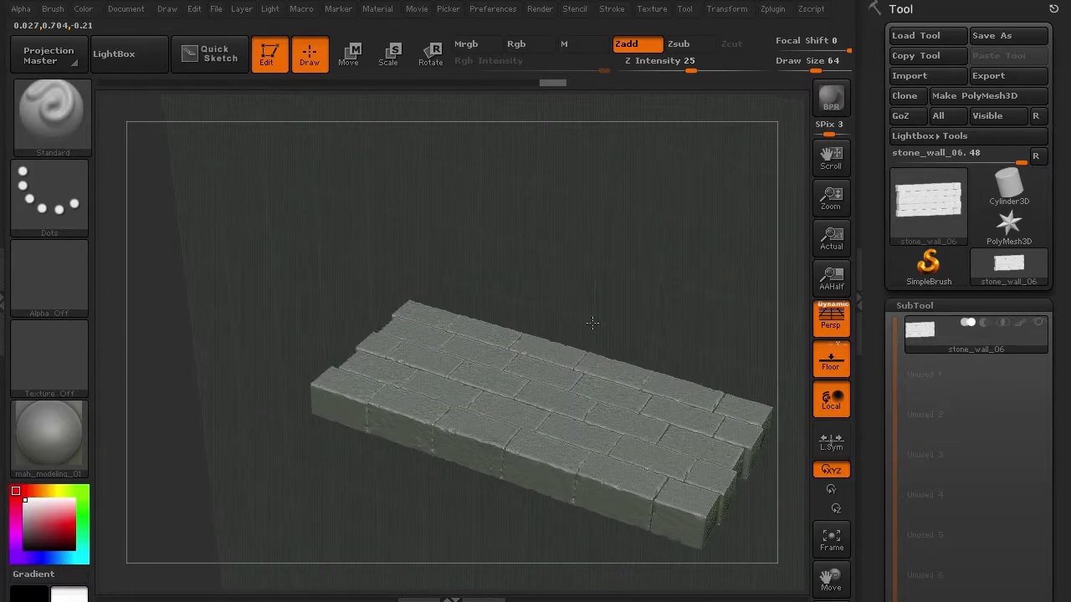
pyautogui.moveTo(477, 256); pyautogui.dragTo(555, 463)
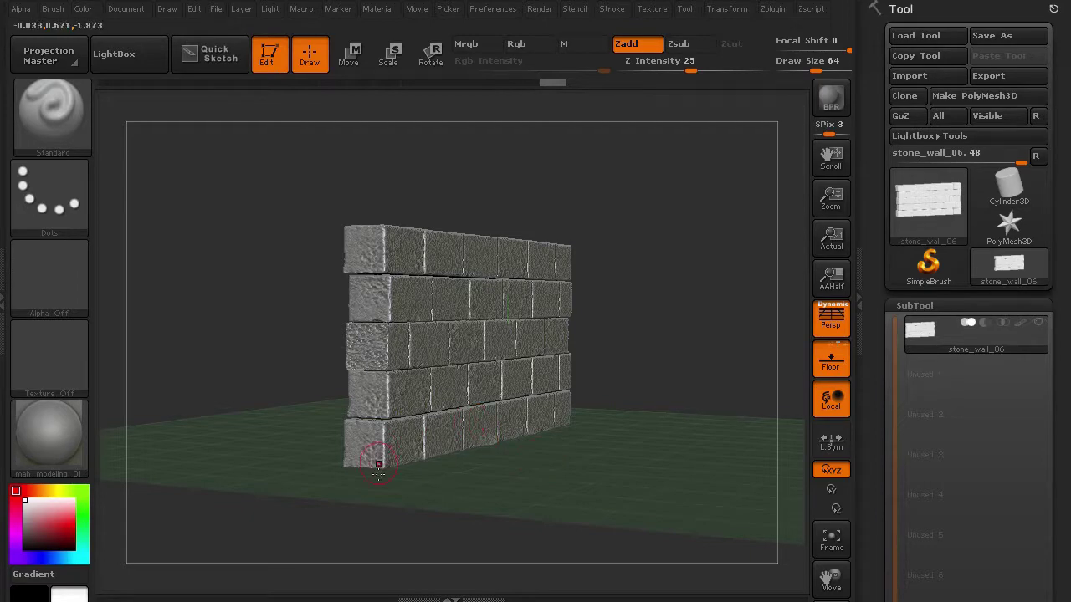
pyautogui.moveTo(512, 479)
pyautogui.mouseDown()
pyautogui.moveTo(472, 485)
pyautogui.moveTo(519, 476)
pyautogui.moveTo(516, 487)
pyautogui.mouseUp()
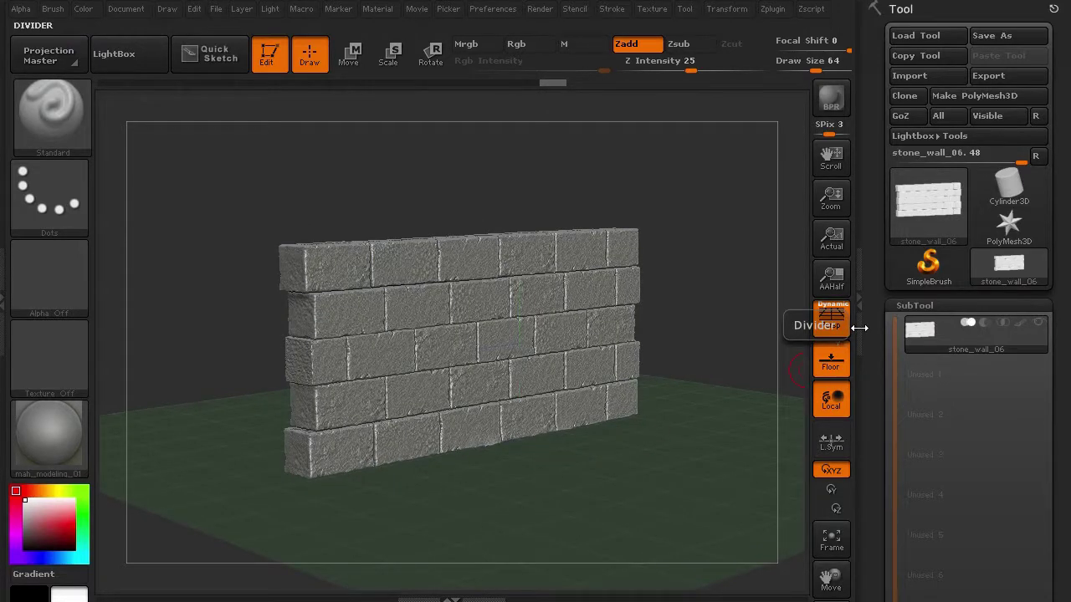
pyautogui.moveTo(554, 490); pyautogui.dragTo(531, 474)
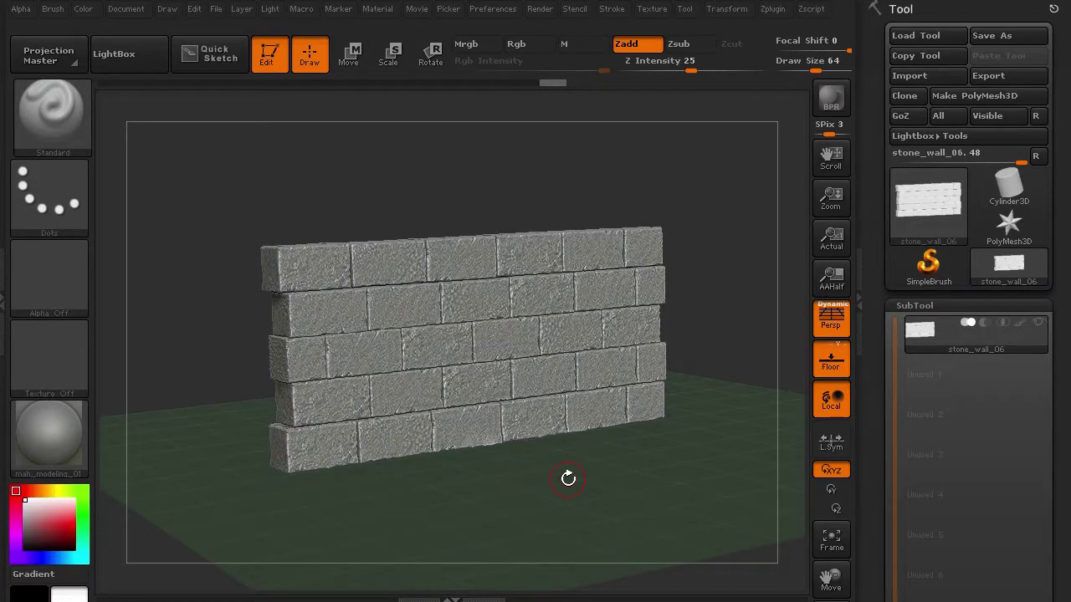
pyautogui.moveTo(569, 479); pyautogui.dragTo(579, 479)
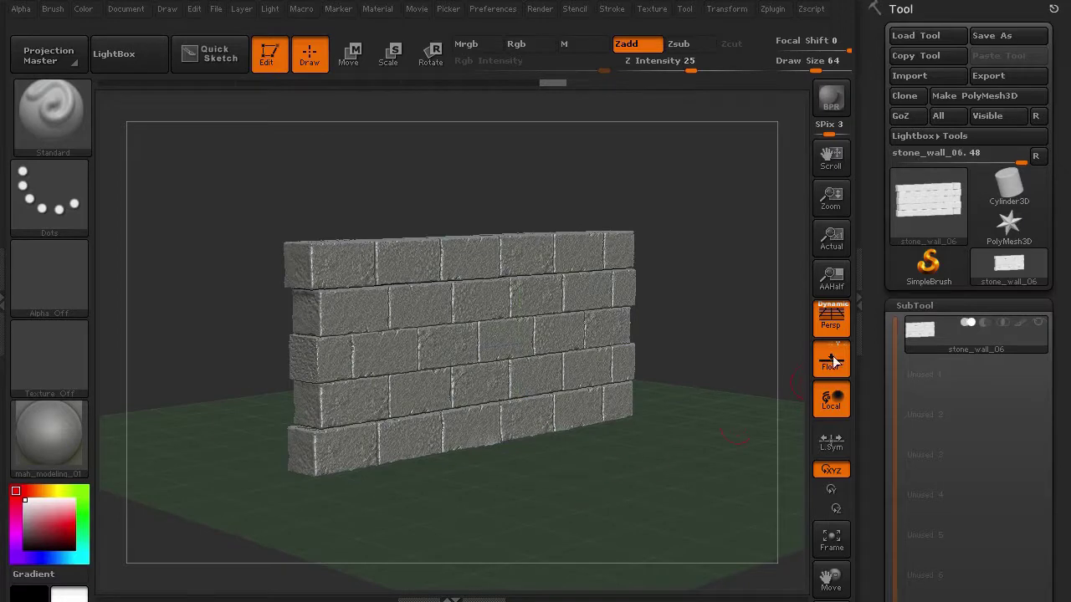
pyautogui.click(860, 318)
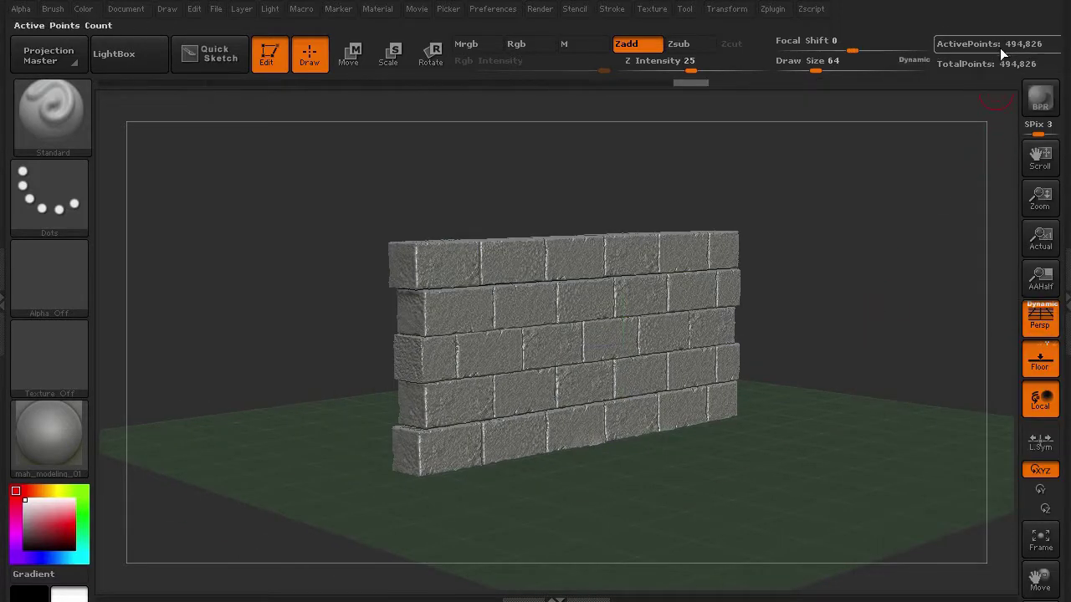
pyautogui.click(1064, 285)
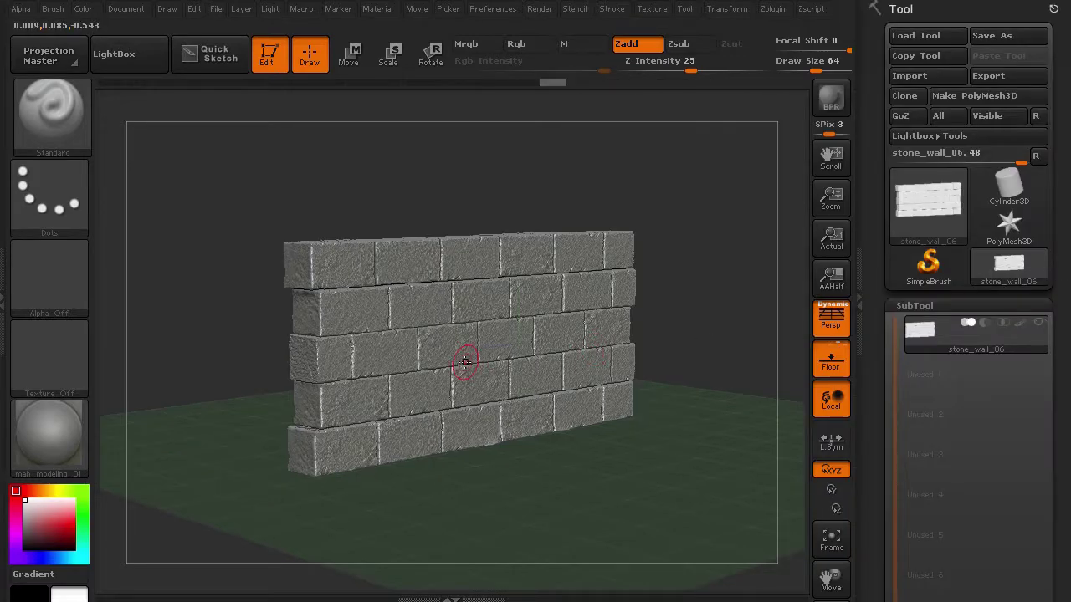
pyautogui.moveTo(209, 420); pyautogui.dragTo(193, 445)
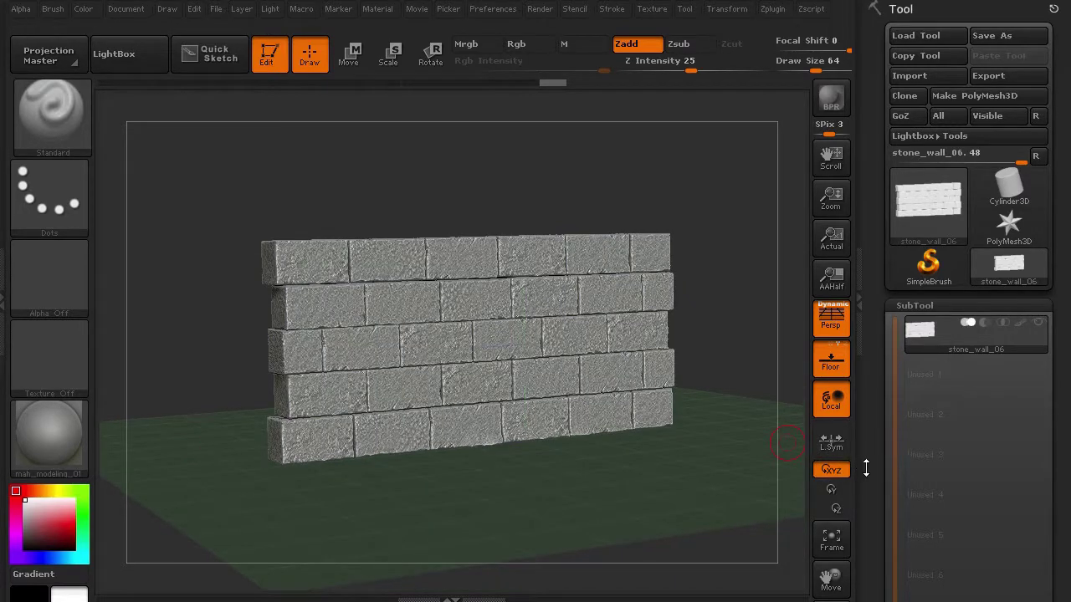
# Step: Copy the stone_wall_06 subtool
pyautogui.moveTo(871, 456); pyautogui.dragTo(869, 344)
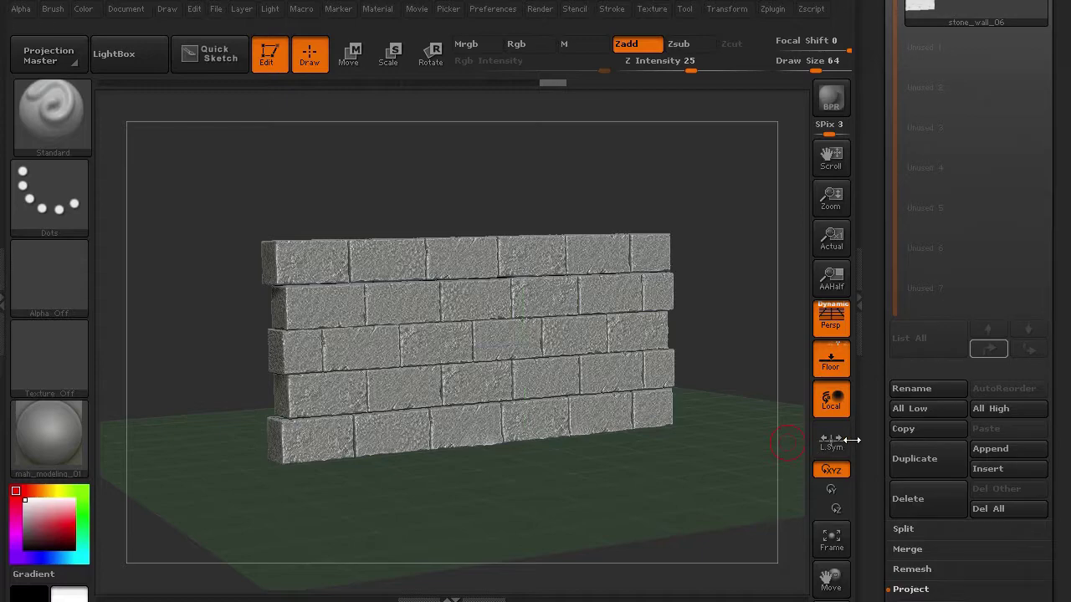
pyautogui.click(911, 429)
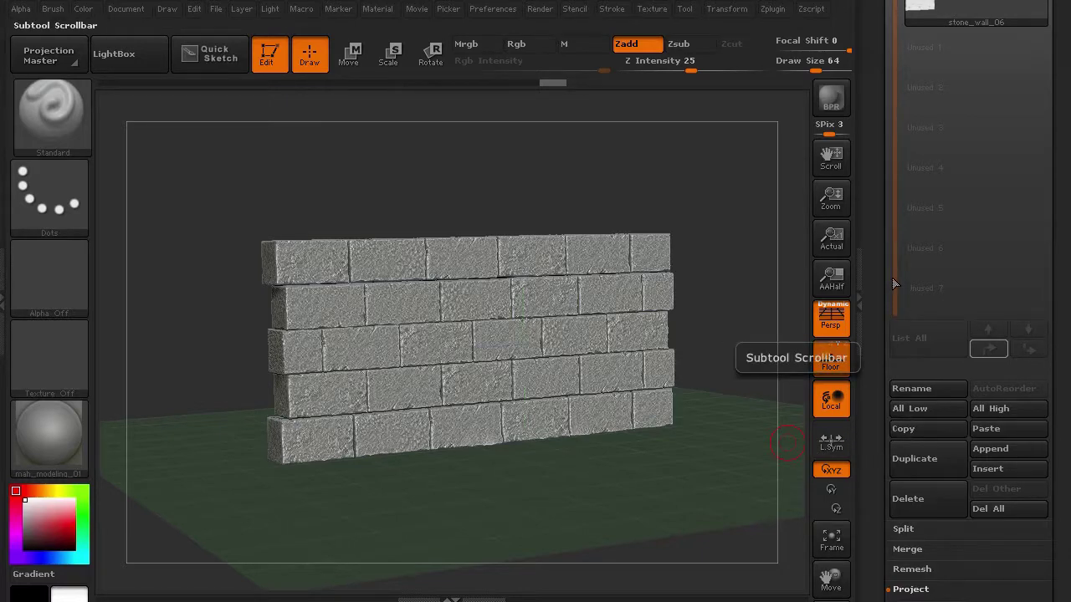
pyautogui.moveTo(874, 225); pyautogui.dragTo(875, 391)
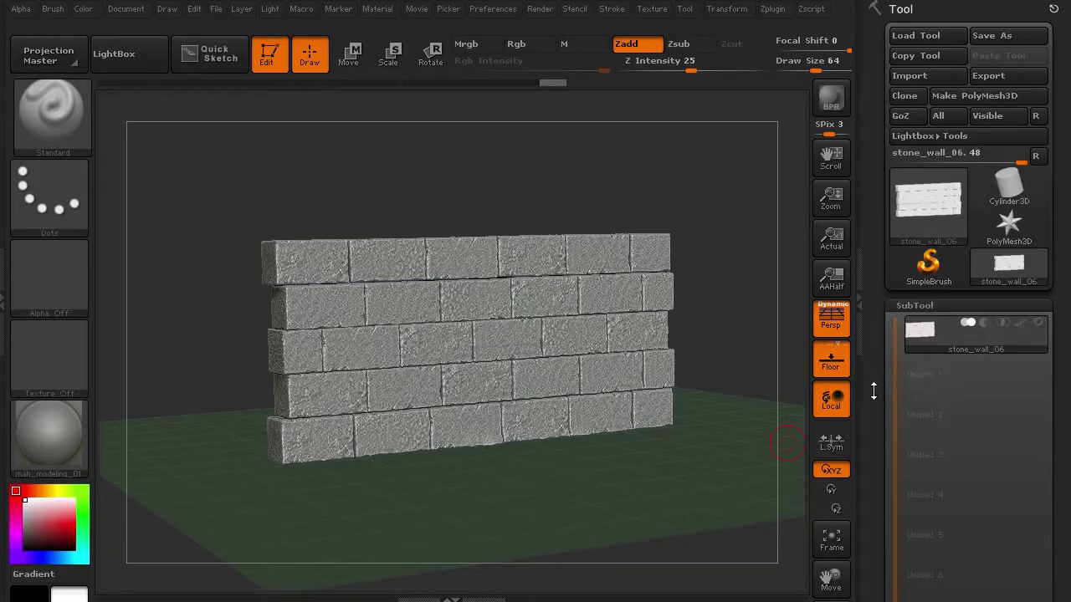
# Step: Load the saved mausoleum tool and view the building from its front corner
pyautogui.click(912, 35)
pyautogui.moveTo(369, 2); pyautogui.dragTo(360, 0)
pyautogui.doubleClick(244, 137)
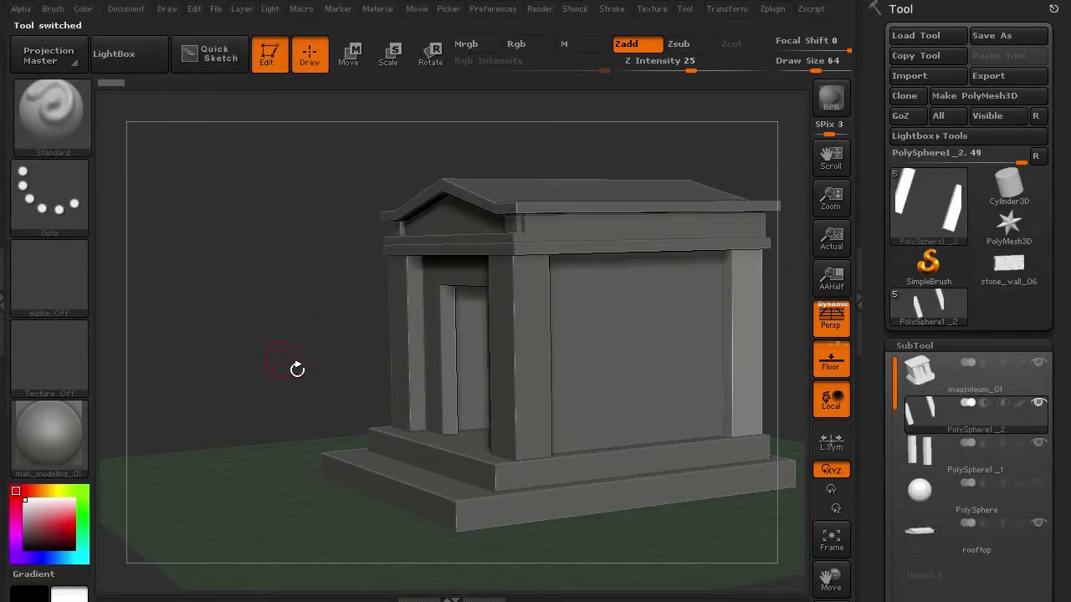
pyautogui.moveTo(297, 369); pyautogui.dragTo(261, 412)
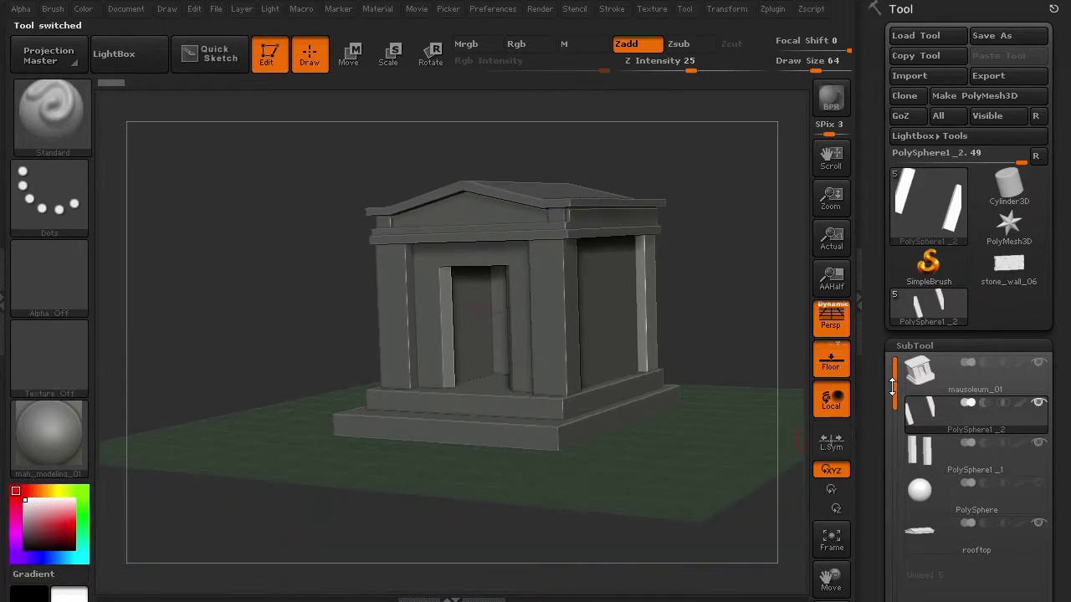
# Step: Delete the hidden PolySphere subtool from the mausoleum tool
pyautogui.moveTo(893, 385); pyautogui.dragTo(877, 222)
pyautogui.moveTo(976, 311)
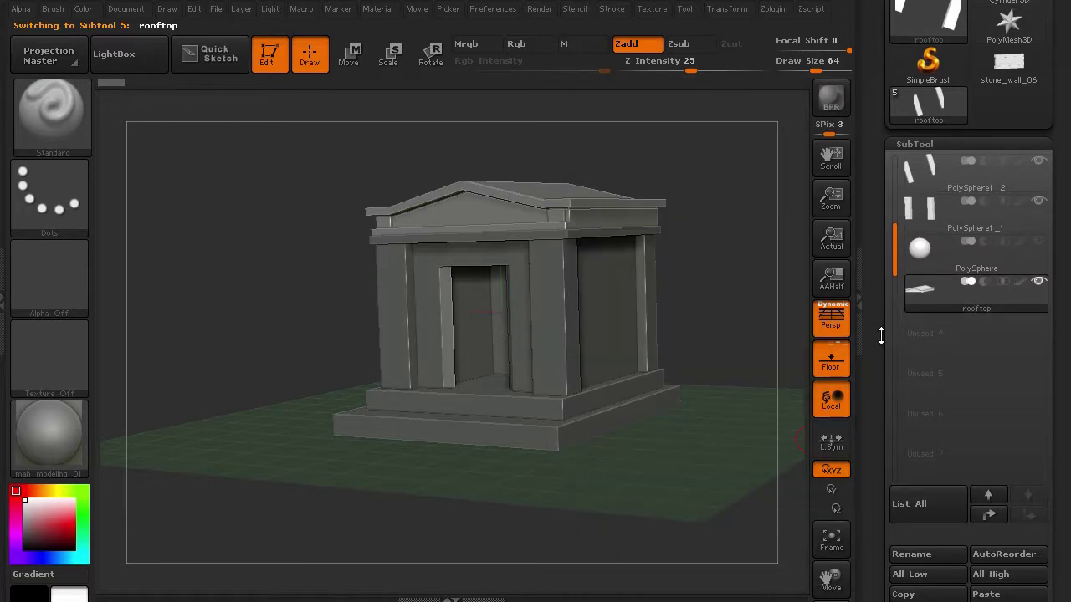
pyautogui.press('Up')
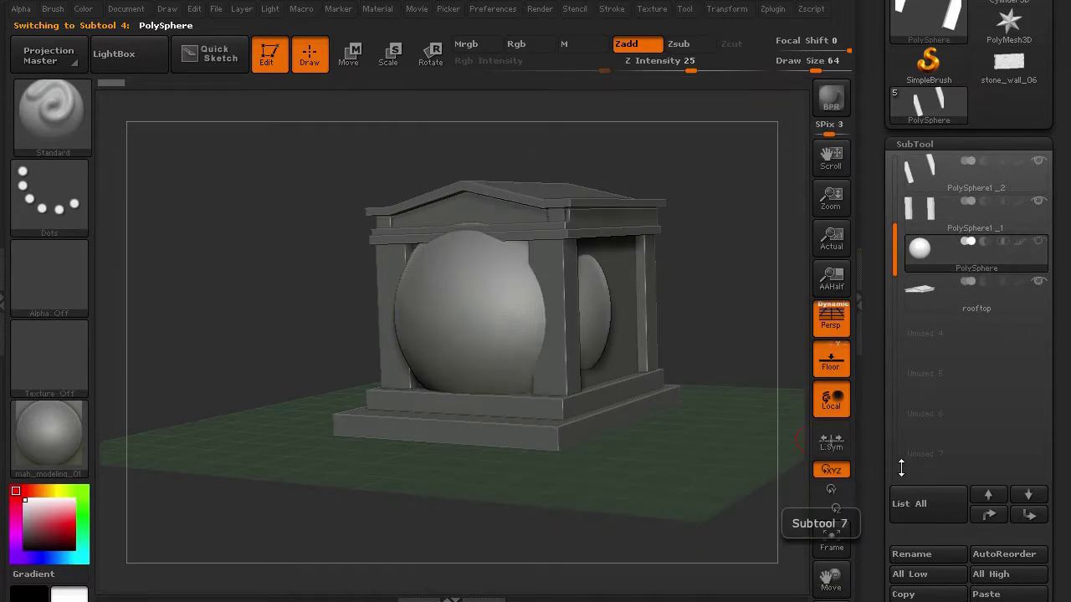
pyautogui.moveTo(902, 468); pyautogui.dragTo(881, 360)
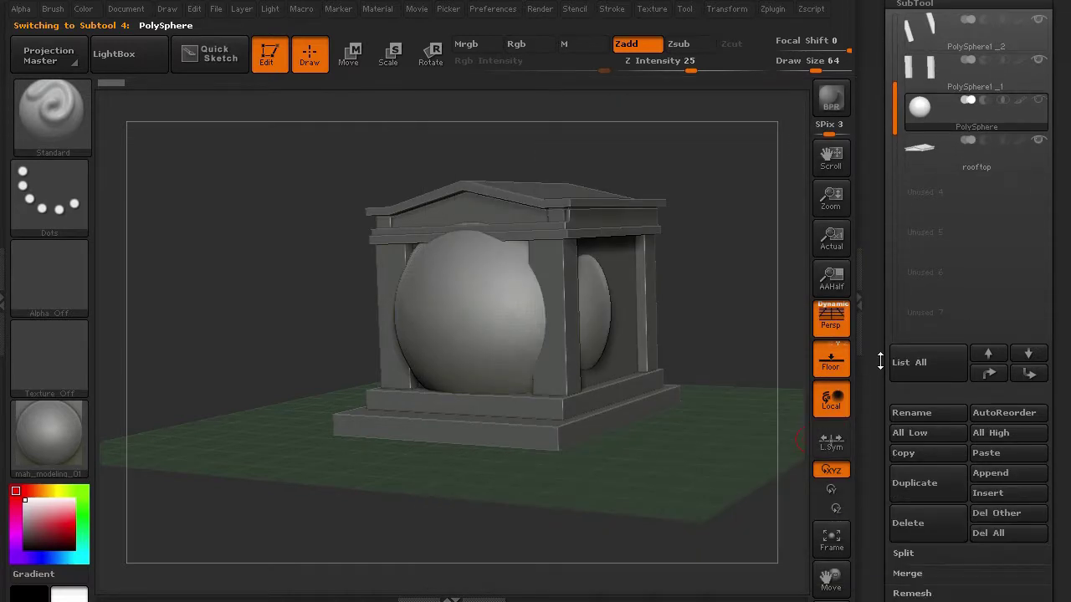
pyautogui.click(908, 520)
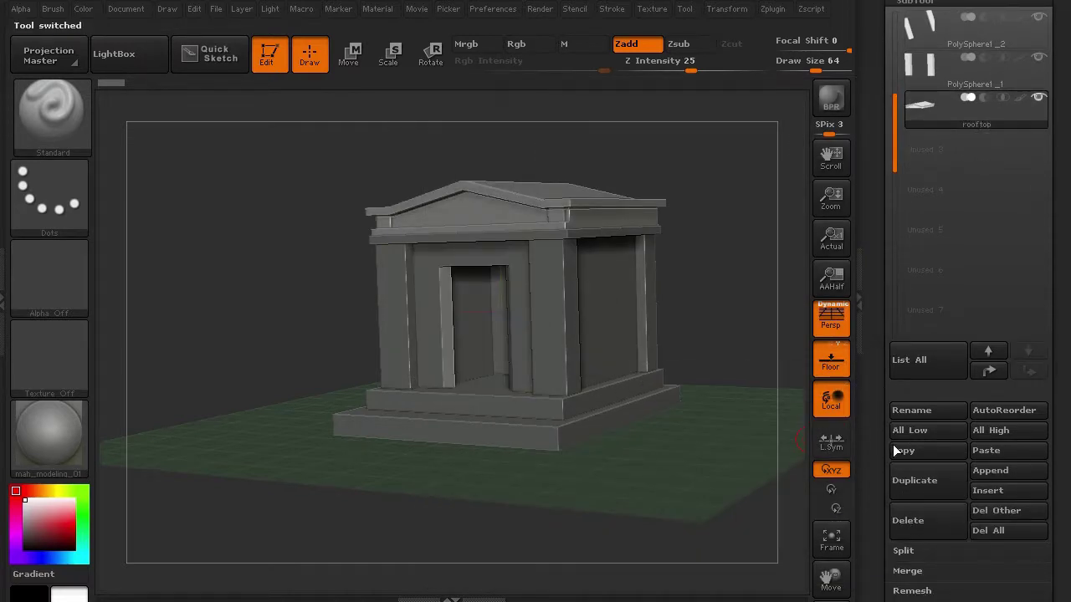
# Step: Paste the copied stone wall into the mausoleum's subtools and make it the active subtool
pyautogui.click(986, 452)
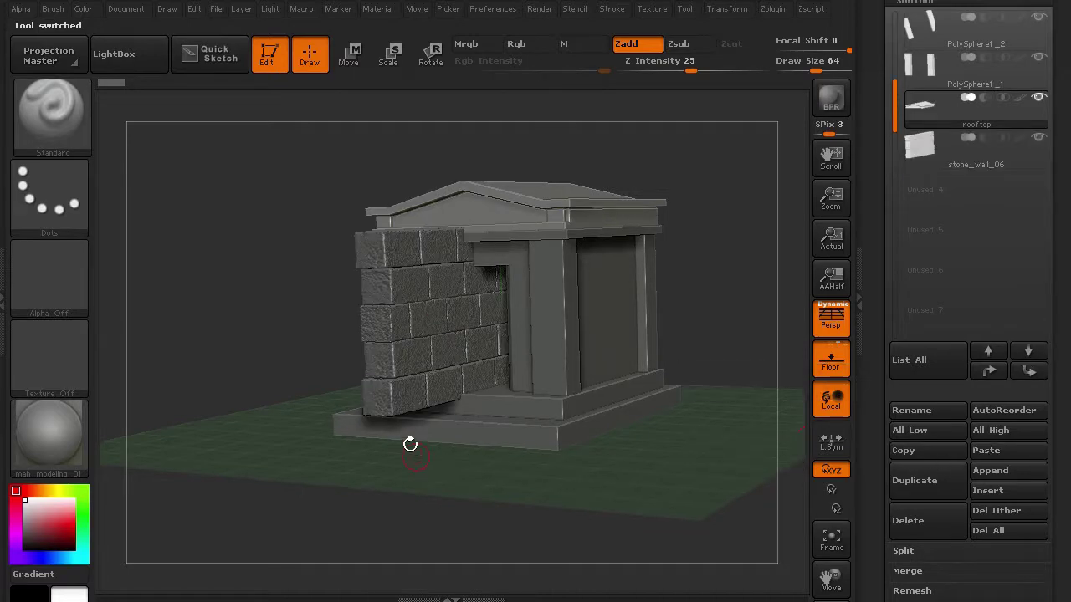
pyautogui.moveTo(274, 469); pyautogui.dragTo(338, 493)
pyautogui.keyDown('alt'); pyautogui.click(317, 387); pyautogui.keyUp('alt')
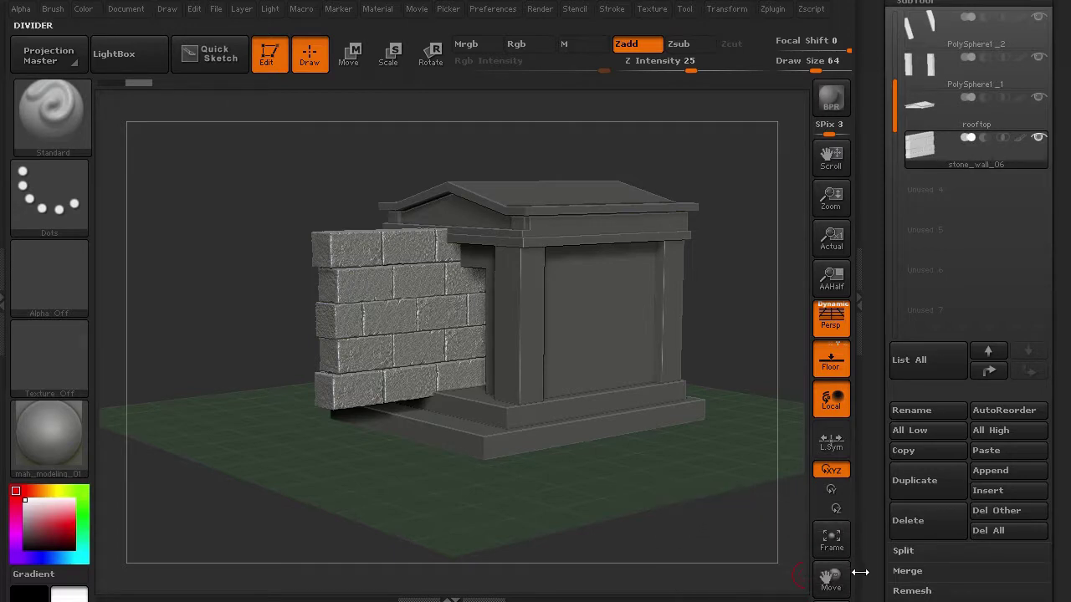
# Step: Turn on transparency for the inactive subtools and inspect the pasted wall against the mausoleum
pyautogui.moveTo(871, 533)
pyautogui.mouseDown()
pyautogui.moveTo(872, 452)
pyautogui.moveTo(878, 529)
pyautogui.mouseUp()
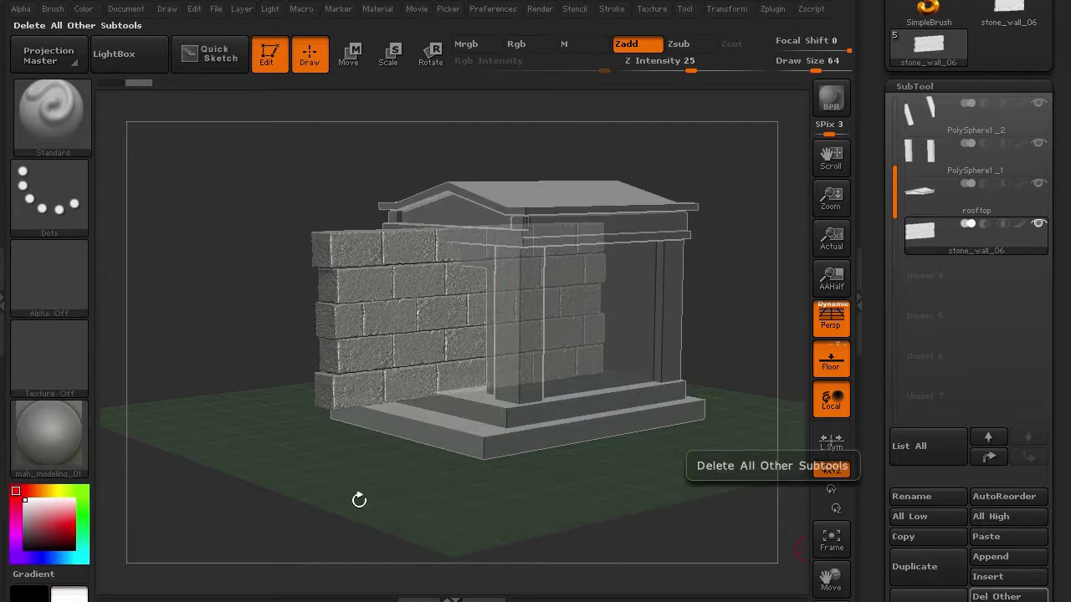
pyautogui.moveTo(359, 500)
pyautogui.mouseDown()
pyautogui.moveTo(323, 487)
pyautogui.moveTo(398, 483)
pyautogui.moveTo(354, 485)
pyautogui.moveTo(371, 500)
pyautogui.moveTo(352, 483)
pyautogui.moveTo(360, 507)
pyautogui.mouseUp()
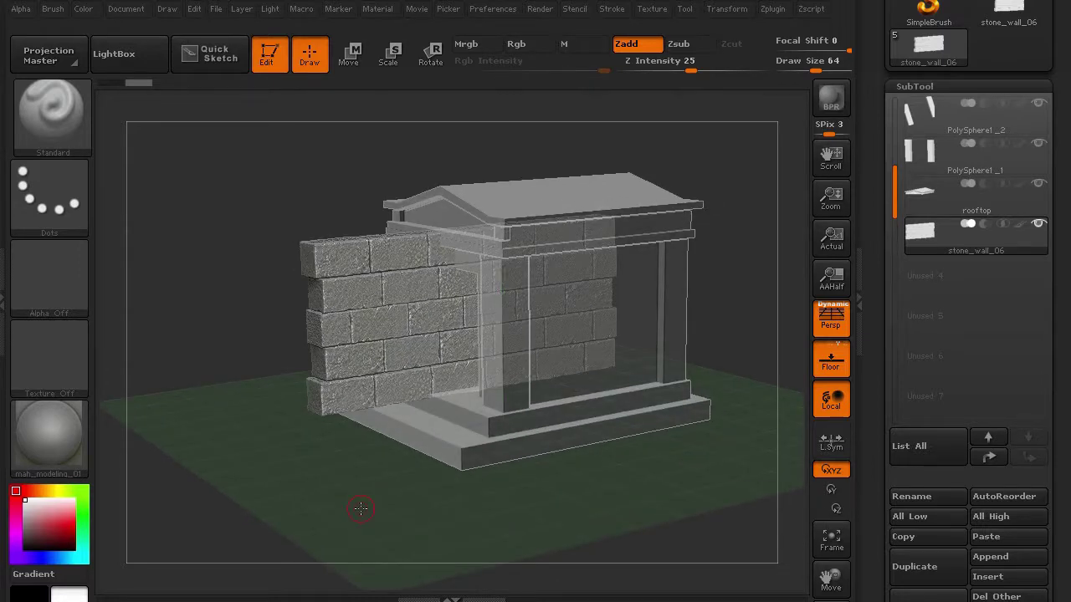
pyautogui.moveTo(313, 481)
pyautogui.mouseDown()
pyautogui.moveTo(299, 462)
pyautogui.moveTo(180, 458)
pyautogui.moveTo(294, 476)
pyautogui.mouseUp()
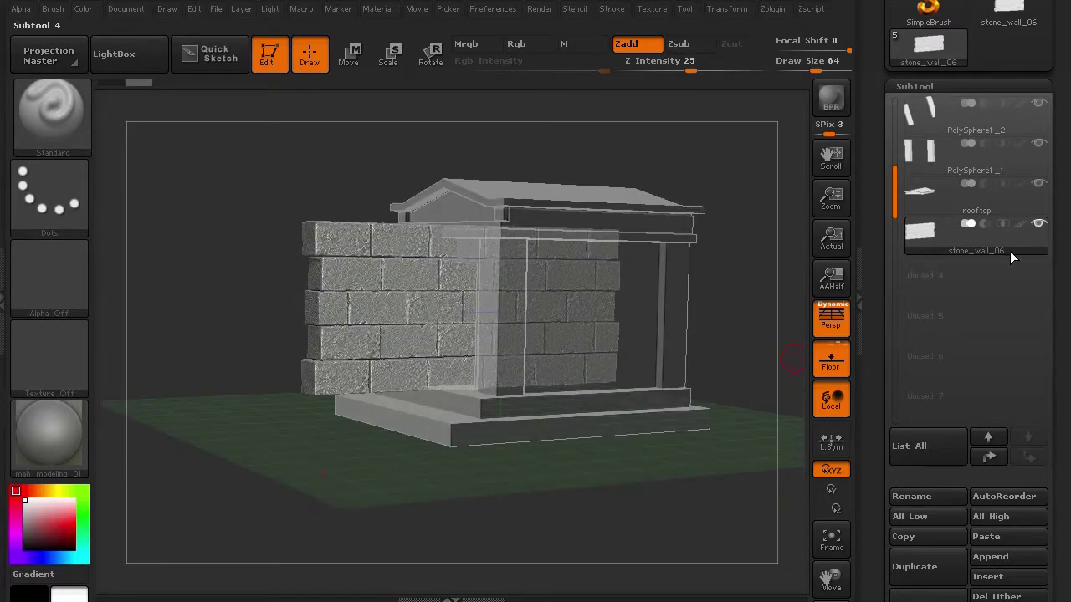
pyautogui.moveTo(721, 320); pyautogui.dragTo(654, 261)
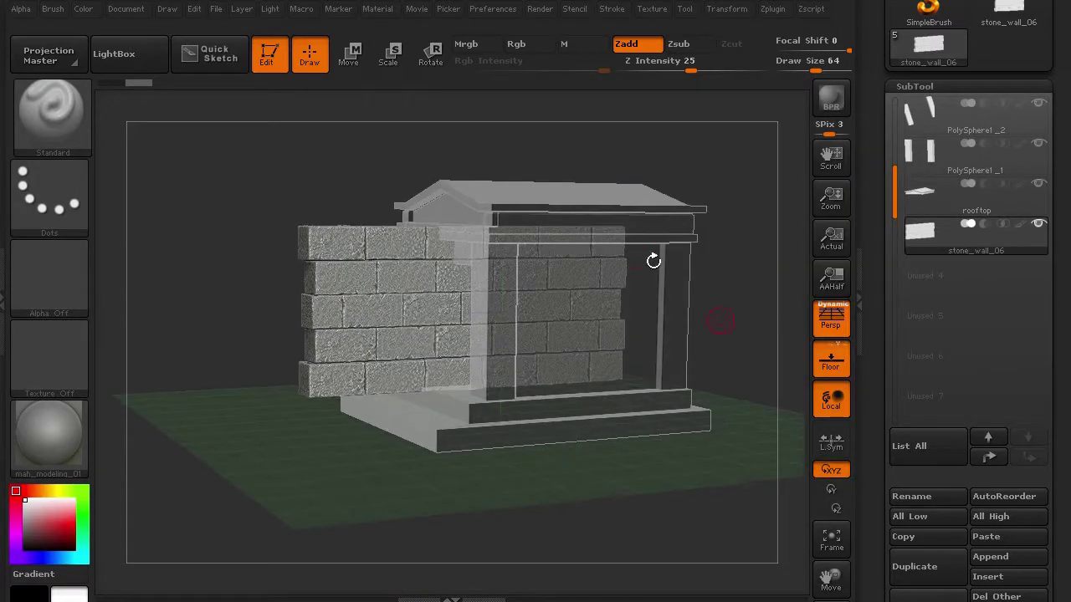
pyautogui.moveTo(733, 308); pyautogui.dragTo(704, 301)
# Step: Compare the subtools by switching the active one up to mausoleum_01 and back down to stone_wall_06
pyautogui.press('Up')
pyautogui.press('Down')
pyautogui.press('Up')
pyautogui.press('Up')
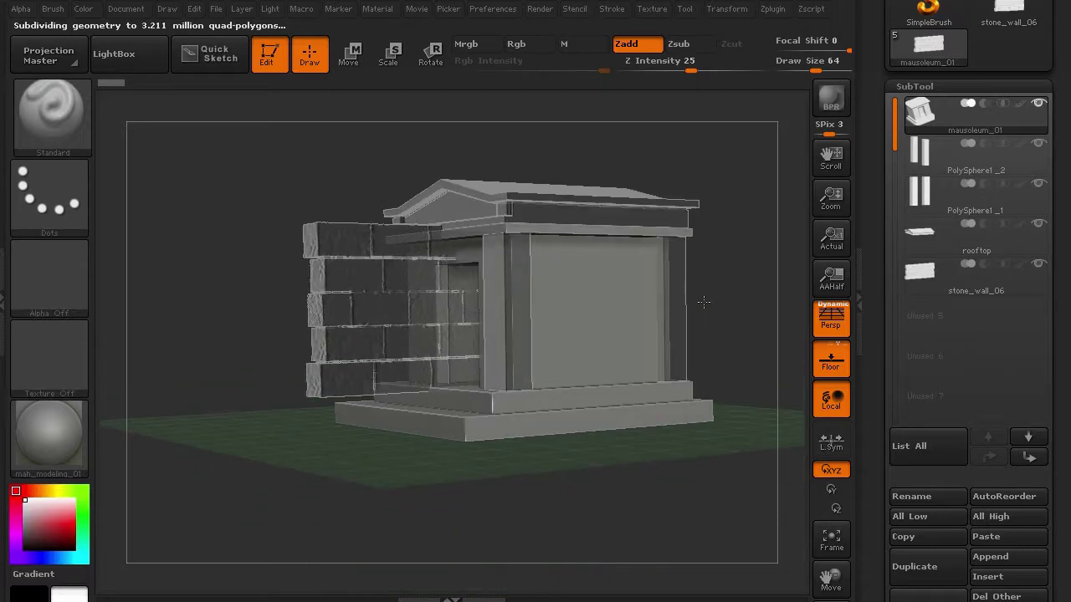
pyautogui.keyDown('alt'); pyautogui.click(703, 301); pyautogui.keyUp('alt')
pyautogui.hotkey('alt', 'Down')
pyautogui.hotkey('alt', 'Down')
pyautogui.hotkey('alt', 'Down')
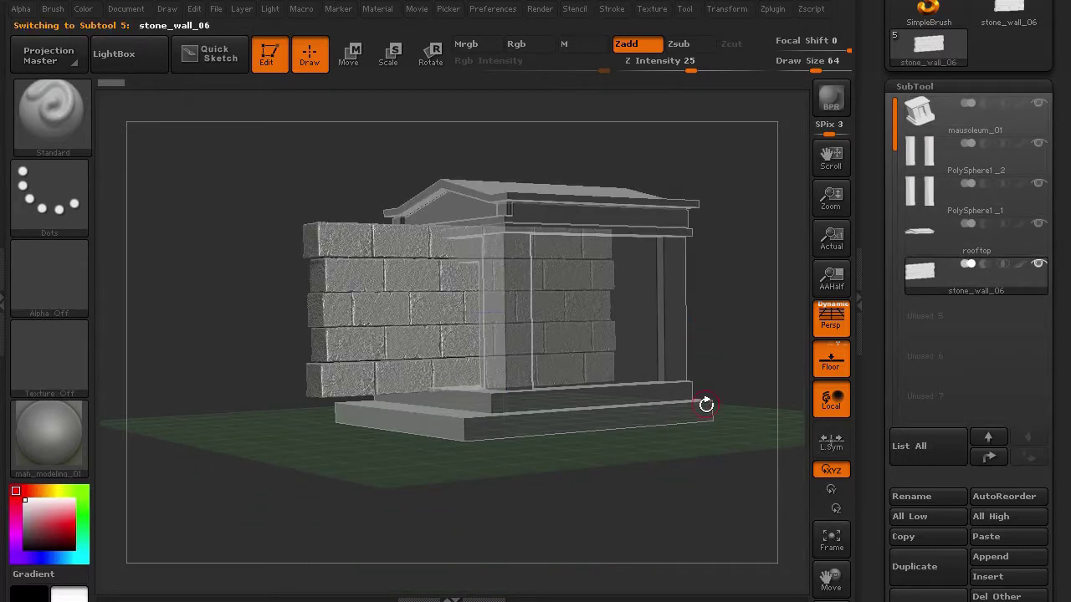
# Step: Turn off the floor grid and the perspective view
pyautogui.moveTo(560, 503); pyautogui.dragTo(517, 511)
pyautogui.hotkey('shift', 'p')
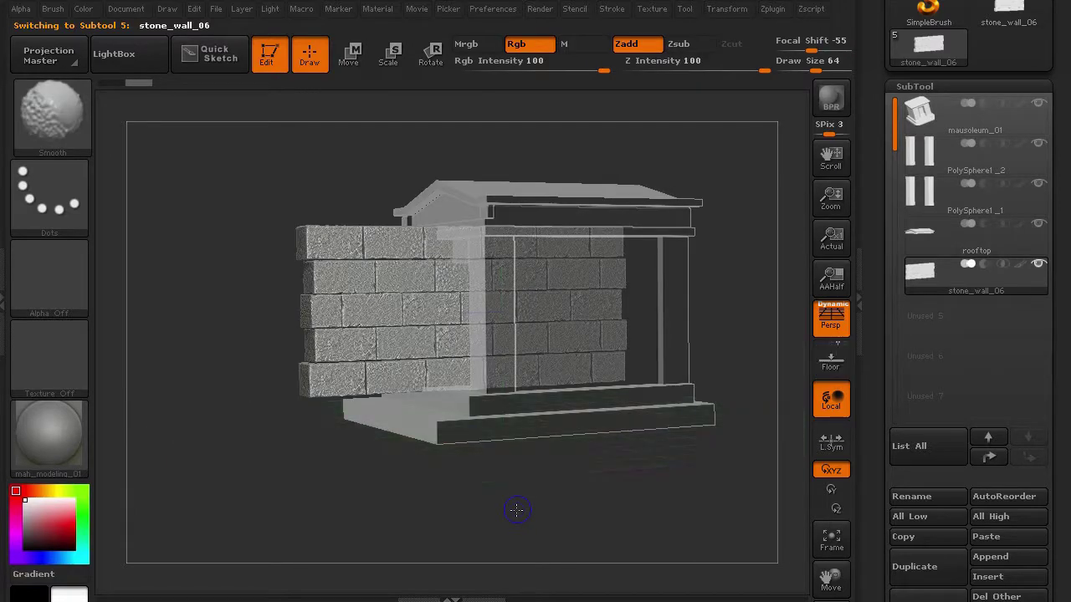
pyautogui.moveTo(486, 505); pyautogui.dragTo(553, 499)
pyautogui.press('p')
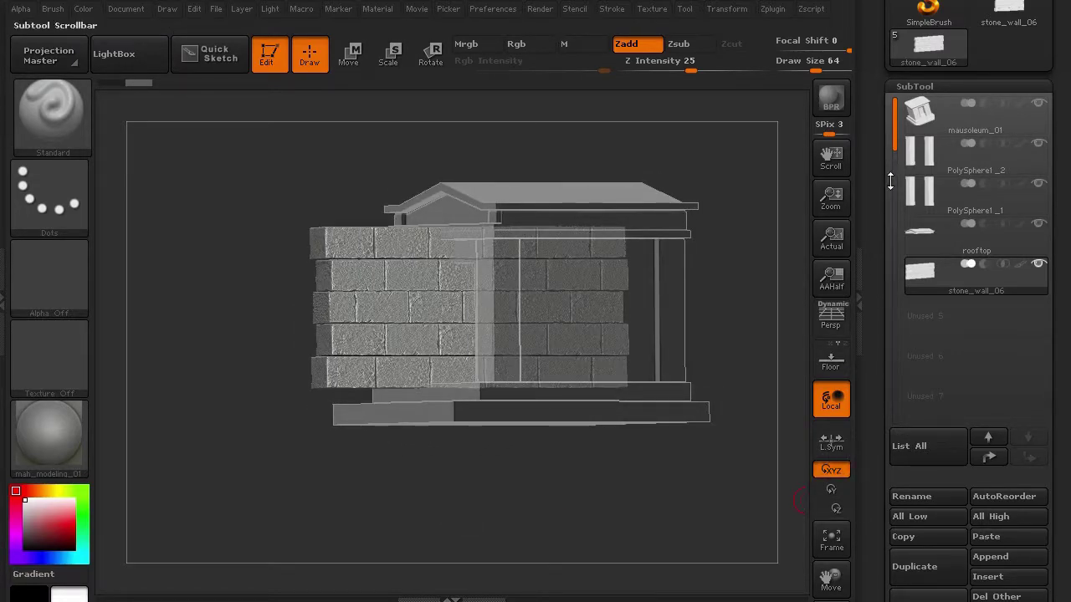
# Step: Duplicate the stone_wall_06 subtool three times
pyautogui.click(912, 567)
pyautogui.click(912, 567)
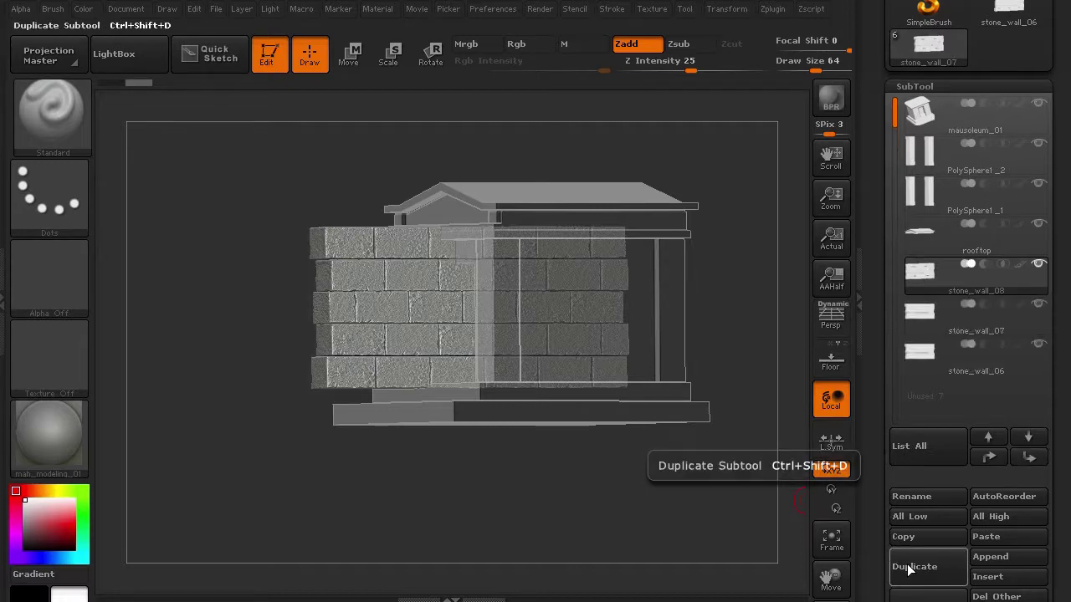
pyautogui.click(912, 568)
# Step: Rename the stone_wall_06 subtool as Side1
pyautogui.click(963, 407)
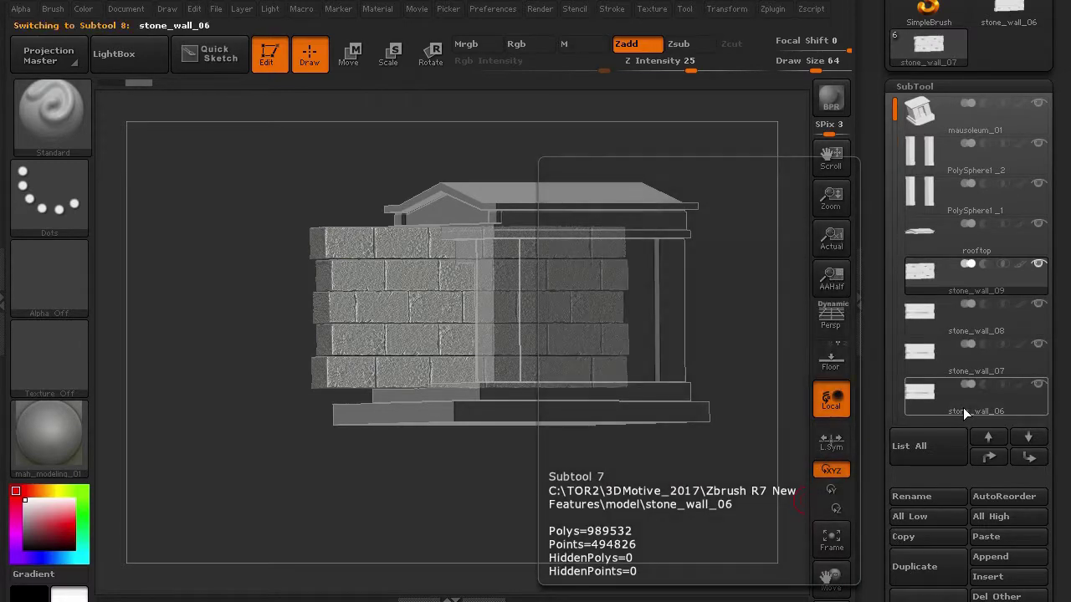
pyautogui.click(917, 496)
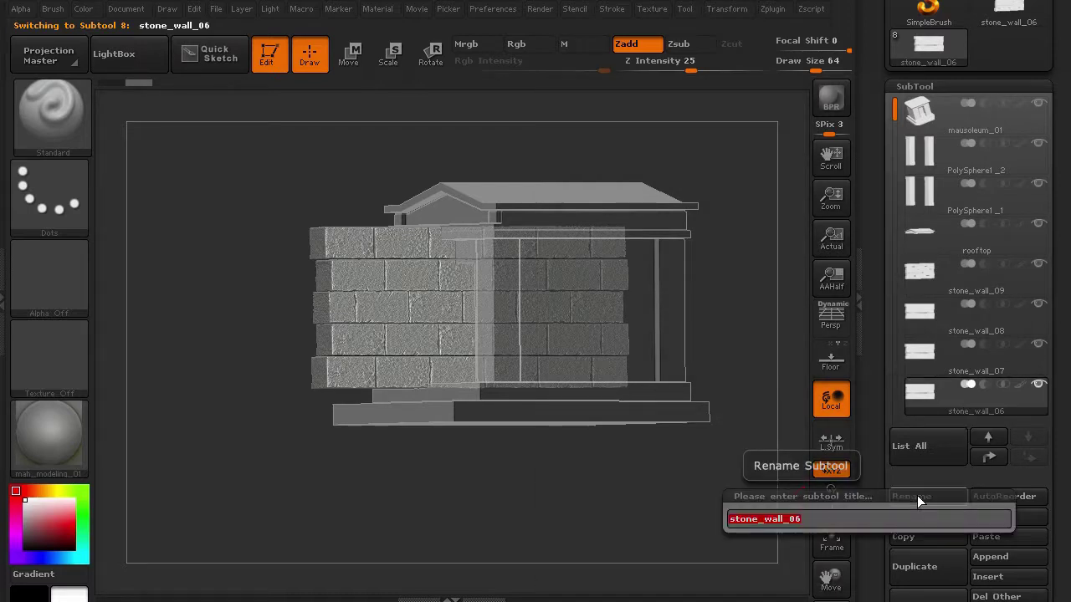
pyautogui.write('sif')
pyautogui.write('e1')
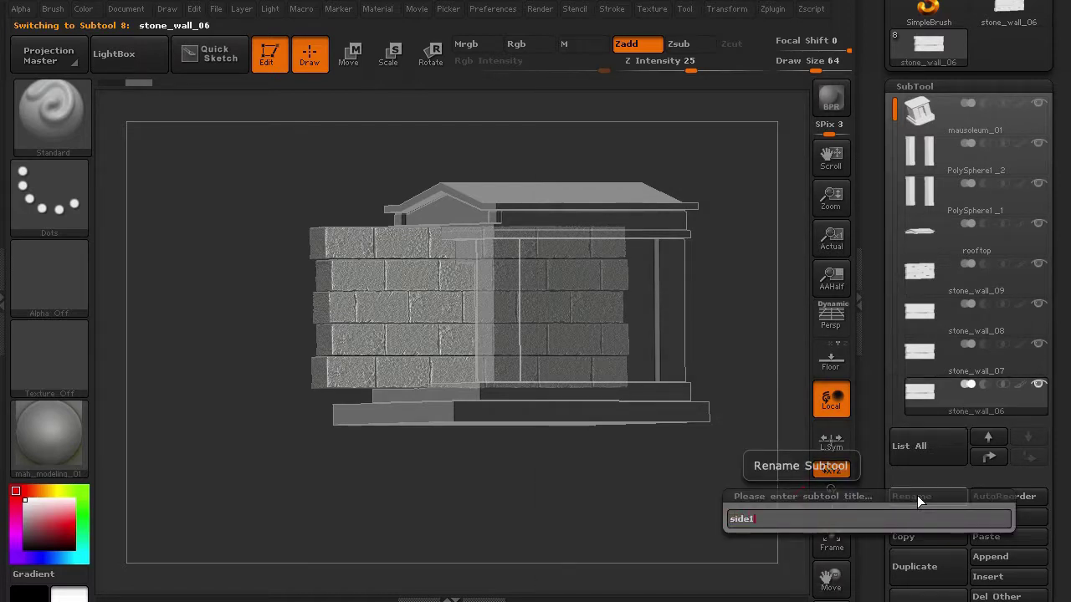
pyautogui.press('Return')
# Step: Rename the stone_wall_07 subtool as Side2
pyautogui.click(946, 373)
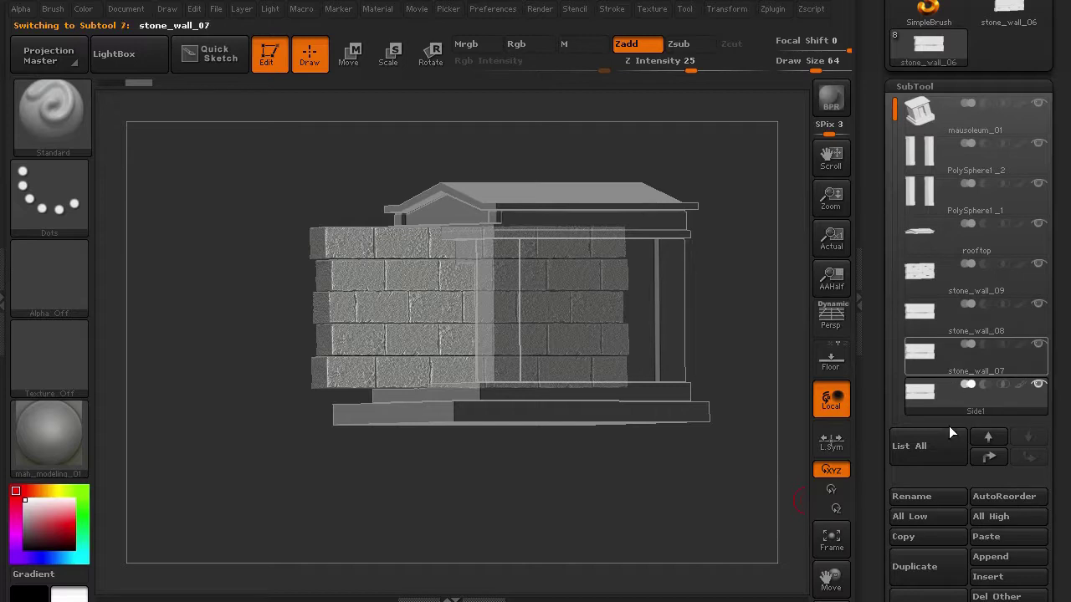
pyautogui.click(932, 497)
pyautogui.write('s')
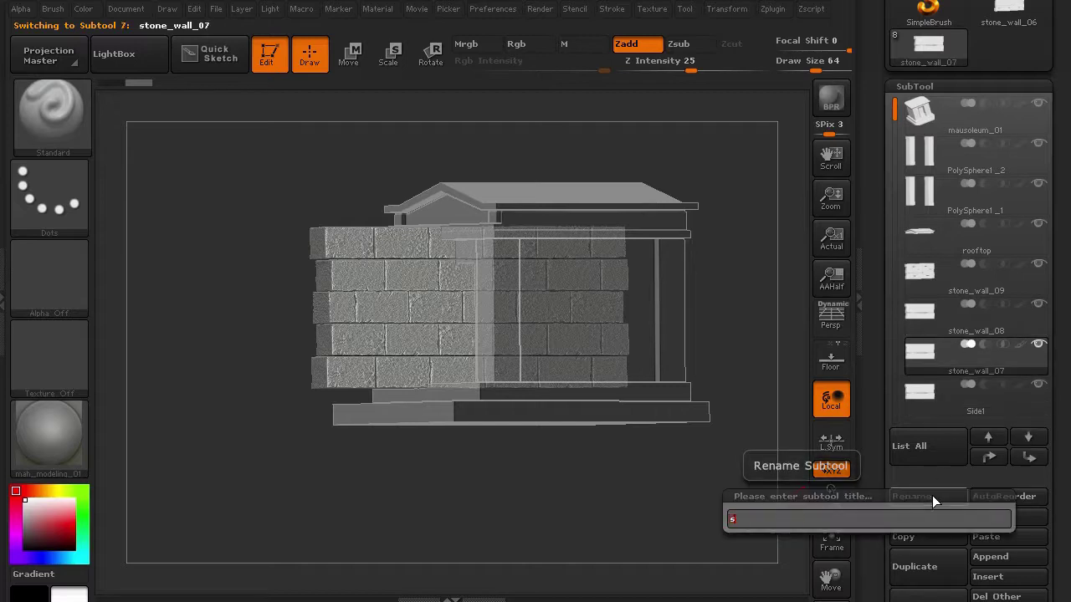
pyautogui.write('ide2')
pyautogui.press('Return')
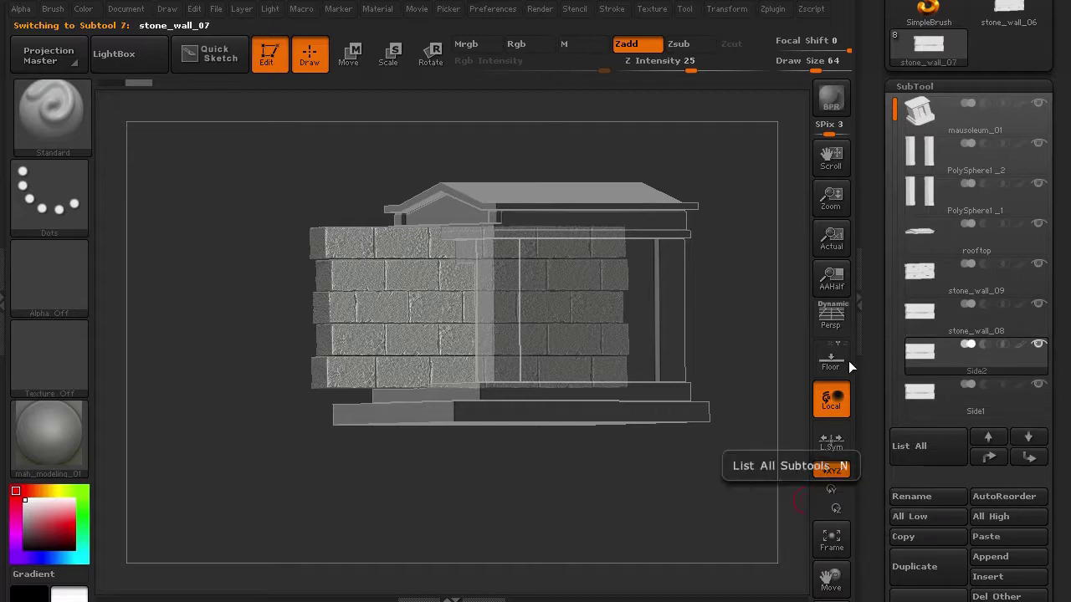
# Step: Rename the stone_wall_08 subtool as Back
pyautogui.moveTo(720, 290)
pyautogui.mouseDown()
pyautogui.moveTo(753, 299)
pyautogui.moveTo(723, 302)
pyautogui.mouseUp()
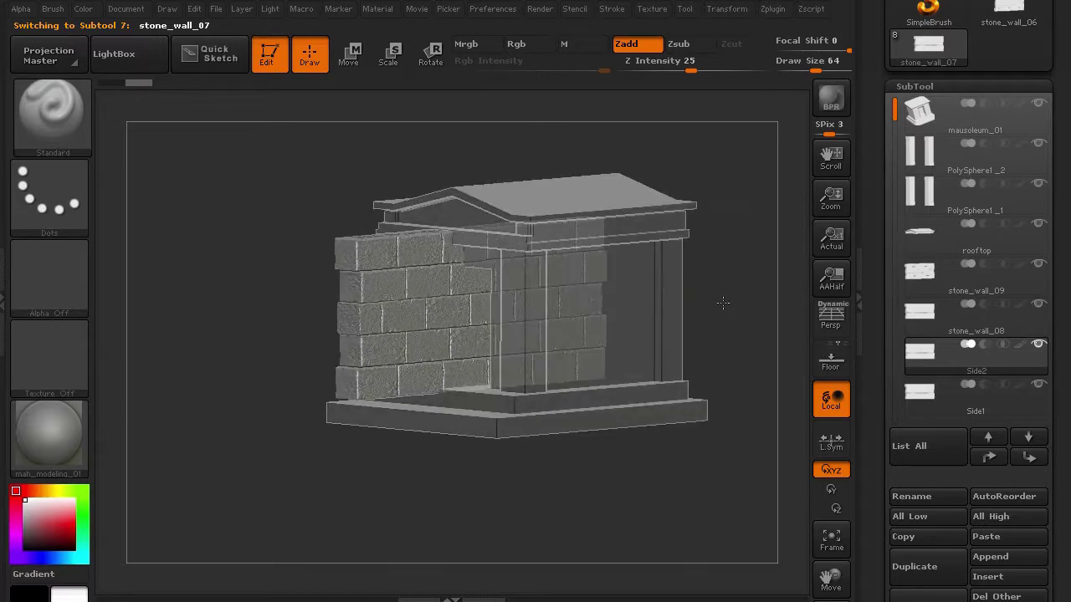
pyautogui.click(964, 326)
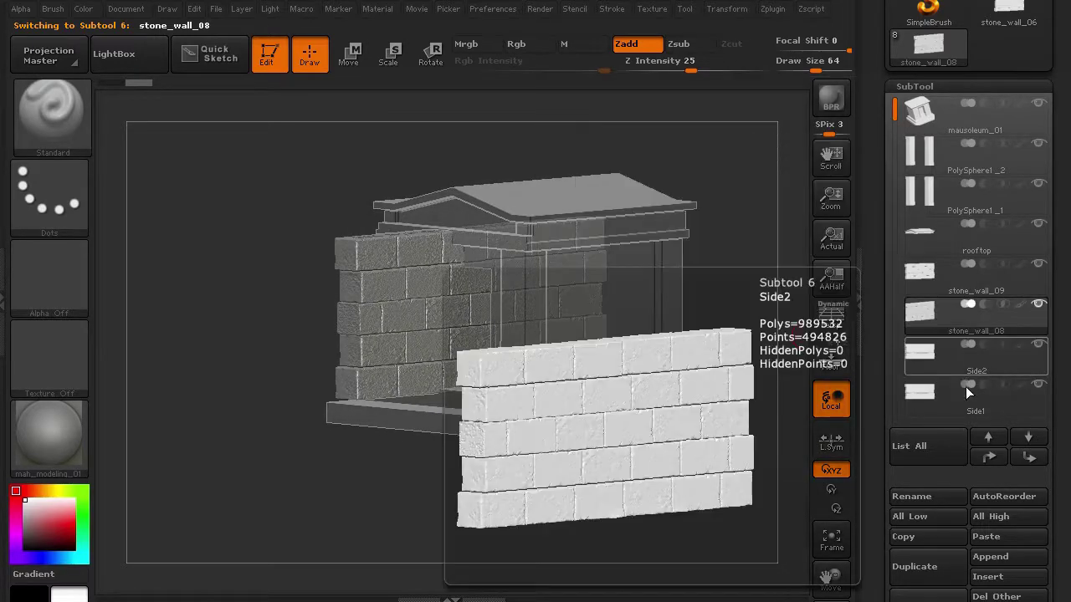
pyautogui.click(919, 495)
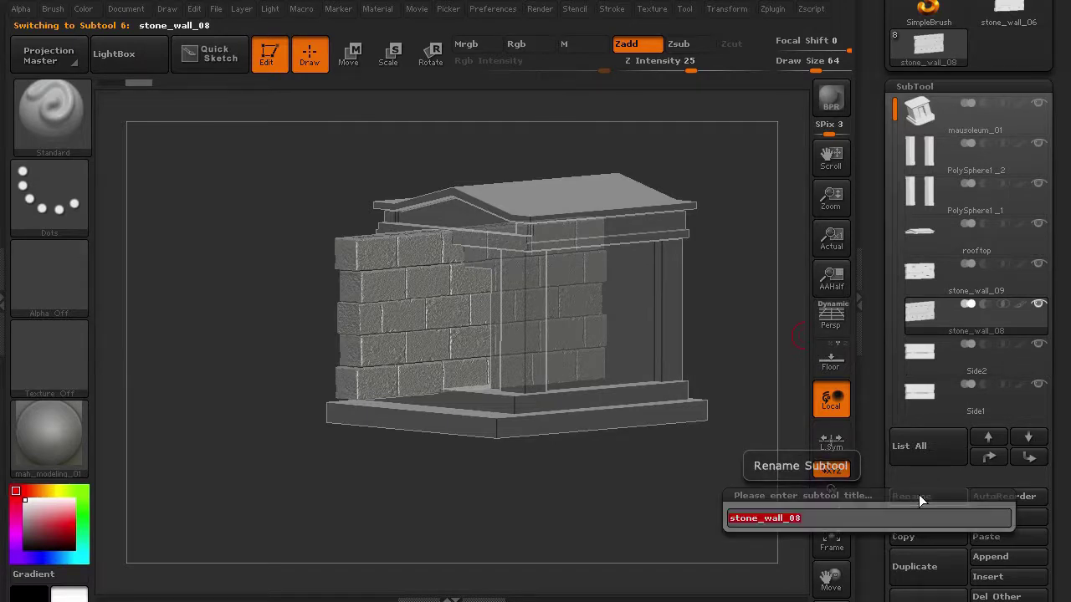
pyautogui.write('back')
pyautogui.press('Return')
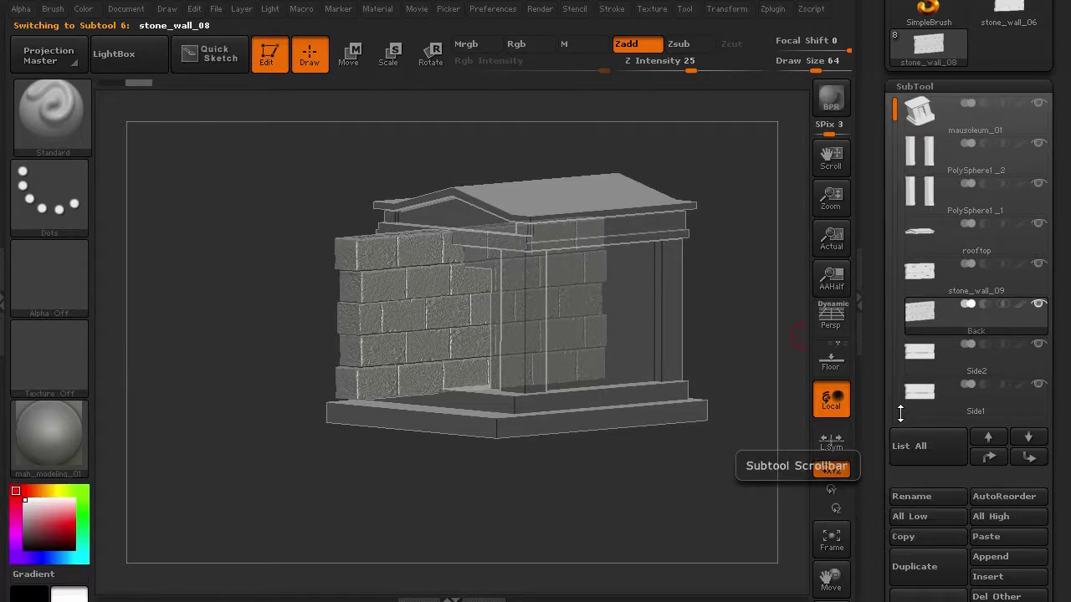
# Step: Rename the stone_wall_09 subtool as Front
pyautogui.click(969, 291)
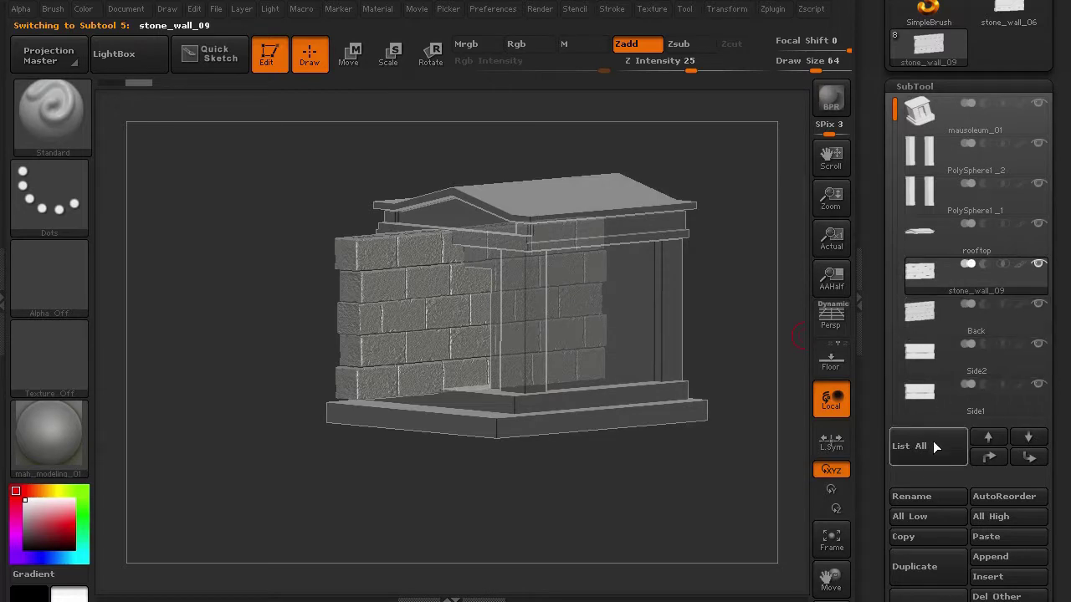
pyautogui.click(923, 497)
pyautogui.write('front')
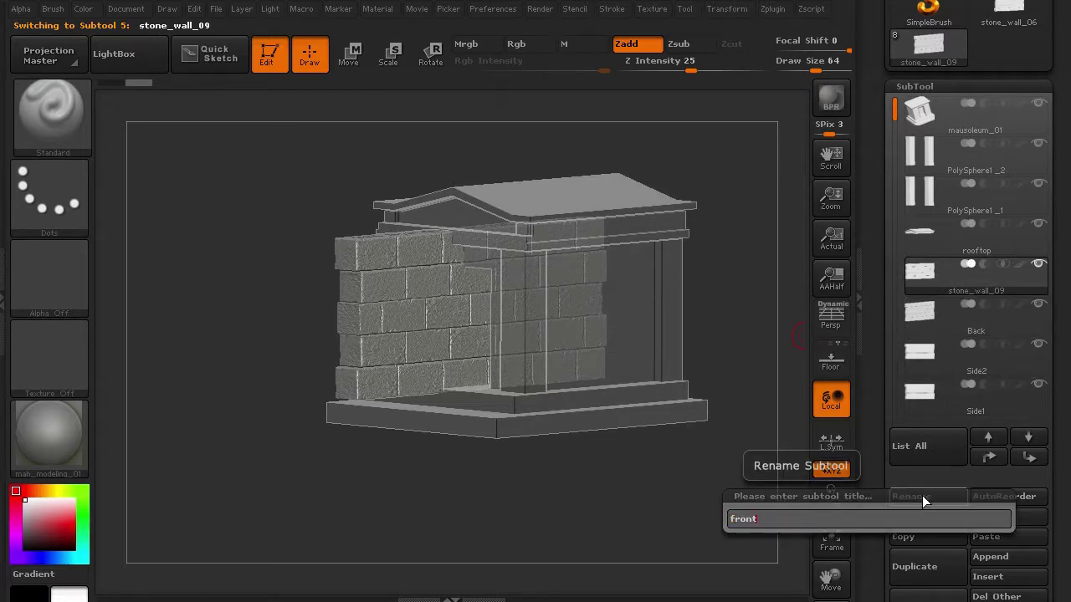
pyautogui.press('Return')
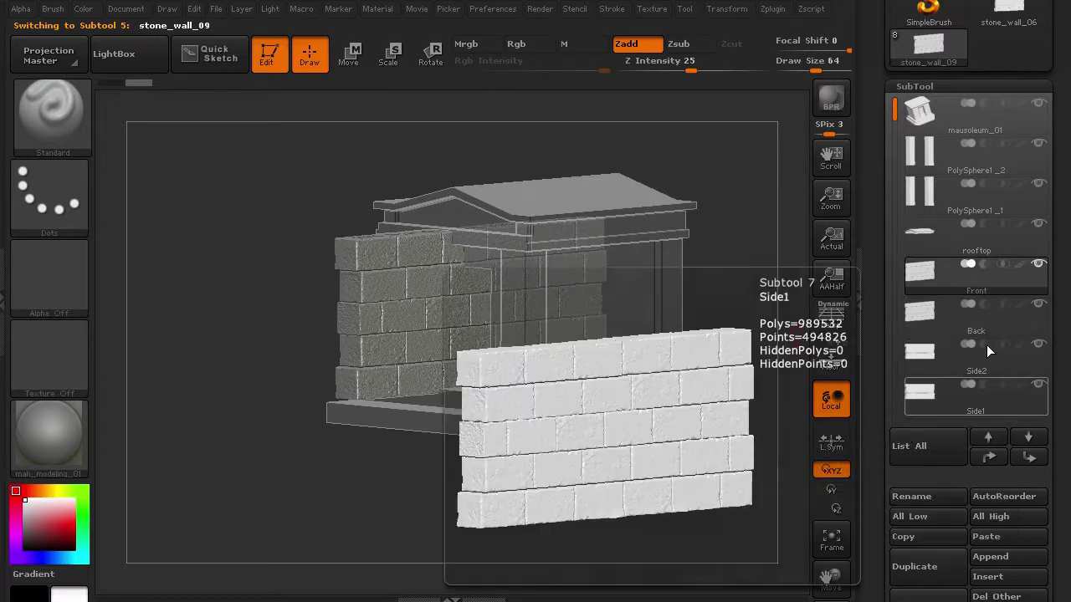
# Step: Select the Side1 subtool and hide the Front, Back and Side2 walls and the PolySphere1_2 columns
pyautogui.click(1037, 266)
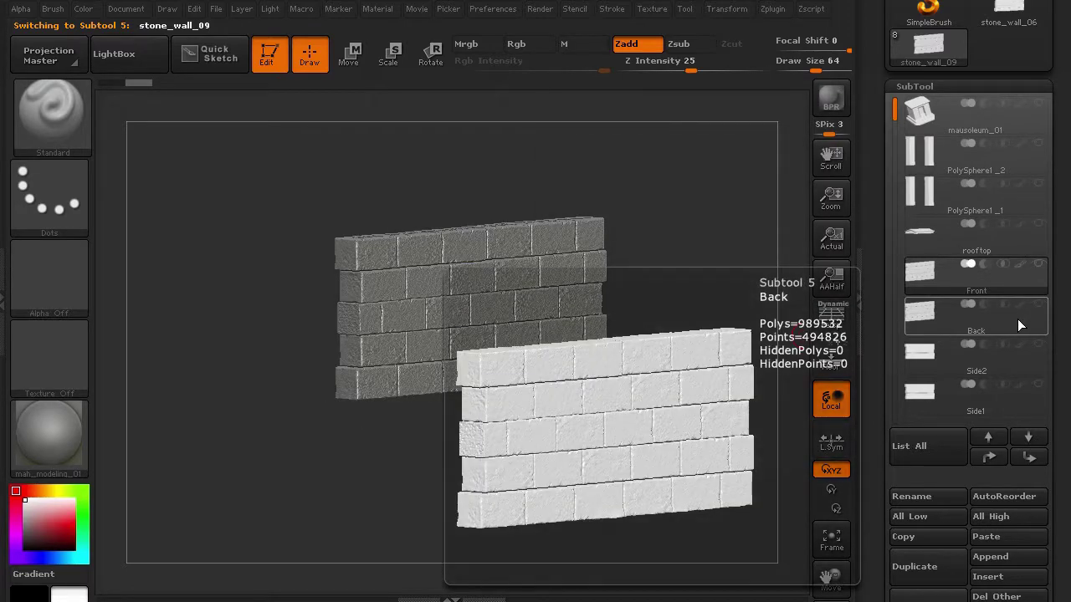
pyautogui.click(1009, 408)
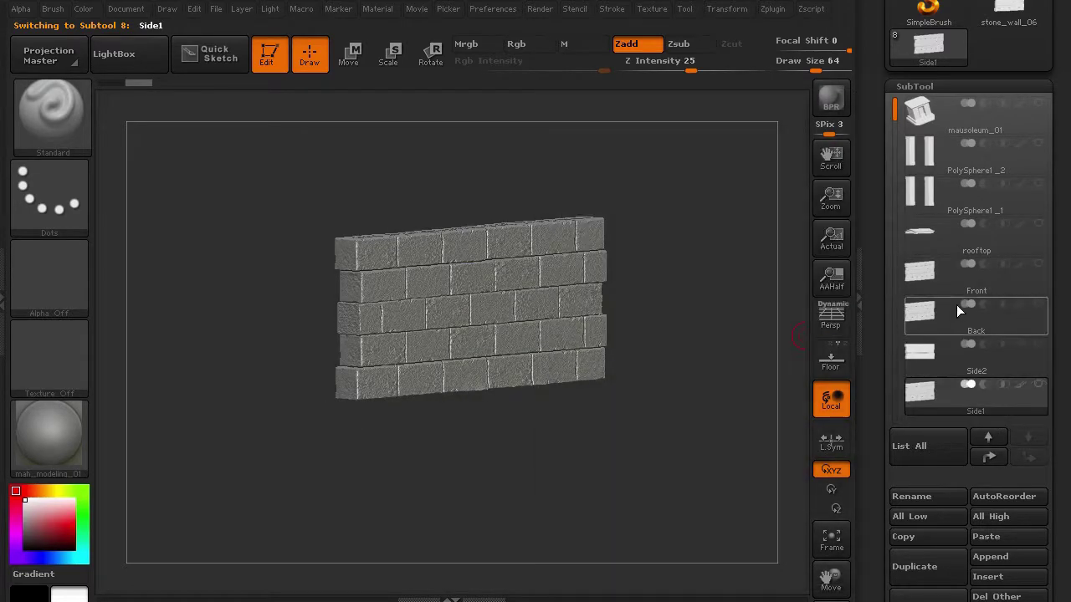
pyautogui.click(1036, 112)
pyautogui.keyDown('shift'); pyautogui.click(1037, 104); pyautogui.keyUp('shift')
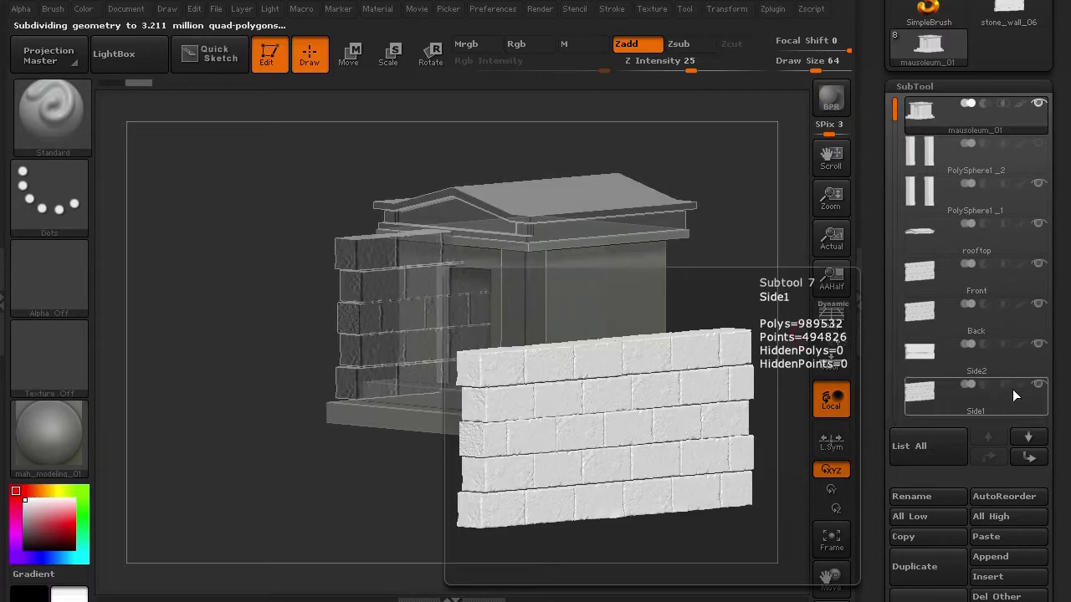
pyautogui.click(1014, 393)
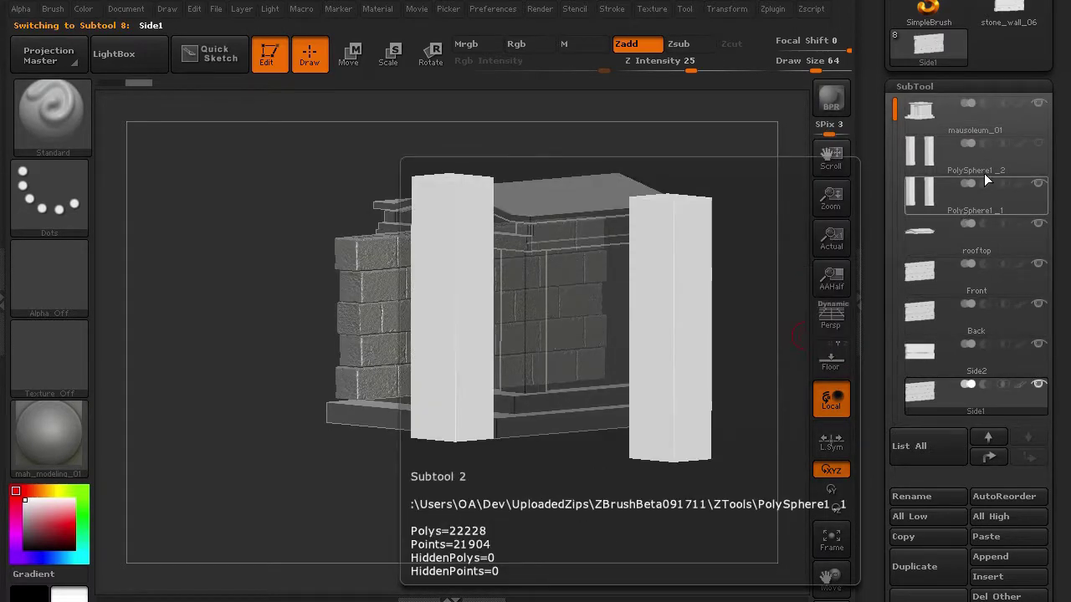
pyautogui.moveTo(263, 428); pyautogui.dragTo(278, 405)
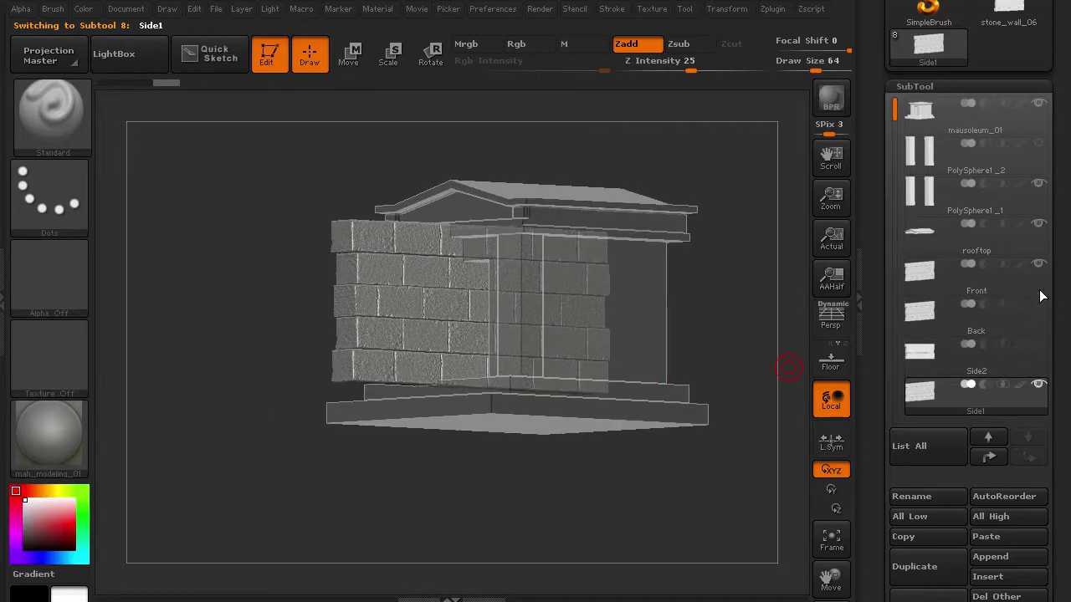
# Step: In the straight front view, move the Side1 wall sideways to the outer side wall of the mausoleum
pyautogui.moveTo(385, 507)
pyautogui.mouseDown()
pyautogui.moveTo(415, 513)
pyautogui.moveTo(436, 472)
pyautogui.mouseUp()
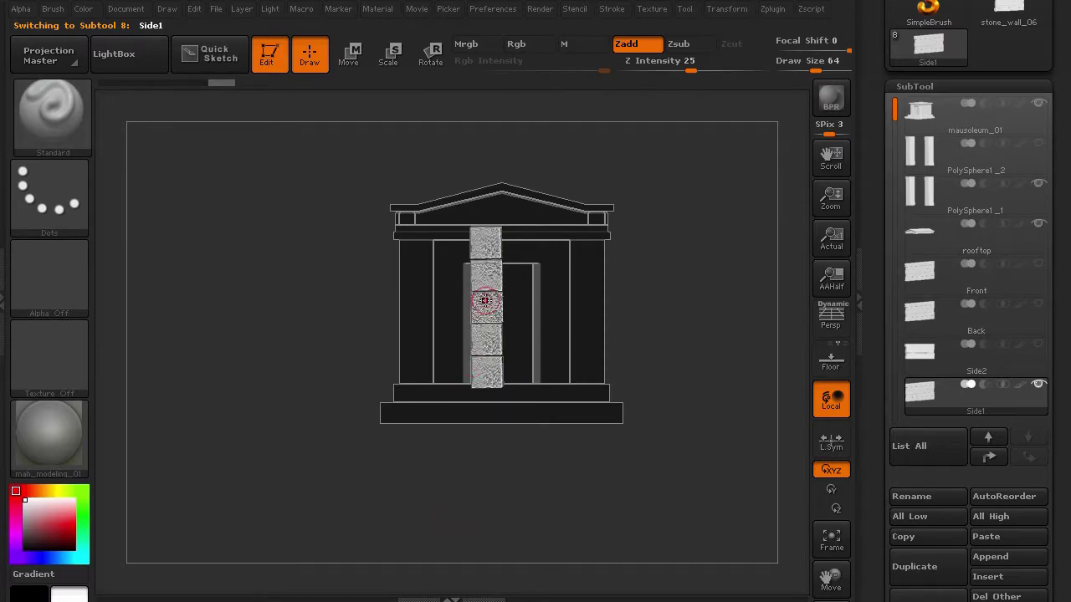
pyautogui.press('w')
pyautogui.moveTo(484, 303)
pyautogui.keyDown('shift'); pyautogui.mouseDown()
pyautogui.moveTo(502, 179)
pyautogui.moveTo(256, 310)
pyautogui.mouseUp(); pyautogui.keyUp('shift')
pyautogui.moveTo(372, 310); pyautogui.dragTo(465, 312)
pyautogui.moveTo(667, 408)
pyautogui.keyDown('alt'); pyautogui.mouseDown()
pyautogui.moveTo(668, 418)
pyautogui.moveTo(679, 392)
pyautogui.mouseUp(); pyautogui.keyUp('alt')
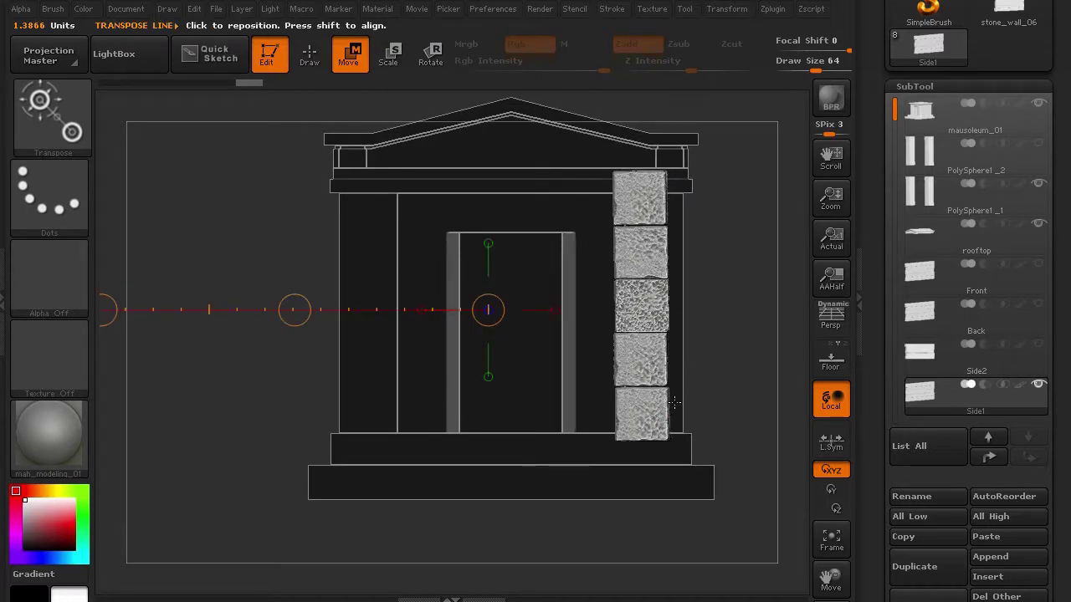
pyautogui.moveTo(295, 310); pyautogui.dragTo(298, 310)
pyautogui.moveTo(619, 305); pyautogui.dragTo(702, 307)
# Step: Shrink the Side1 wall uniformly on all axes with a Size deformation of -47
pyautogui.moveTo(735, 375); pyautogui.dragTo(418, 387)
pyautogui.moveTo(474, 409); pyautogui.dragTo(242, 410)
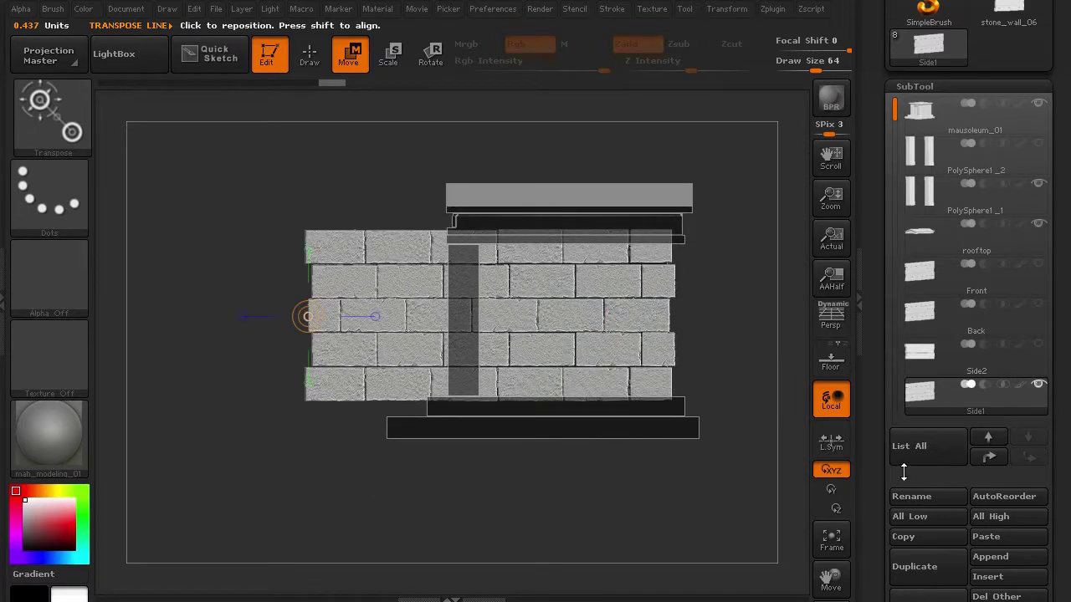
pyautogui.moveTo(878, 473); pyautogui.dragTo(868, 301)
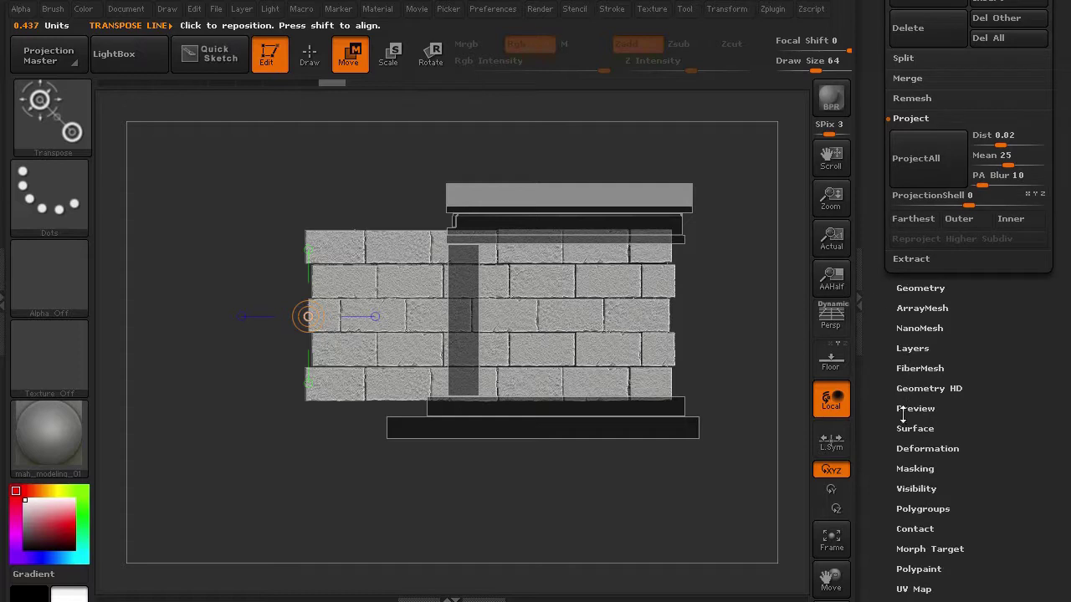
pyautogui.click(913, 447)
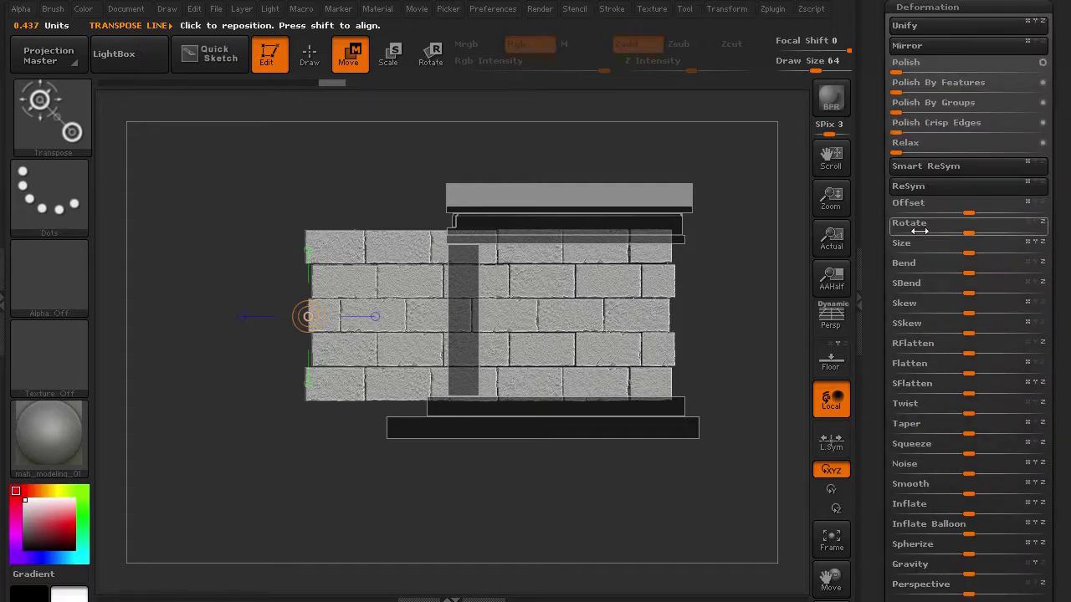
pyautogui.moveTo(965, 242); pyautogui.dragTo(933, 252)
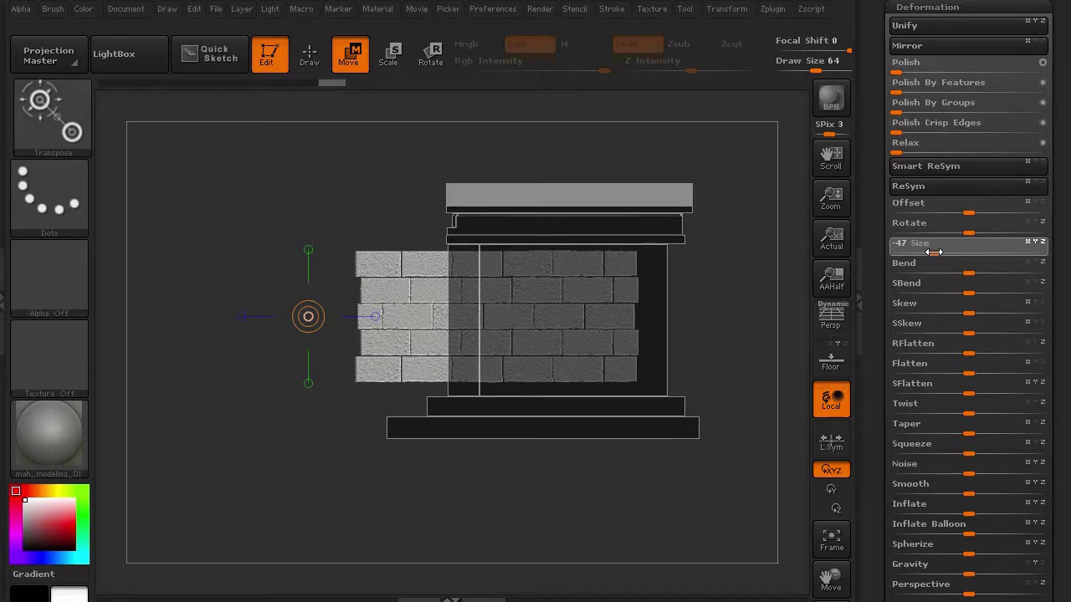
# Step: Move the Side1 wall horizontally toward the back of the mausoleum so it covers the building's side
pyautogui.keyDown('alt'); pyautogui.moveTo(198, 390); pyautogui.dragTo(220, 410); pyautogui.keyUp('alt')
pyautogui.keyDown('shift'); pyautogui.moveTo(469, 309); pyautogui.dragTo(253, 310); pyautogui.keyUp('shift')
pyautogui.keyDown('shift'); pyautogui.moveTo(362, 310); pyautogui.dragTo(405, 311); pyautogui.keyUp('shift')
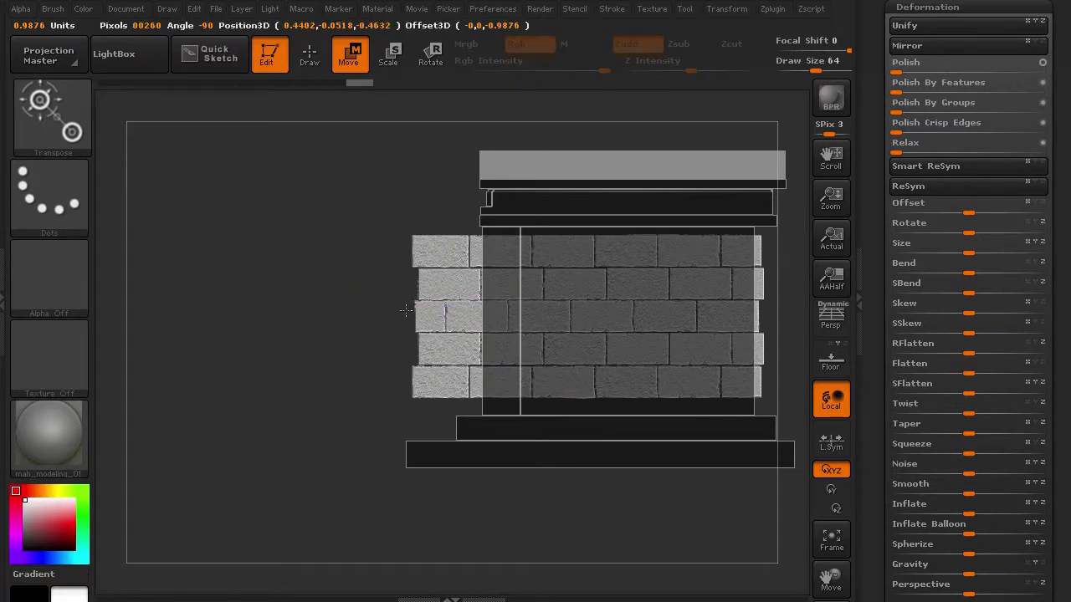
pyautogui.keyDown('alt'); pyautogui.moveTo(332, 222); pyautogui.dragTo(266, 229); pyautogui.keyUp('alt')
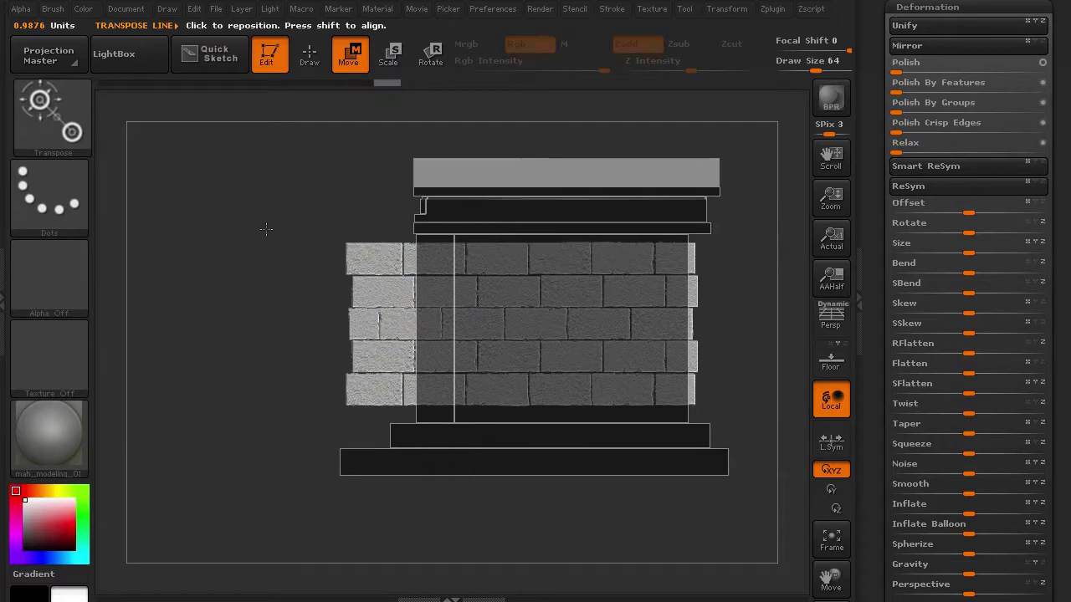
# Step: Show the hidden PolySphere1_2 columns at the rear of the mausoleum
pyautogui.scroll(5, 1027, 258)
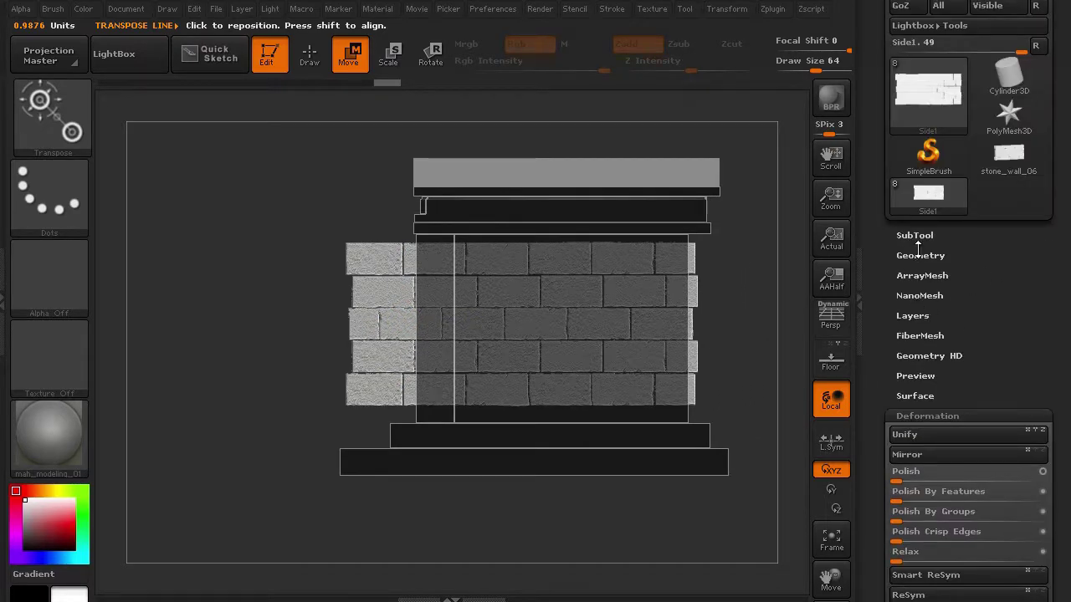
pyautogui.click(918, 236)
pyautogui.moveTo(875, 153); pyautogui.dragTo(876, 82)
pyautogui.click(1040, 227)
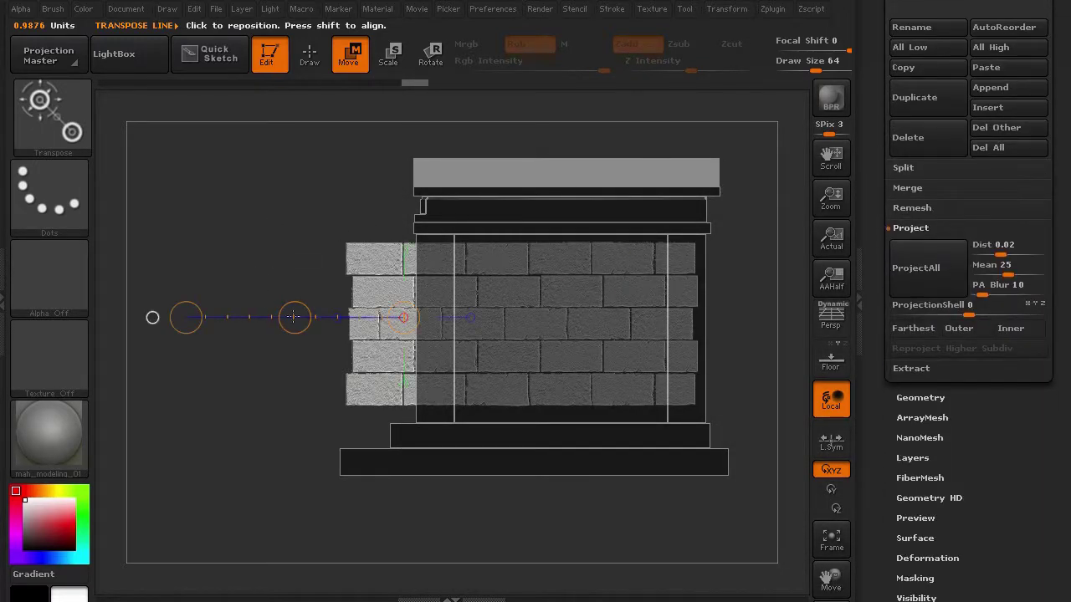
# Step: Stretch the Side1 wall vertically and lower it to fill the height between the base and the roof trim
pyautogui.keyDown('shift'); pyautogui.moveTo(501, 333); pyautogui.dragTo(501, 165); pyautogui.keyUp('shift')
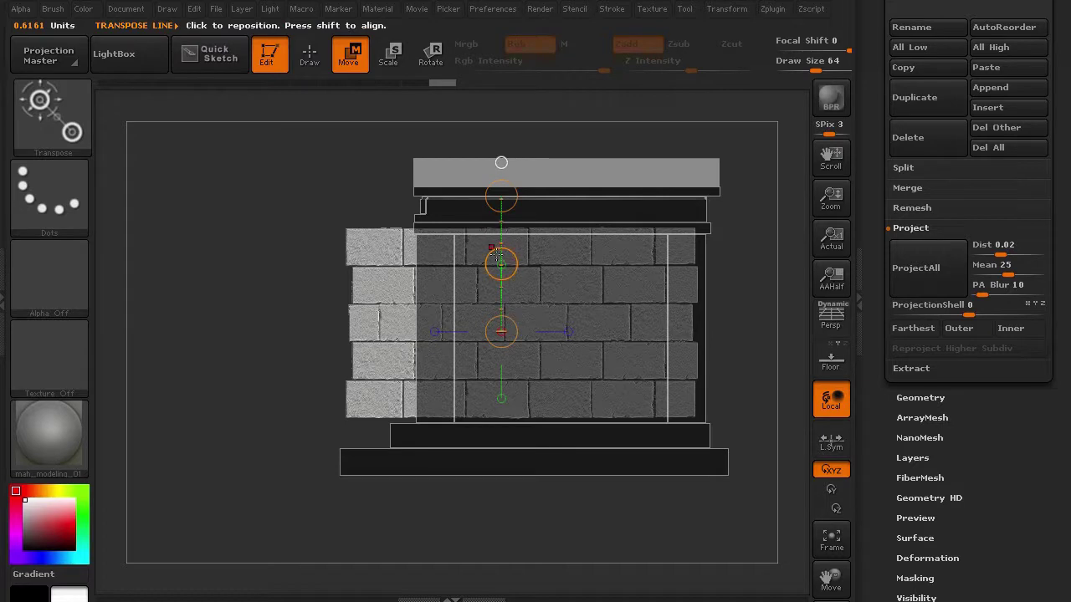
pyautogui.moveTo(496, 251); pyautogui.dragTo(505, 268)
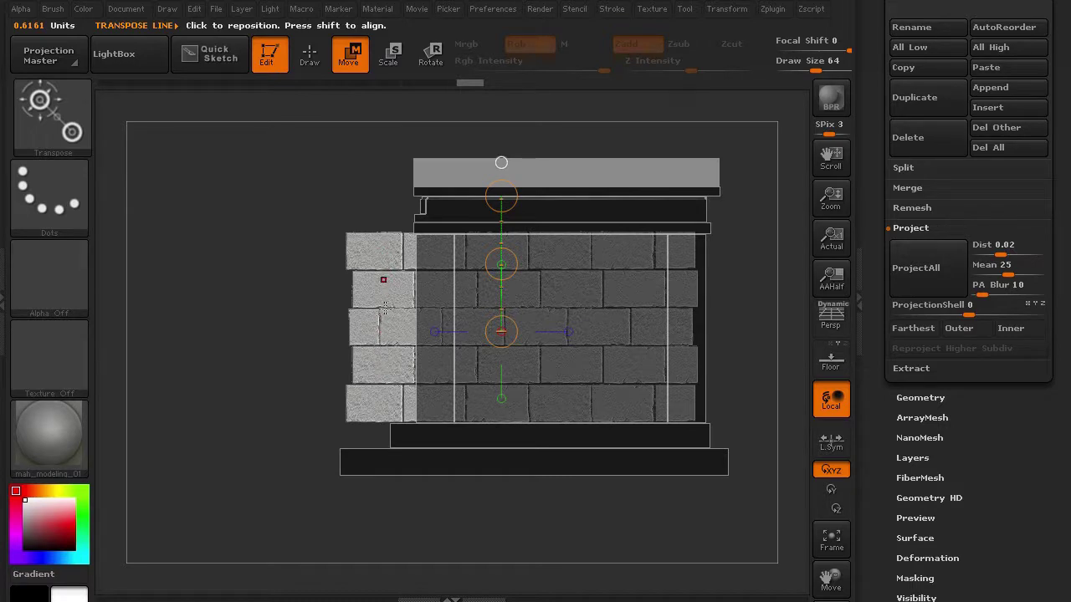
# Step: Hide the Side1 bricks that stick out past the front of the mausoleum, including the partly protruding top and bottom row bricks
pyautogui.click(310, 53)
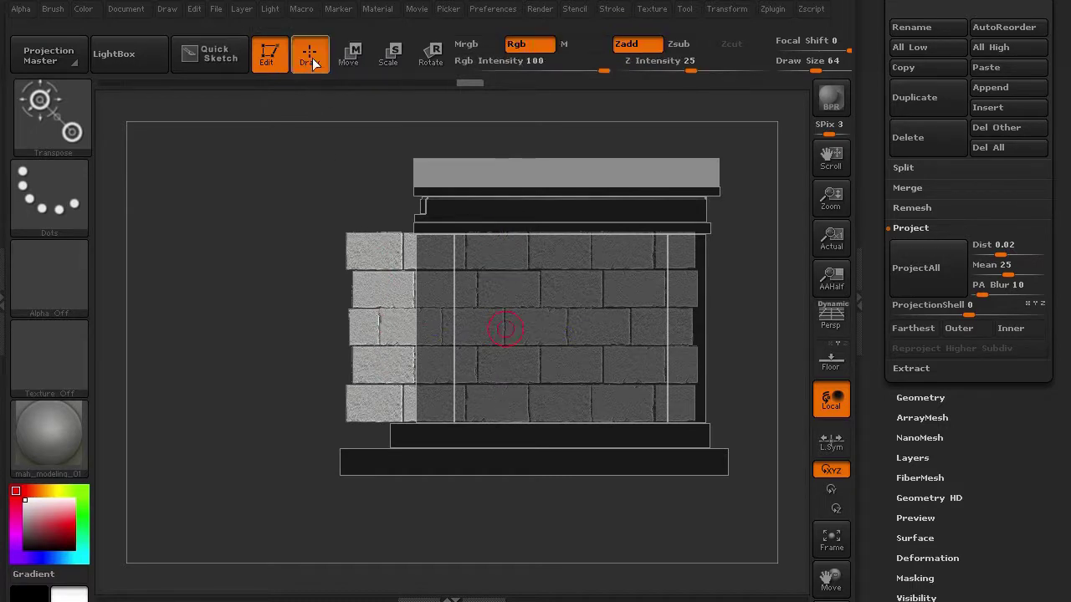
pyautogui.keyDown('ctrl'); pyautogui.keyDown('shift'); pyautogui.click(351, 251); pyautogui.keyUp('shift'); pyautogui.keyUp('ctrl')
pyautogui.keyDown('ctrl'); pyautogui.keyDown('shift'); pyautogui.click(288, 308); pyautogui.keyUp('shift'); pyautogui.keyUp('ctrl')
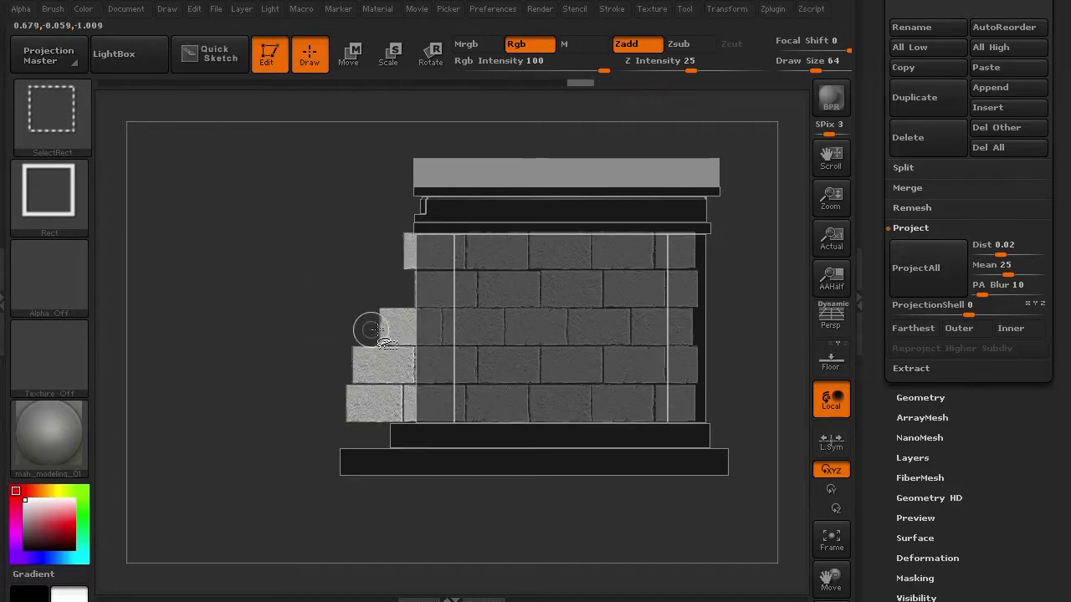
pyautogui.keyDown('ctrl'); pyautogui.keyDown('alt'); pyautogui.keyDown('shift'); pyautogui.click(375, 336); pyautogui.keyUp('shift'); pyautogui.keyUp('alt'); pyautogui.keyUp('ctrl')
pyautogui.keyDown('ctrl'); pyautogui.keyDown('alt'); pyautogui.keyDown('shift'); pyautogui.click(376, 360); pyautogui.keyUp('shift'); pyautogui.keyUp('alt'); pyautogui.keyUp('ctrl')
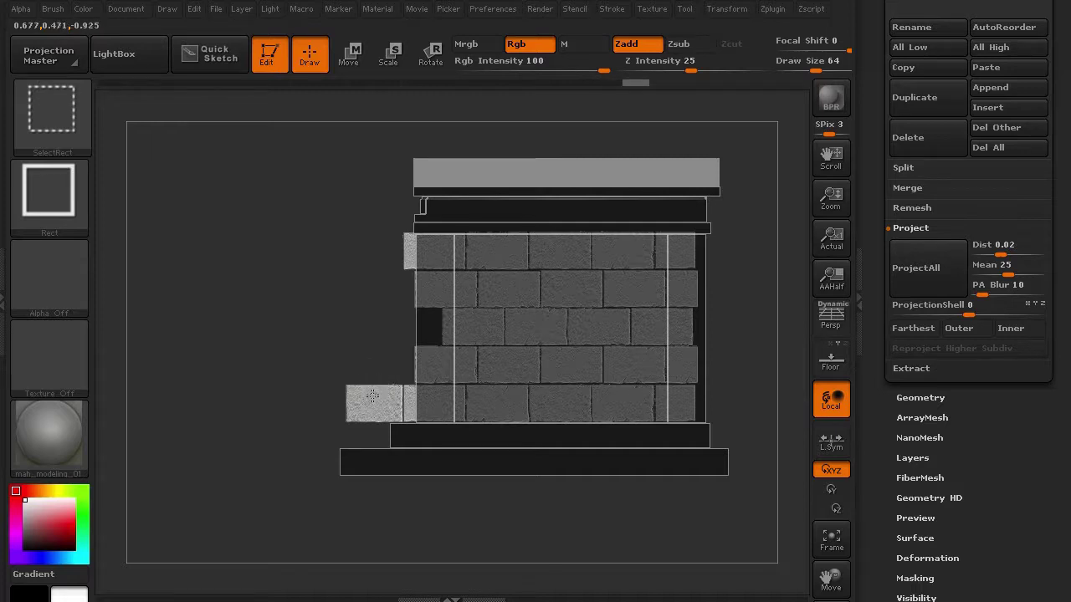
pyautogui.keyDown('ctrl'); pyautogui.keyDown('alt'); pyautogui.keyDown('shift'); pyautogui.click(374, 401); pyautogui.keyUp('shift'); pyautogui.keyUp('alt'); pyautogui.keyUp('ctrl')
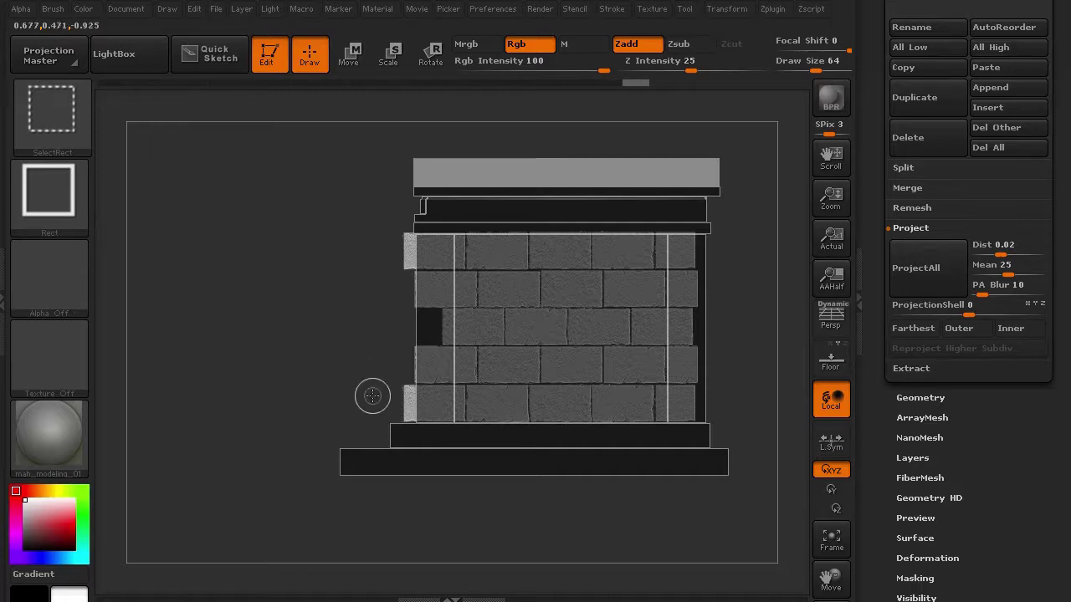
pyautogui.keyDown('ctrl'); pyautogui.keyDown('alt'); pyautogui.keyDown('shift'); pyautogui.click(400, 263); pyautogui.keyUp('shift'); pyautogui.keyUp('alt'); pyautogui.keyUp('ctrl')
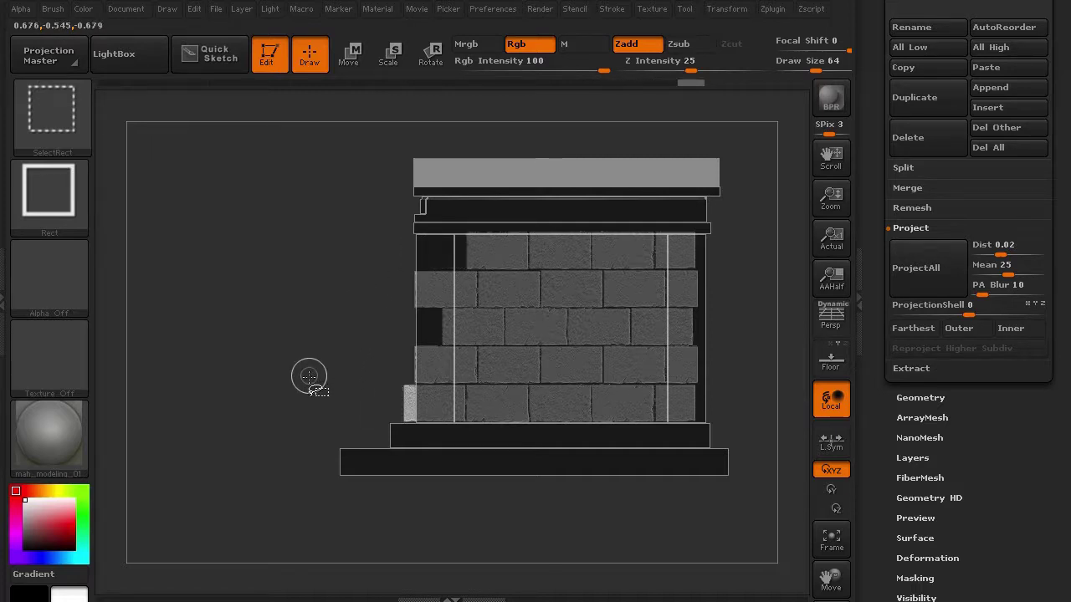
pyautogui.keyDown('ctrl'); pyautogui.keyDown('shift'); pyautogui.click(410, 405); pyautogui.keyUp('shift'); pyautogui.keyUp('ctrl')
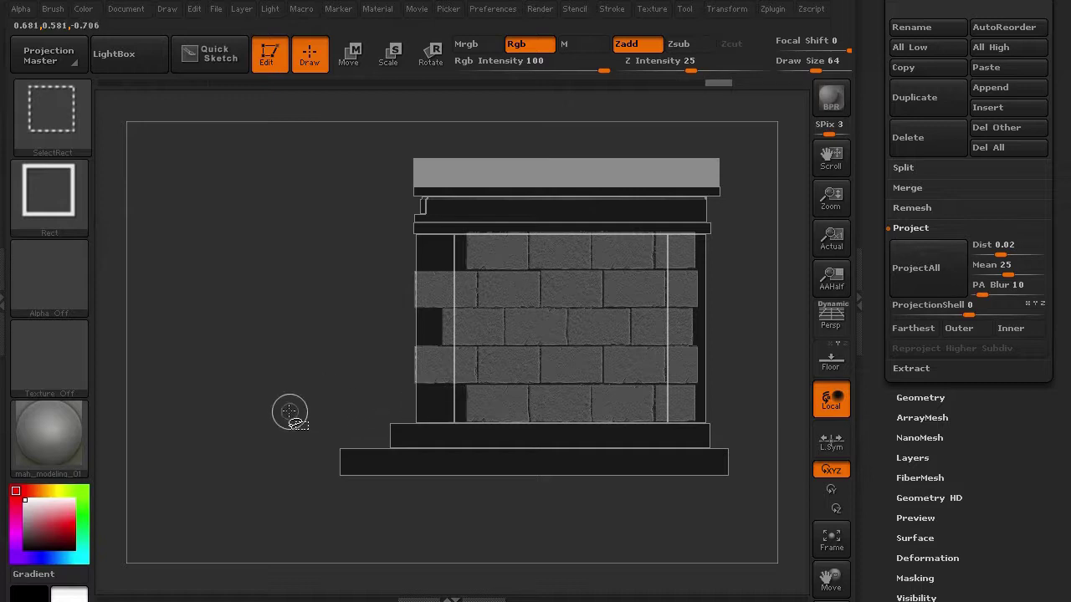
# Step: Delete the hidden bricks from the Side1 mesh
pyautogui.click(920, 397)
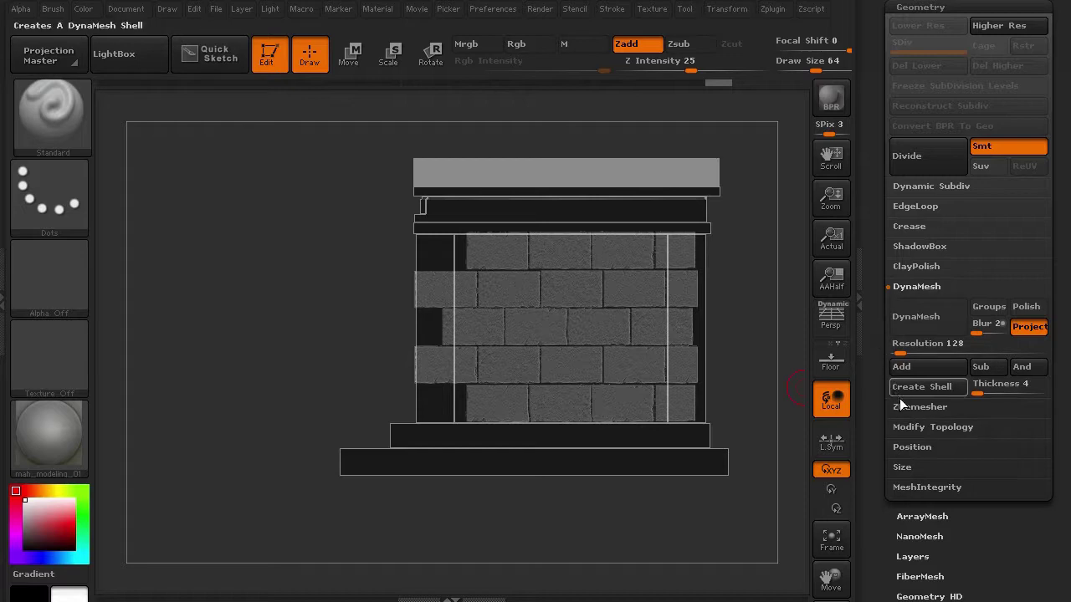
pyautogui.click(907, 425)
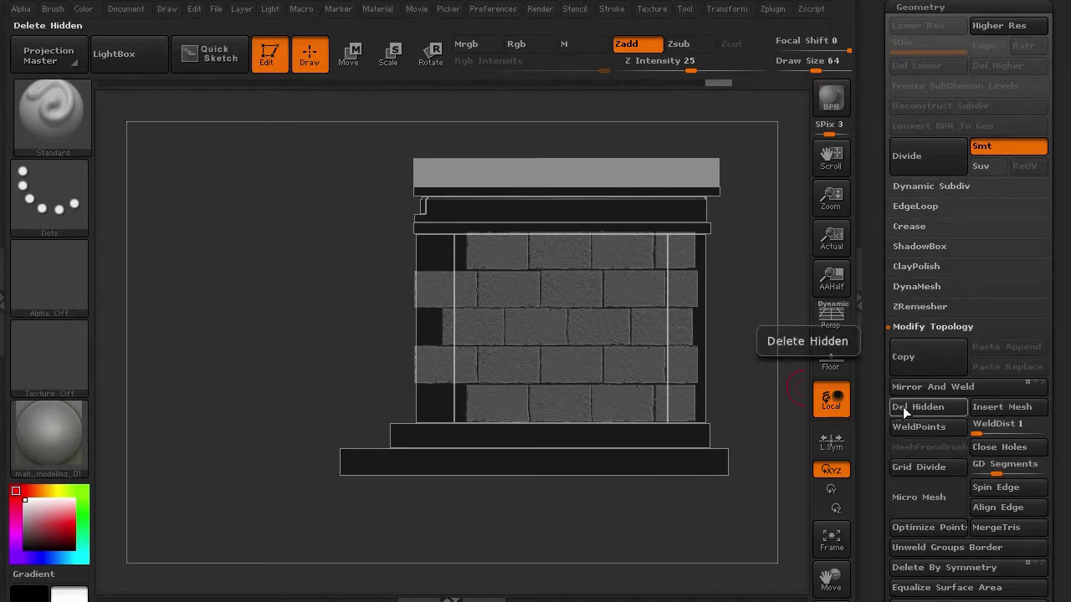
pyautogui.click(903, 406)
# Step: Mask the whole Side1 wall except the front end brick in the second row from the top
pyautogui.keyDown('alt'); pyautogui.moveTo(308, 308); pyautogui.dragTo(272, 332); pyautogui.keyUp('alt')
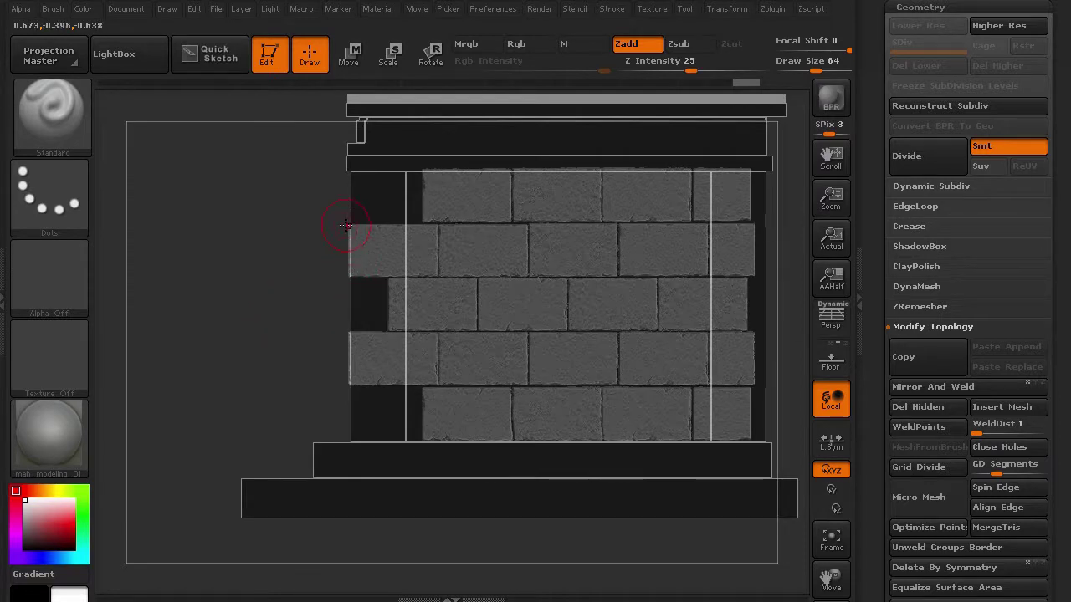
pyautogui.press('w')
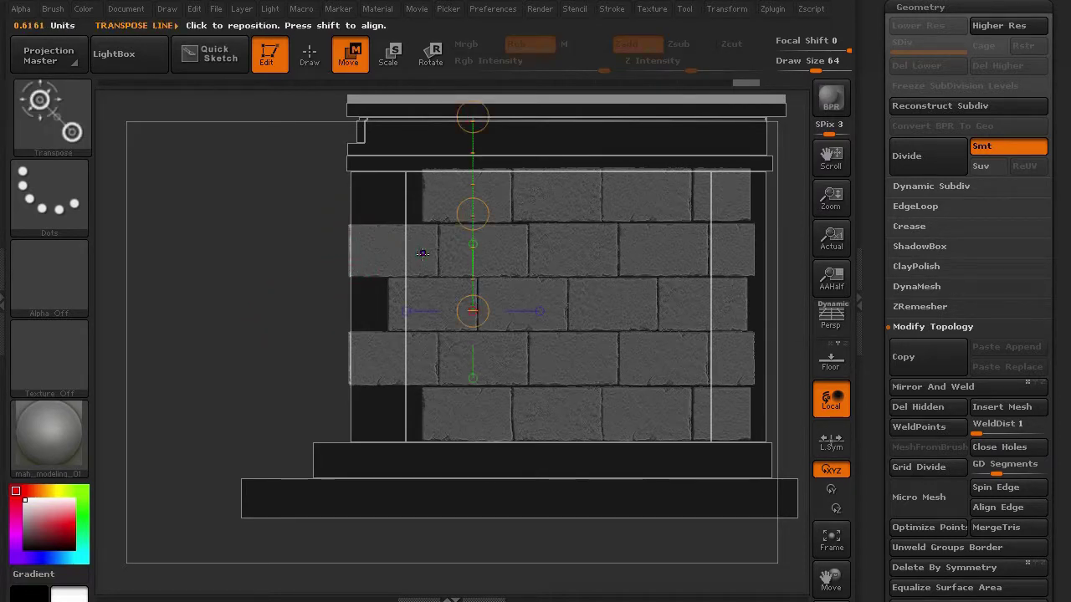
pyautogui.moveTo(423, 253); pyautogui.dragTo(262, 255)
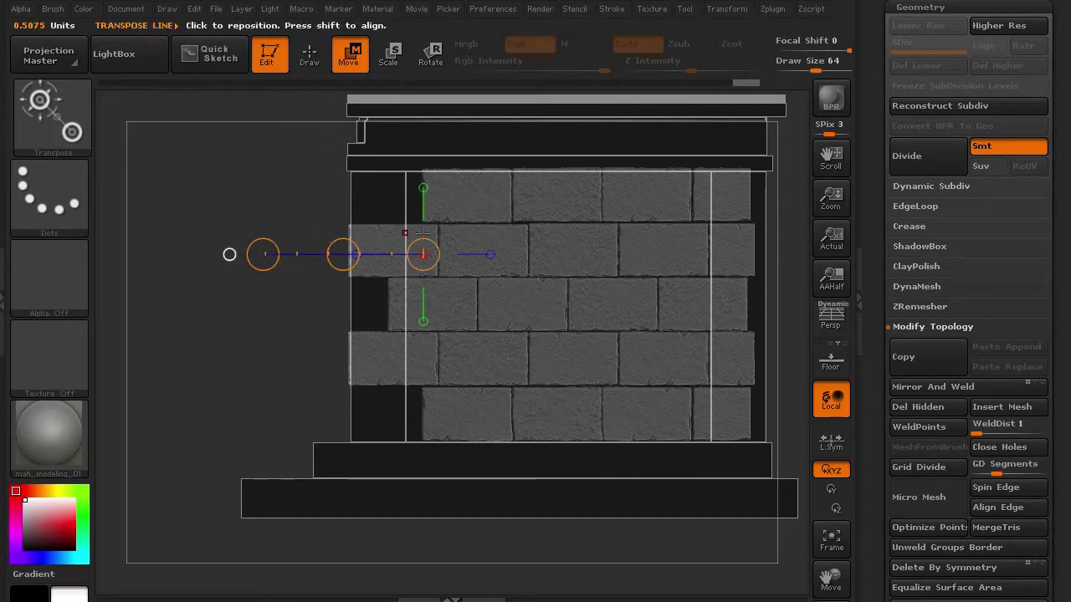
pyautogui.click(312, 68)
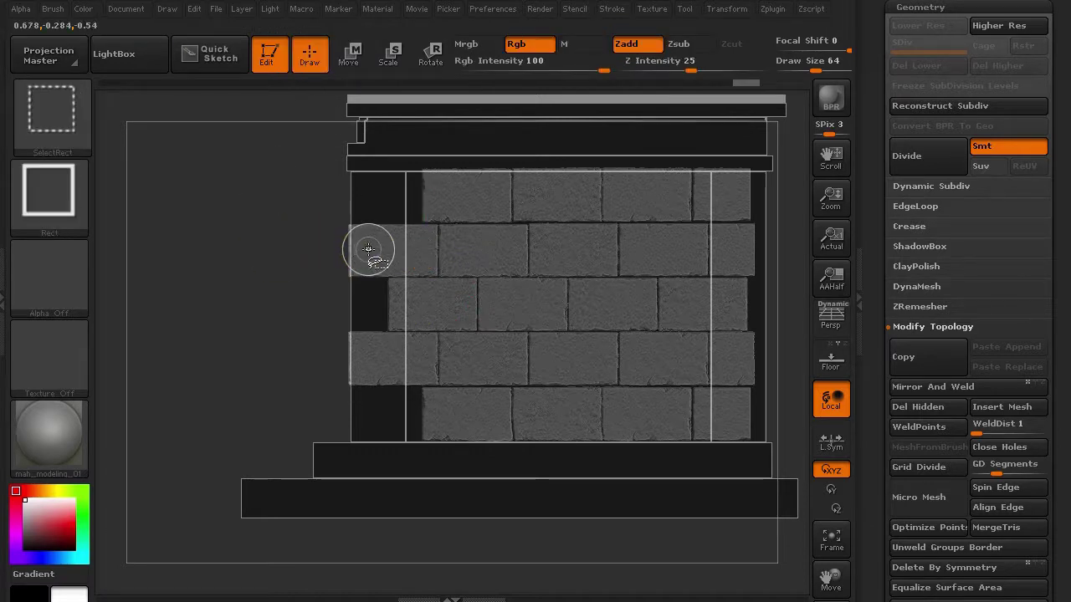
pyautogui.keyDown('ctrl'); pyautogui.keyDown('shift'); pyautogui.click(368, 250); pyautogui.keyUp('shift'); pyautogui.keyUp('ctrl')
pyautogui.keyDown('ctrl'); pyautogui.moveTo(291, 206); pyautogui.dragTo(532, 326); pyautogui.keyUp('ctrl')
pyautogui.keyDown('ctrl'); pyautogui.keyDown('shift'); pyautogui.click(287, 351); pyautogui.keyUp('shift'); pyautogui.keyUp('ctrl')
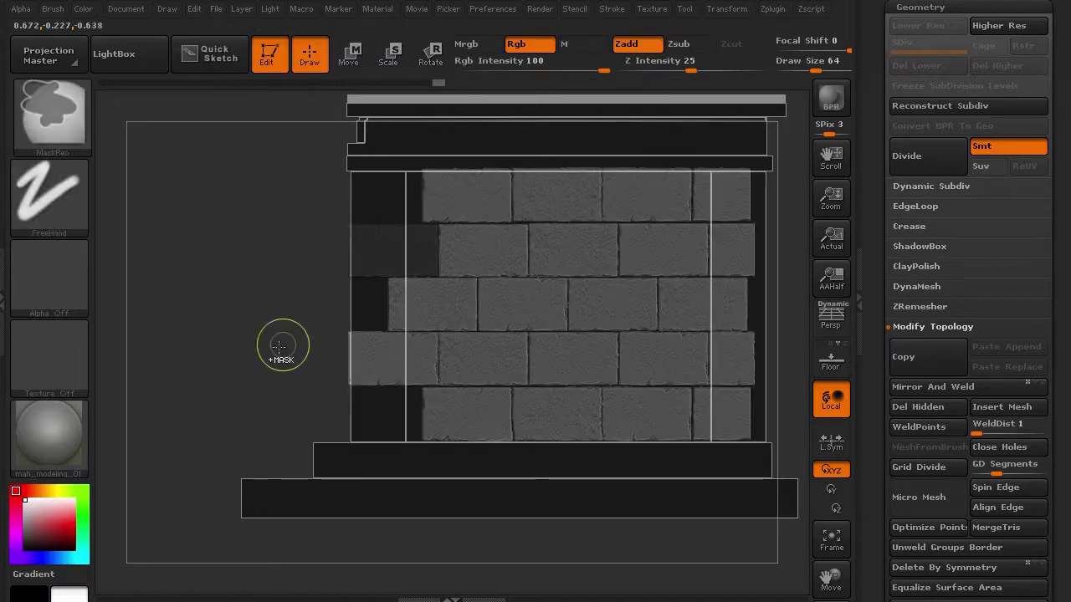
pyautogui.keyDown('ctrl'); pyautogui.click(275, 342); pyautogui.keyUp('ctrl')
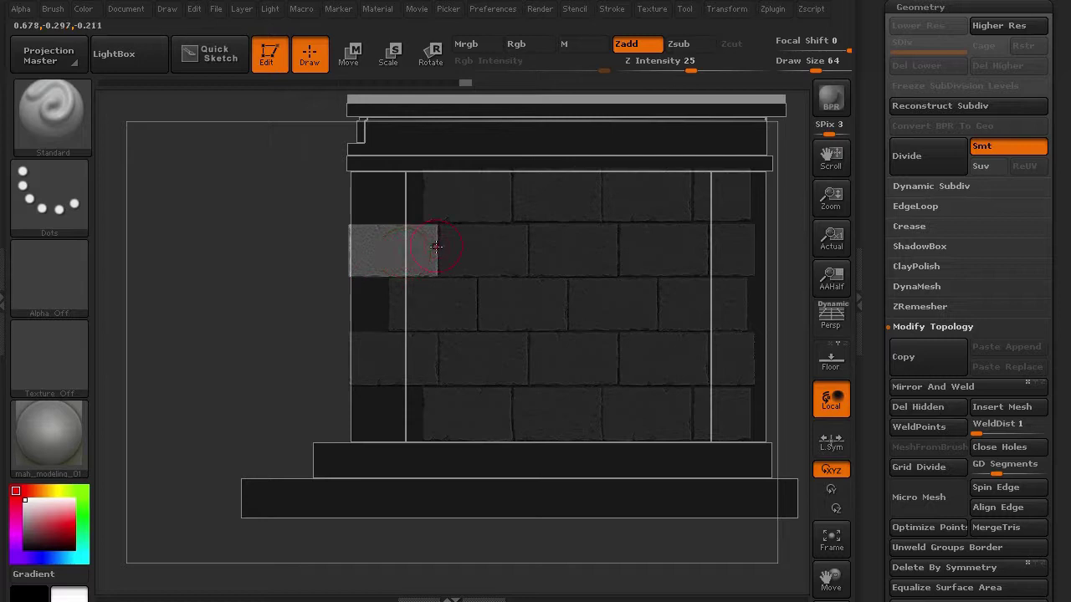
# Step: Shorten the unmasked second-row brick by pulling in its front end, and clear the mask
pyautogui.click(350, 57)
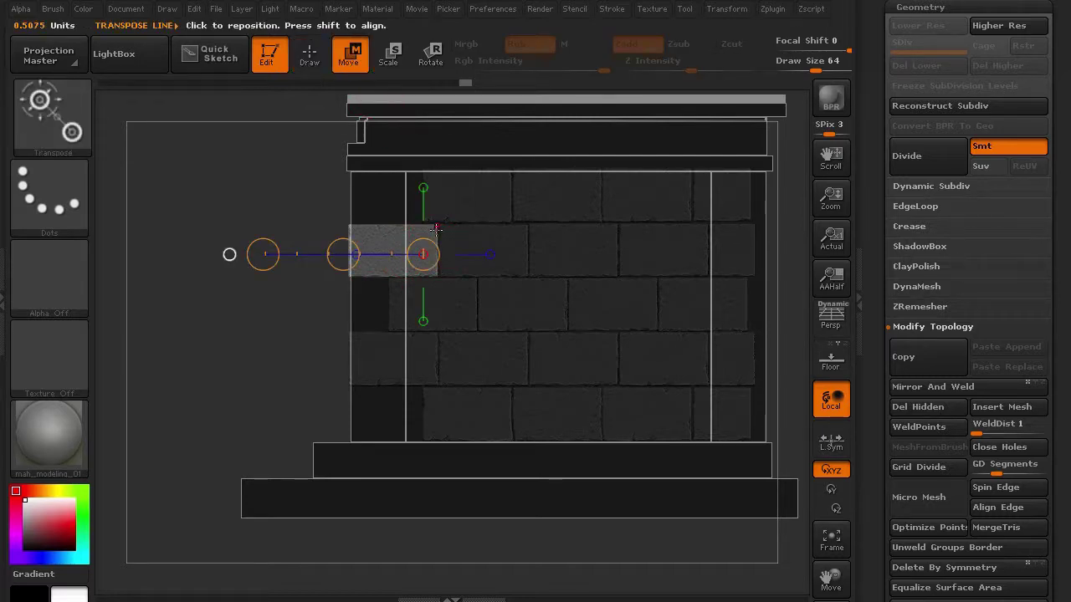
pyautogui.moveTo(438, 230)
pyautogui.keyDown('shift'); pyautogui.mouseDown()
pyautogui.moveTo(228, 230)
pyautogui.moveTo(260, 235)
pyautogui.mouseUp(); pyautogui.keyUp('shift')
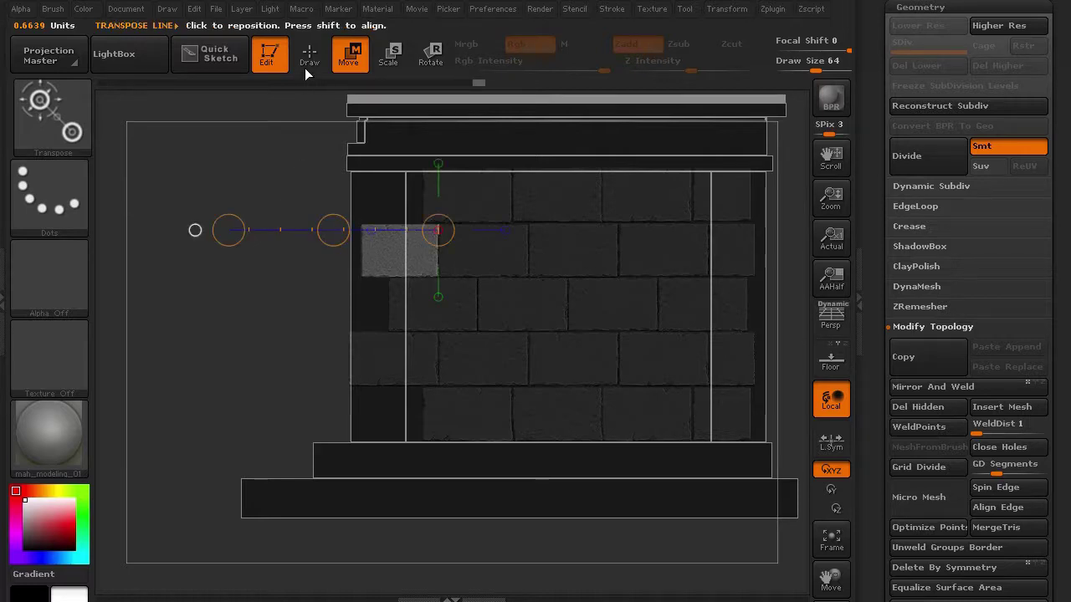
pyautogui.press('ctrl')
pyautogui.keyDown('ctrl'); pyautogui.moveTo(328, 346); pyautogui.dragTo(331, 354); pyautogui.keyUp('ctrl')
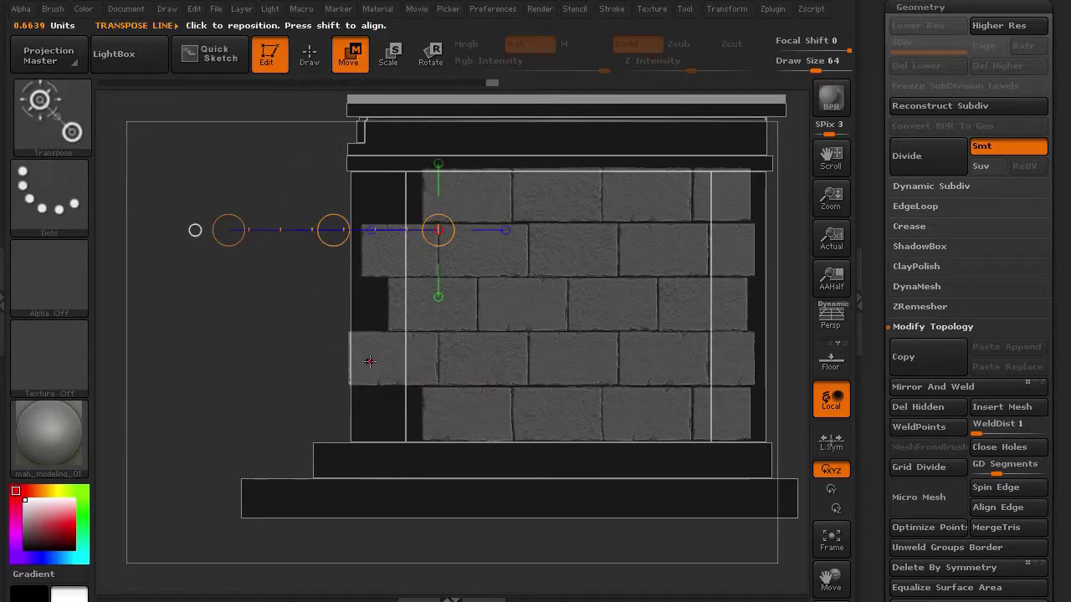
pyautogui.click(366, 359)
pyautogui.moveTo(436, 355); pyautogui.dragTo(266, 351)
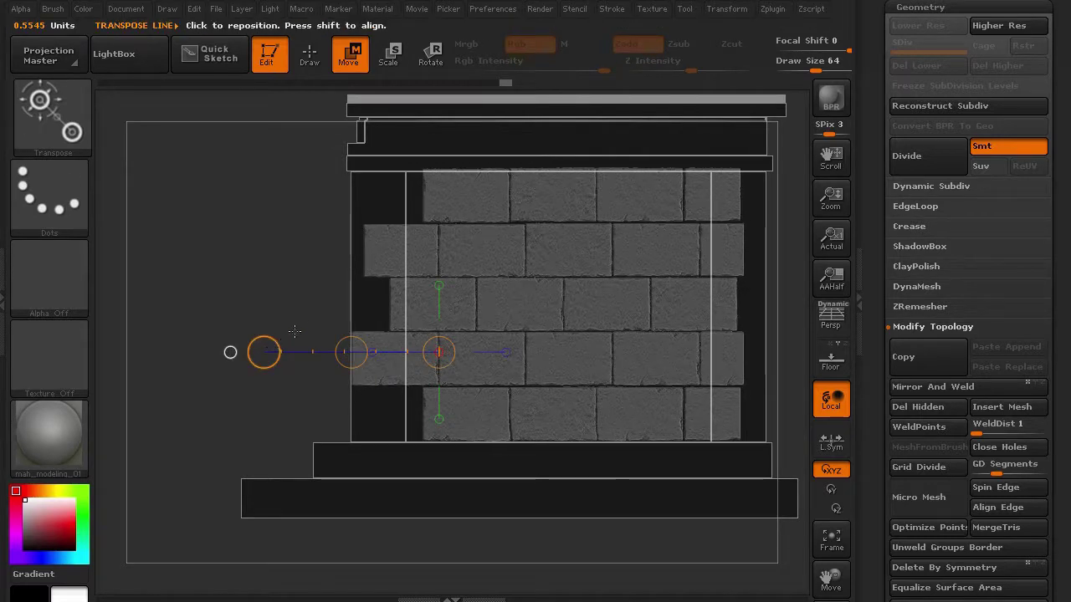
pyautogui.hotkey('ctrl', 'z')
# Step: Isolate the front end brick in the fourth row of Side1 and mask all the other bricks
pyautogui.press('q')
pyautogui.press('ctrl')
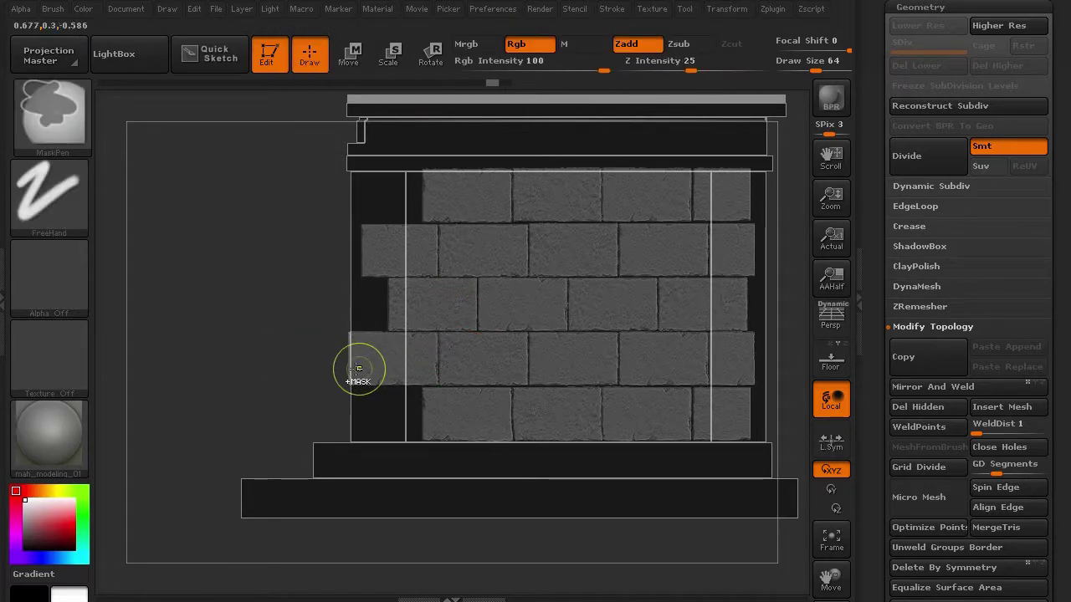
pyautogui.keyDown('ctrl'); pyautogui.keyDown('shift'); pyautogui.click(355, 361); pyautogui.keyUp('shift'); pyautogui.keyUp('ctrl')
pyautogui.keyDown('ctrl'); pyautogui.click(287, 315); pyautogui.keyUp('ctrl')
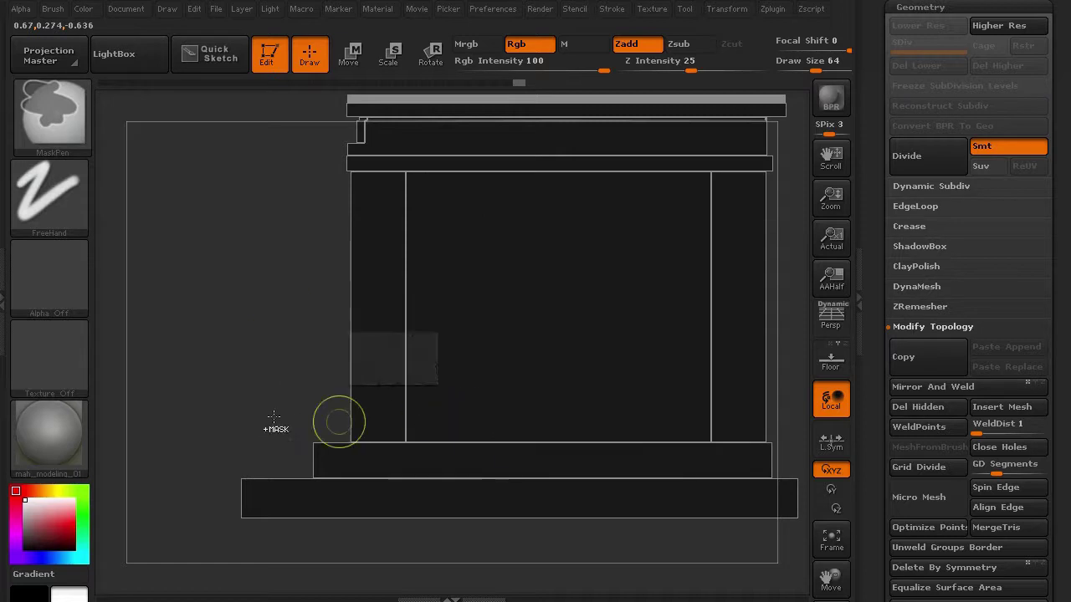
pyautogui.keyDown('ctrl'); pyautogui.click(272, 419); pyautogui.keyUp('ctrl')
pyautogui.keyDown('ctrl'); pyautogui.click(295, 336); pyautogui.keyUp('ctrl')
pyautogui.keyDown('ctrl'); pyautogui.moveTo(303, 311); pyautogui.dragTo(514, 447); pyautogui.keyUp('ctrl')
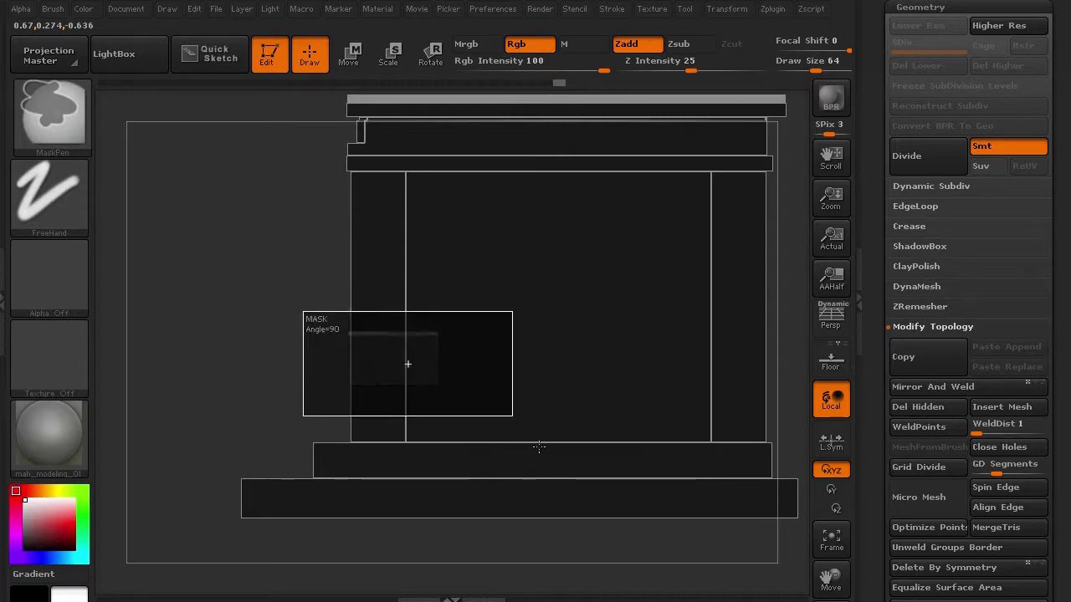
pyautogui.keyDown('ctrl'); pyautogui.keyDown('shift'); pyautogui.click(299, 427); pyautogui.keyUp('shift'); pyautogui.keyUp('ctrl')
# Step: Shorten the fourth-row brick at its front end slightly more than the second-row one, and clear the mask
pyautogui.press('w')
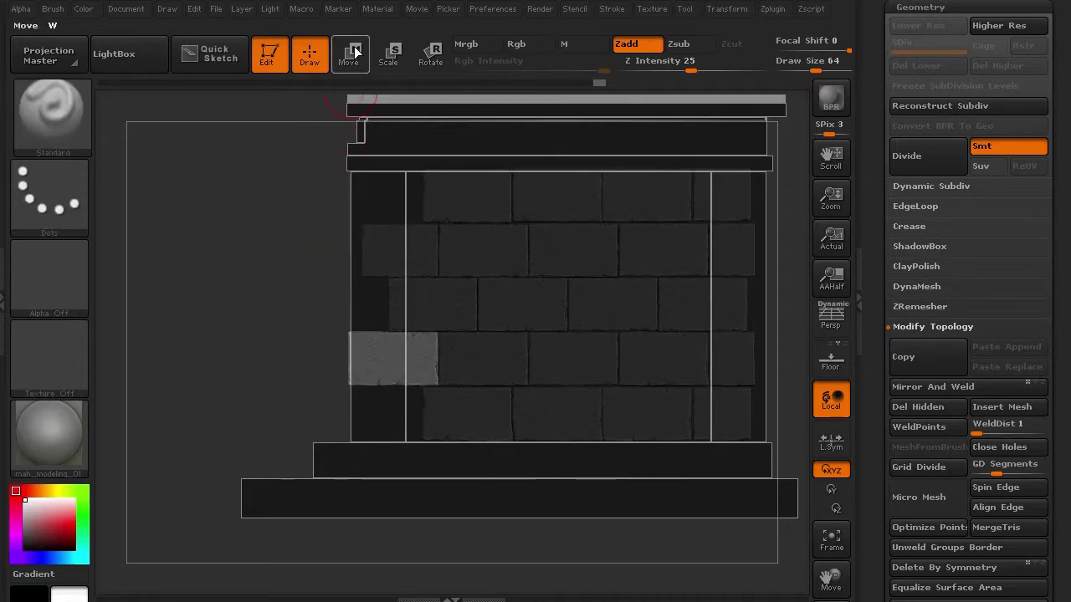
pyautogui.moveTo(437, 353); pyautogui.dragTo(263, 354)
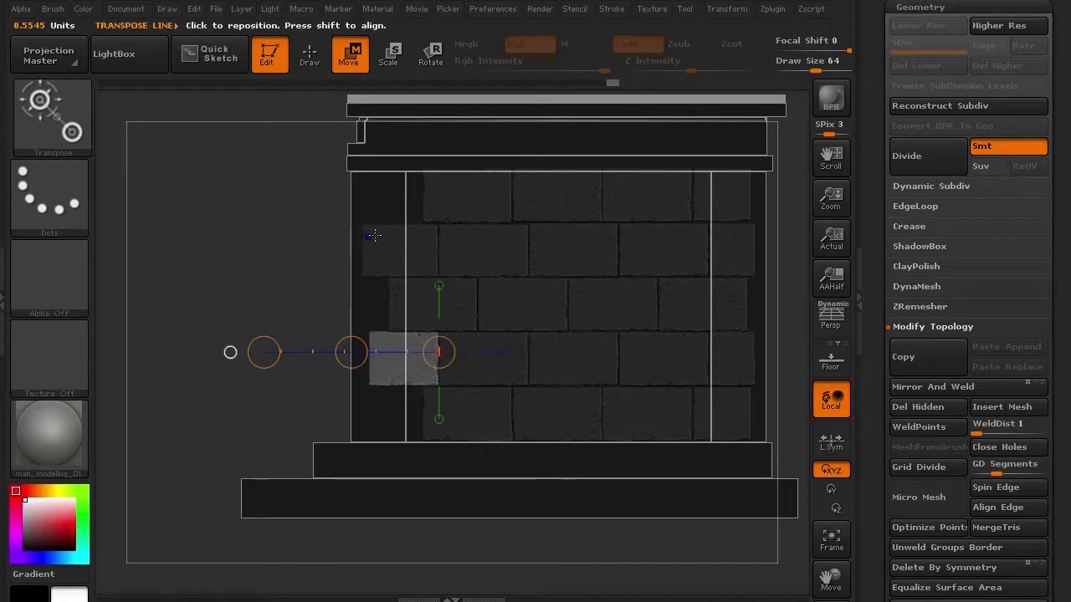
pyautogui.click(310, 67)
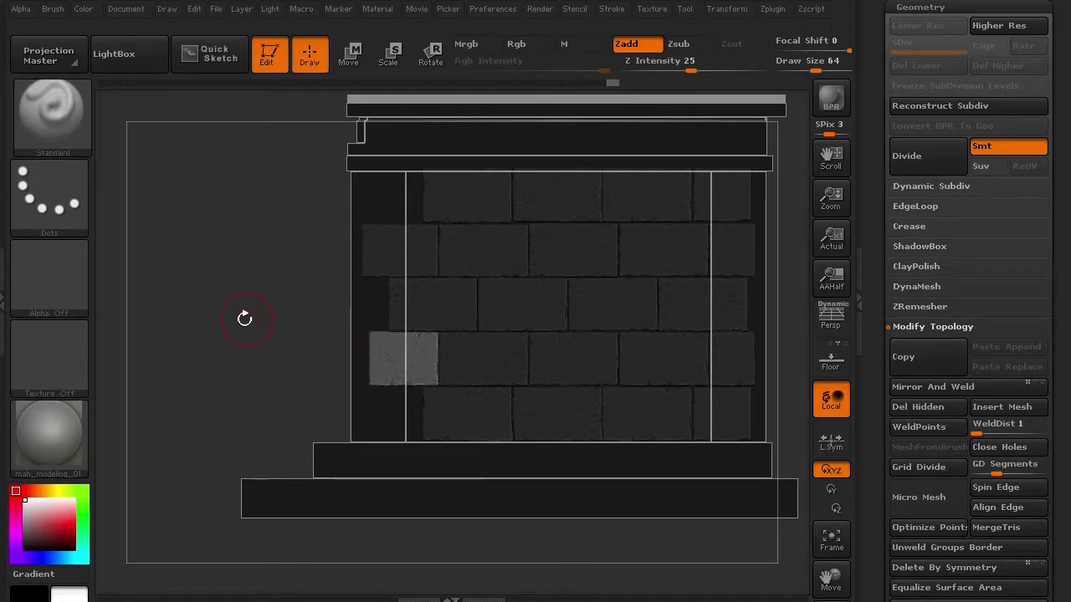
pyautogui.press('f')
pyautogui.keyDown('ctrl'); pyautogui.moveTo(192, 307); pyautogui.dragTo(205, 345); pyautogui.keyUp('ctrl')
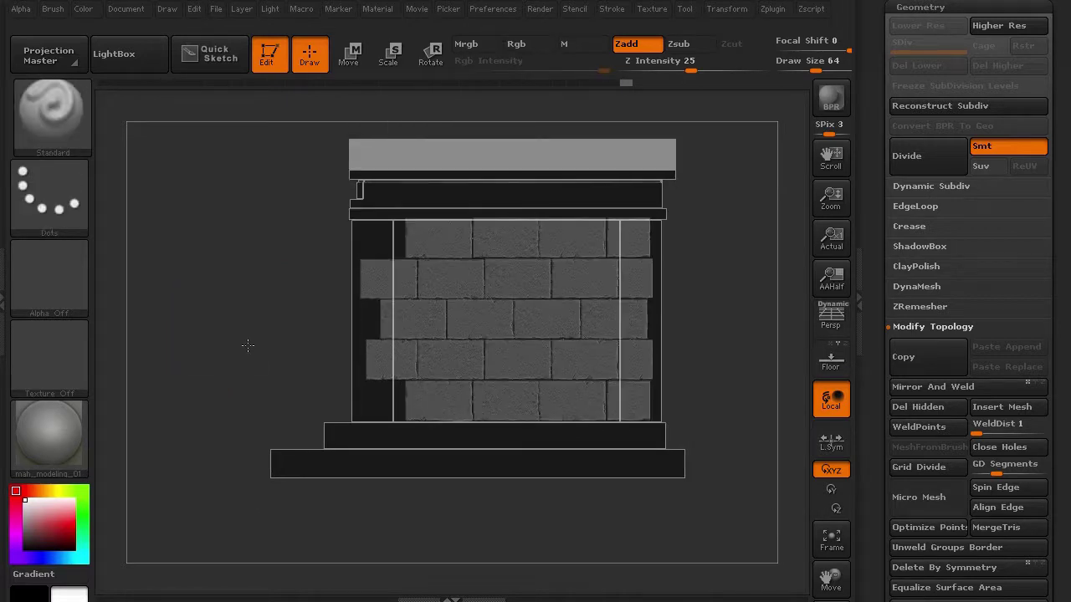
# Step: Move the Side1 wall outward in front view to sit within the corner column, and check its fit in perspective
pyautogui.moveTo(275, 314); pyautogui.dragTo(272, 322)
pyautogui.moveTo(609, 377)
pyautogui.mouseDown()
pyautogui.moveTo(626, 377)
pyautogui.moveTo(459, 364)
pyautogui.mouseUp()
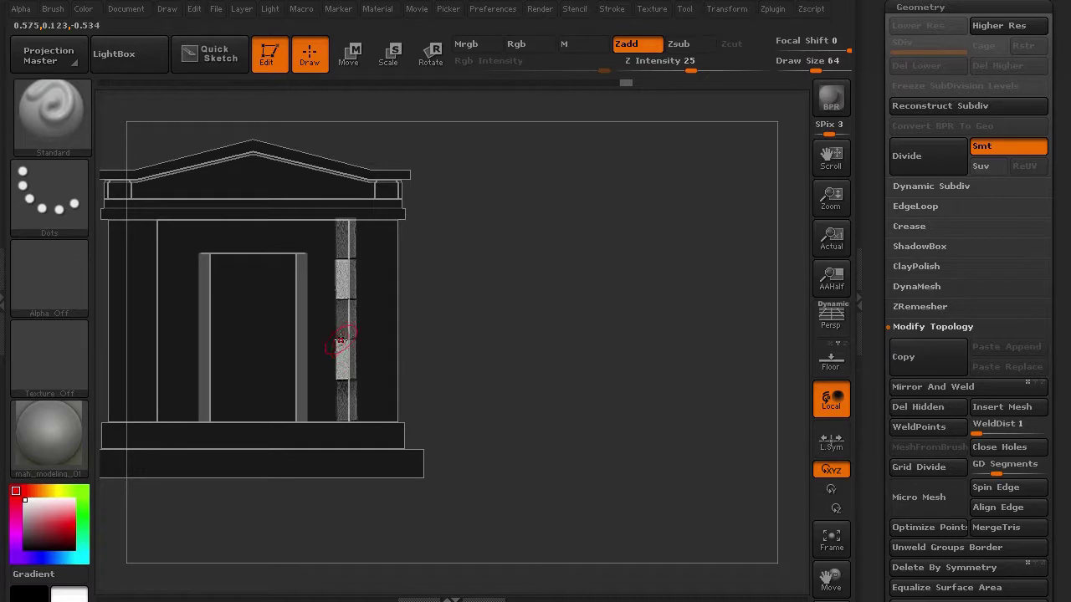
pyautogui.press('w')
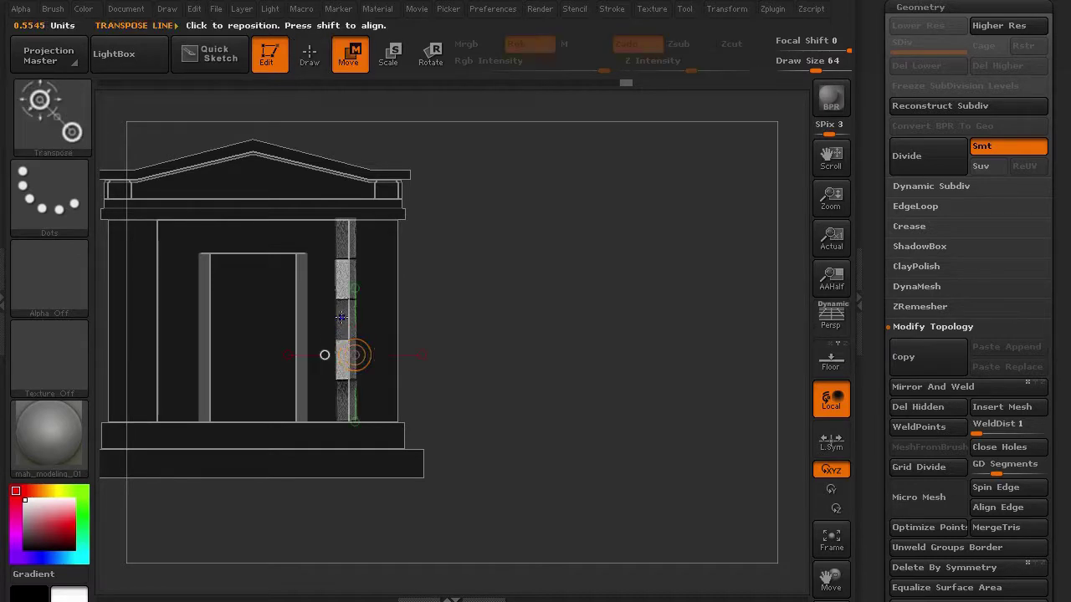
pyautogui.moveTo(340, 317); pyautogui.dragTo(610, 313)
pyautogui.moveTo(476, 313); pyautogui.dragTo(508, 315)
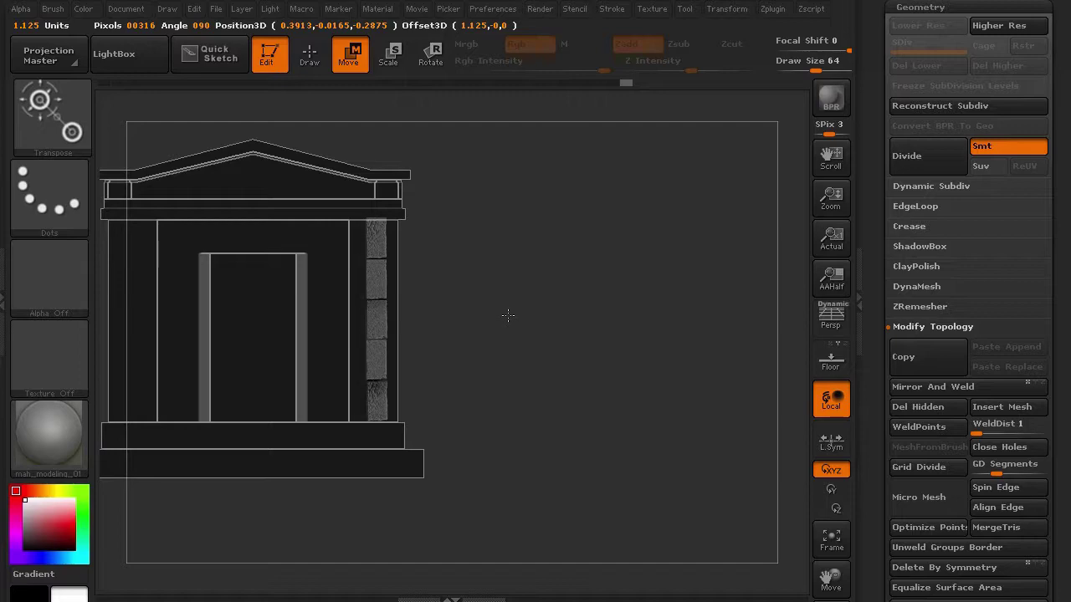
pyautogui.moveTo(628, 412); pyautogui.dragTo(542, 333)
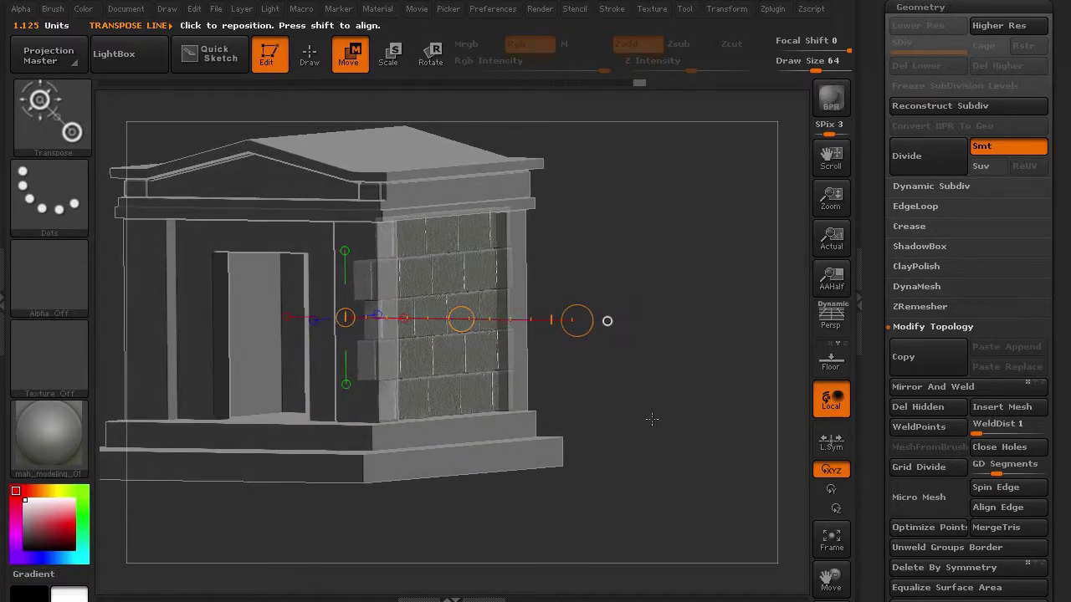
pyautogui.moveTo(651, 418); pyautogui.dragTo(396, 143)
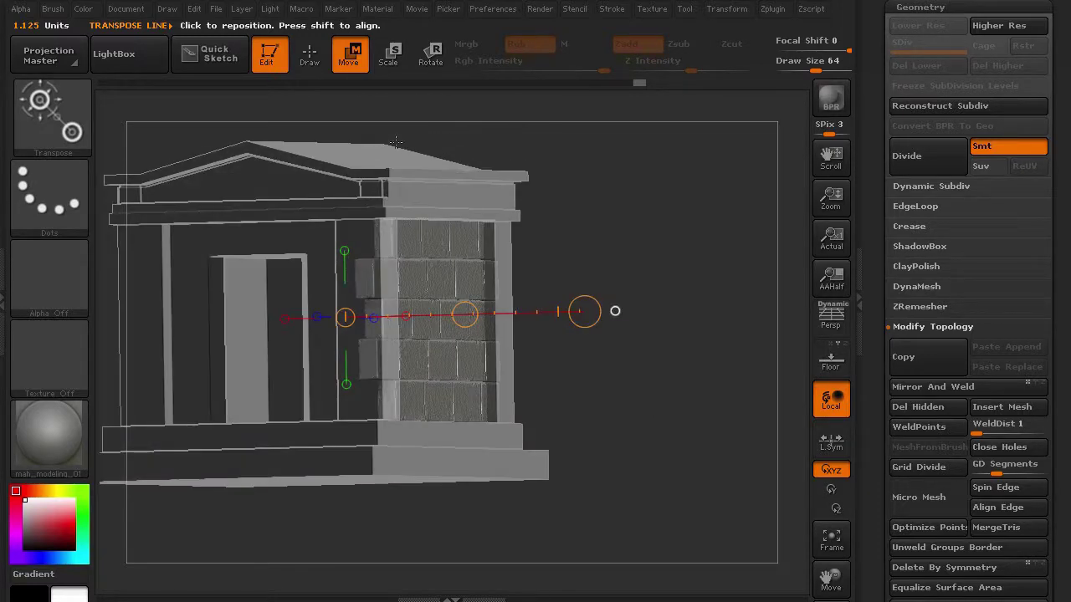
pyautogui.click(310, 55)
pyautogui.keyDown('shift'); pyautogui.moveTo(617, 217); pyautogui.dragTo(645, 265); pyautogui.keyUp('shift')
pyautogui.keyDown('alt'); pyautogui.moveTo(547, 294); pyautogui.dragTo(618, 339); pyautogui.keyUp('alt')
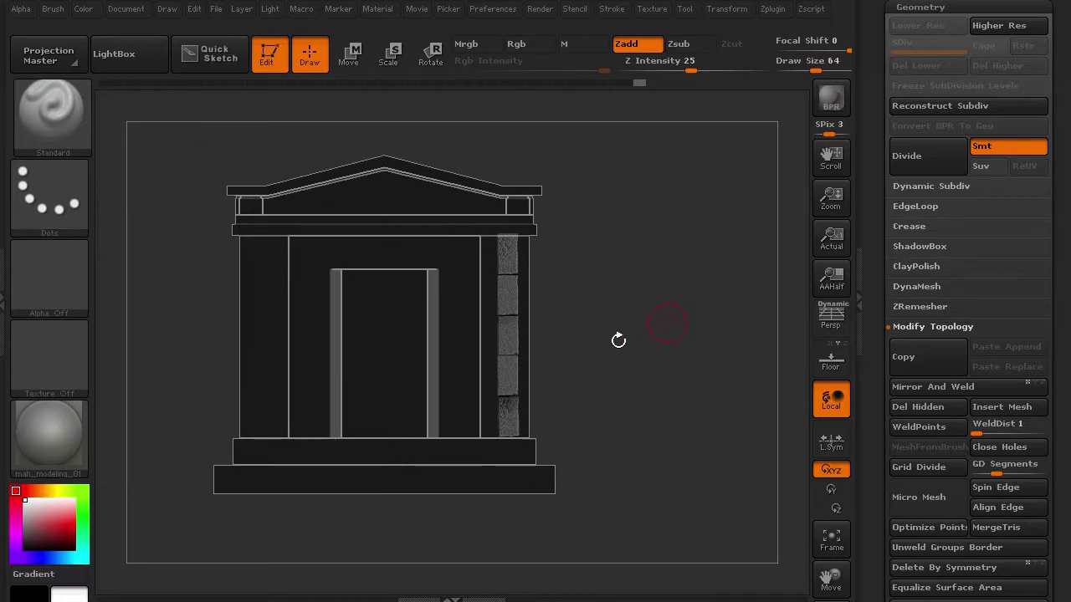
# Step: Select the old untrimmed Side2 wall subtool and delete it
pyautogui.scroll(5, 1063, 218)
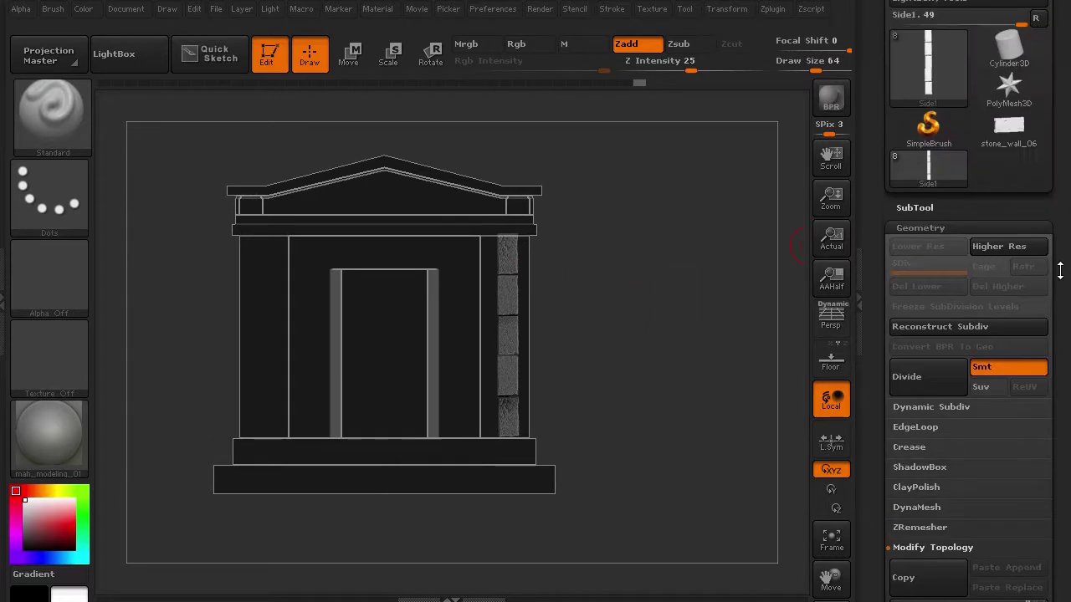
pyautogui.scroll(-8, 1059, 265)
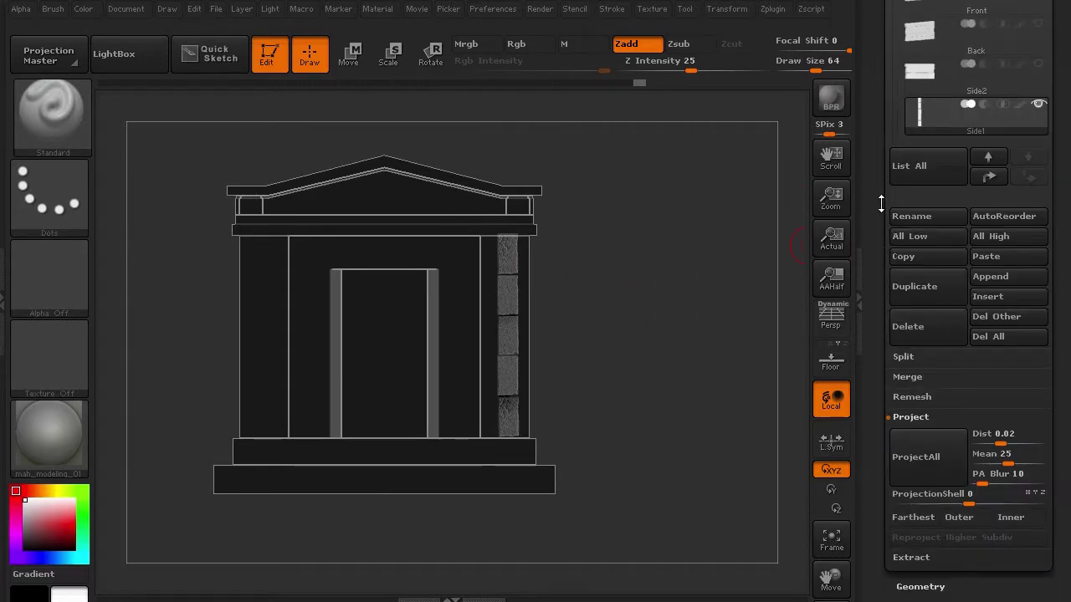
pyautogui.moveTo(881, 204); pyautogui.dragTo(879, 260)
pyautogui.click(945, 138)
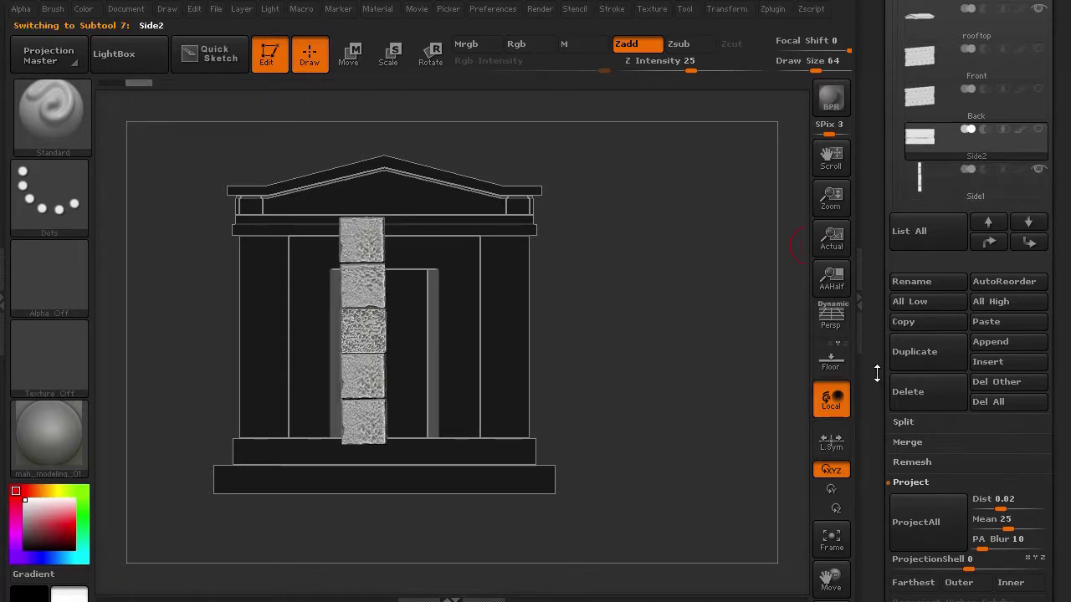
pyautogui.moveTo(877, 373)
pyautogui.mouseDown()
pyautogui.moveTo(876, 359)
pyautogui.moveTo(876, 374)
pyautogui.mouseUp()
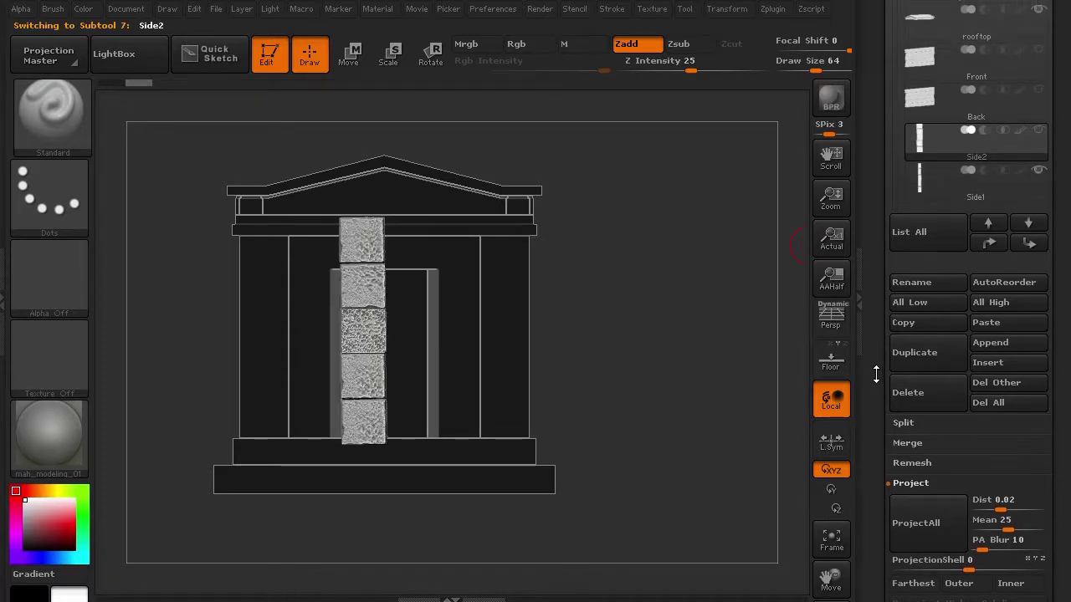
pyautogui.click(908, 394)
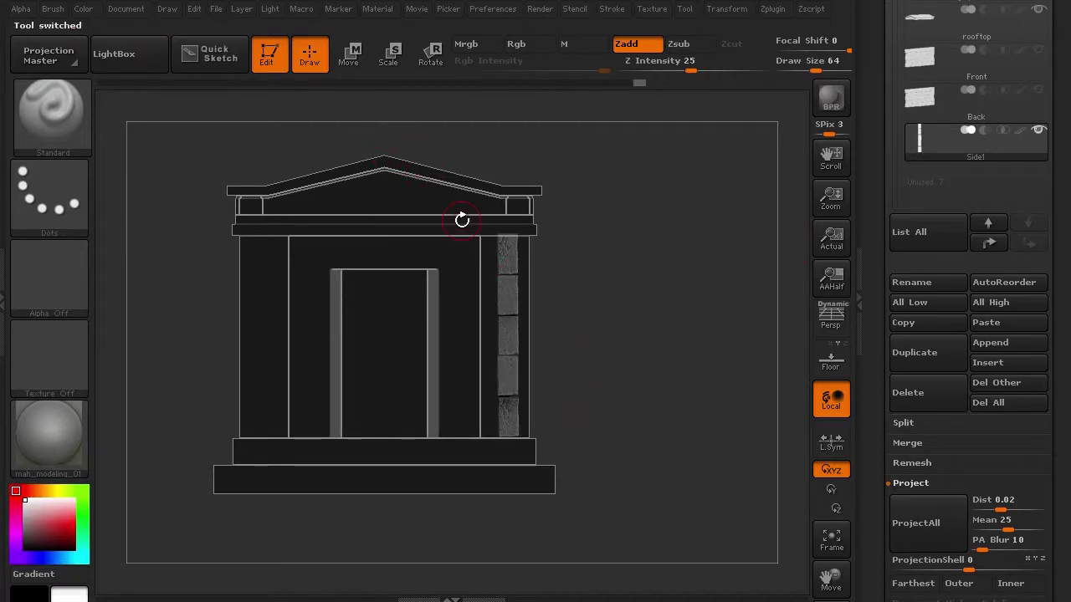
# Step: Move the Side2 copy of the trimmed wall straight across to the opposite side of the mausoleum
pyautogui.press('w')
pyautogui.moveTo(510, 302); pyautogui.dragTo(701, 302)
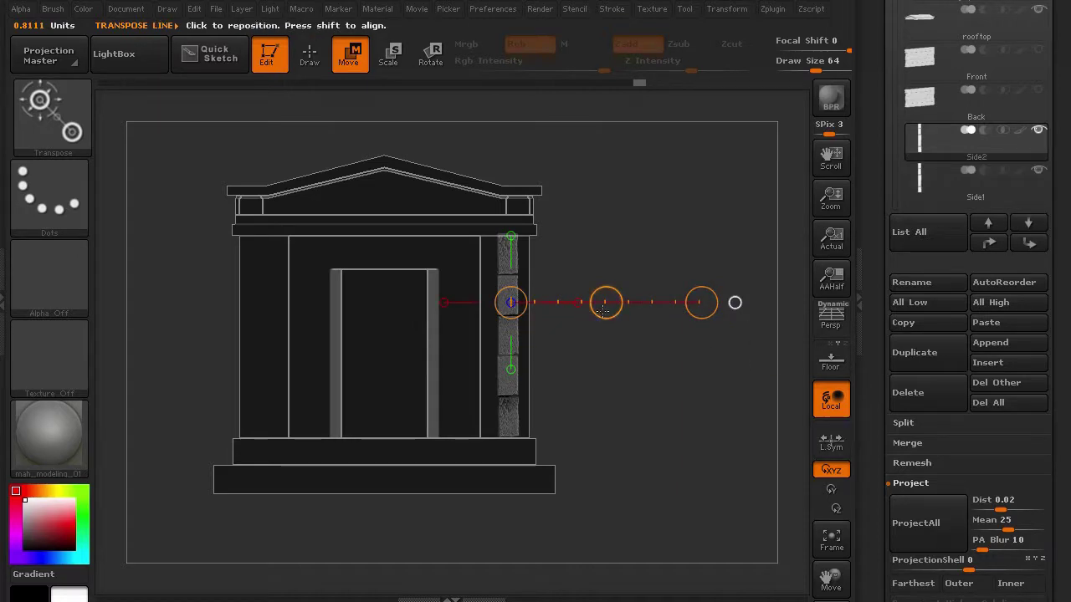
pyautogui.moveTo(606, 302); pyautogui.dragTo(354, 352)
pyautogui.moveTo(608, 354); pyautogui.dragTo(707, 381)
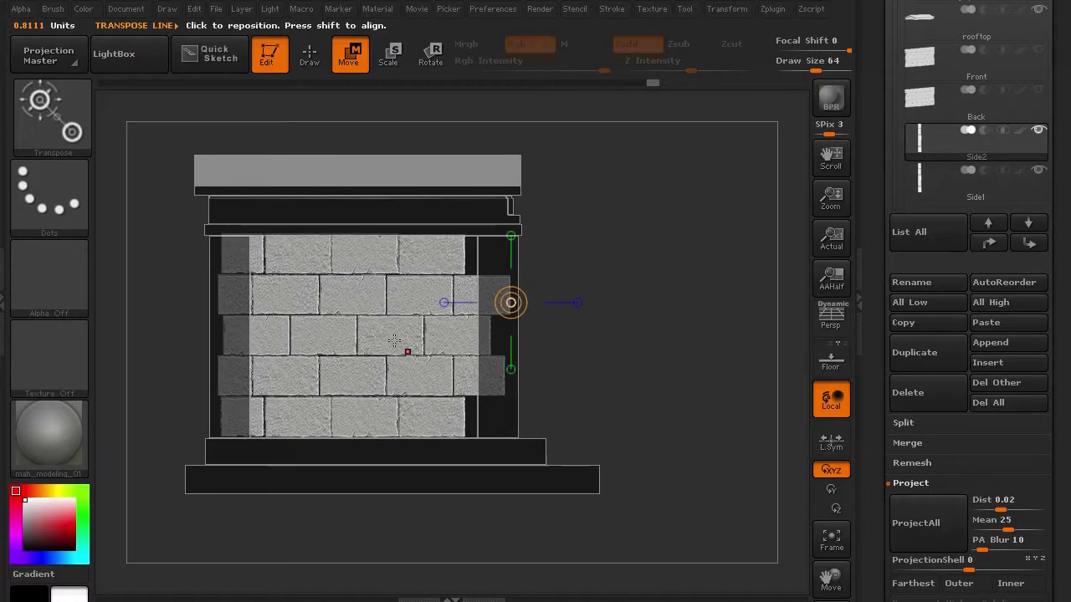
# Step: Slide the Side2 wall toward the front of the mausoleum so its longest brick rows reach past the corner column
pyautogui.moveTo(357, 333)
pyautogui.mouseDown()
pyautogui.moveTo(633, 330)
pyautogui.moveTo(610, 330)
pyautogui.mouseUp()
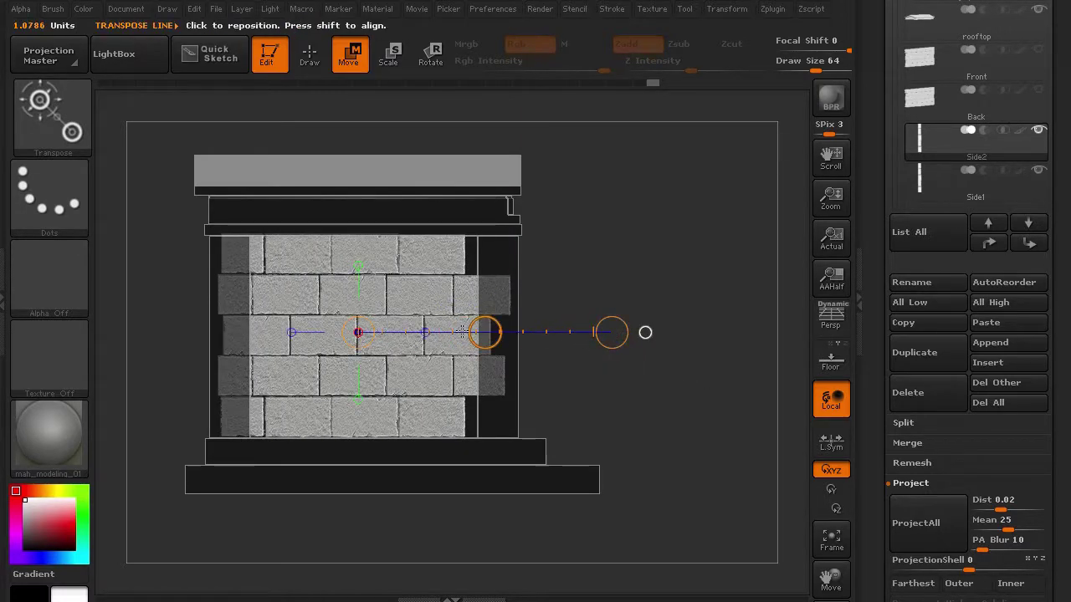
pyautogui.moveTo(478, 329); pyautogui.dragTo(490, 332)
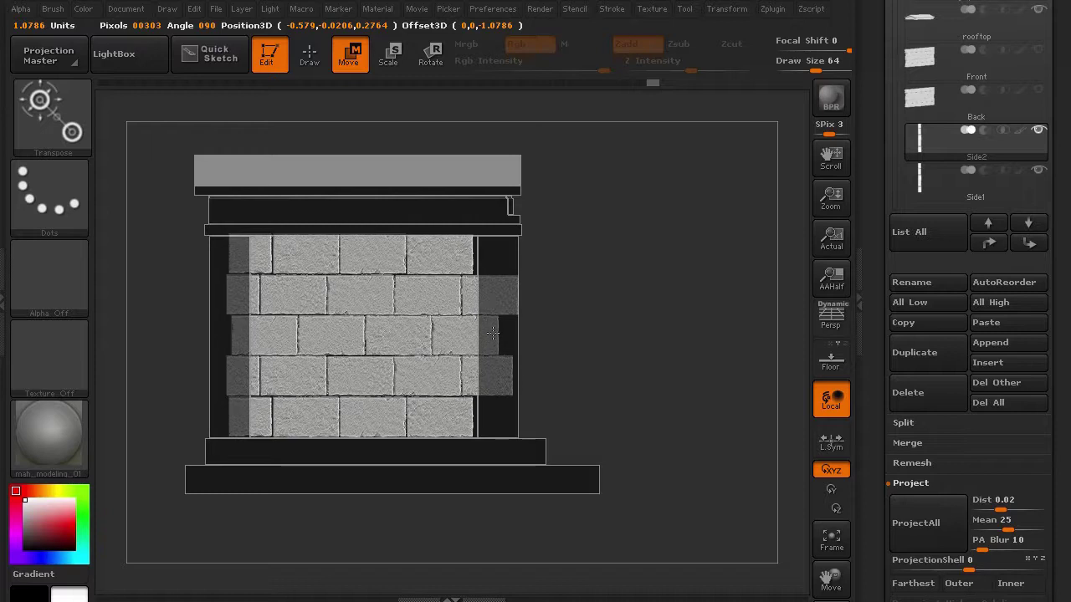
pyautogui.moveTo(498, 333); pyautogui.dragTo(503, 333)
pyautogui.click(309, 55)
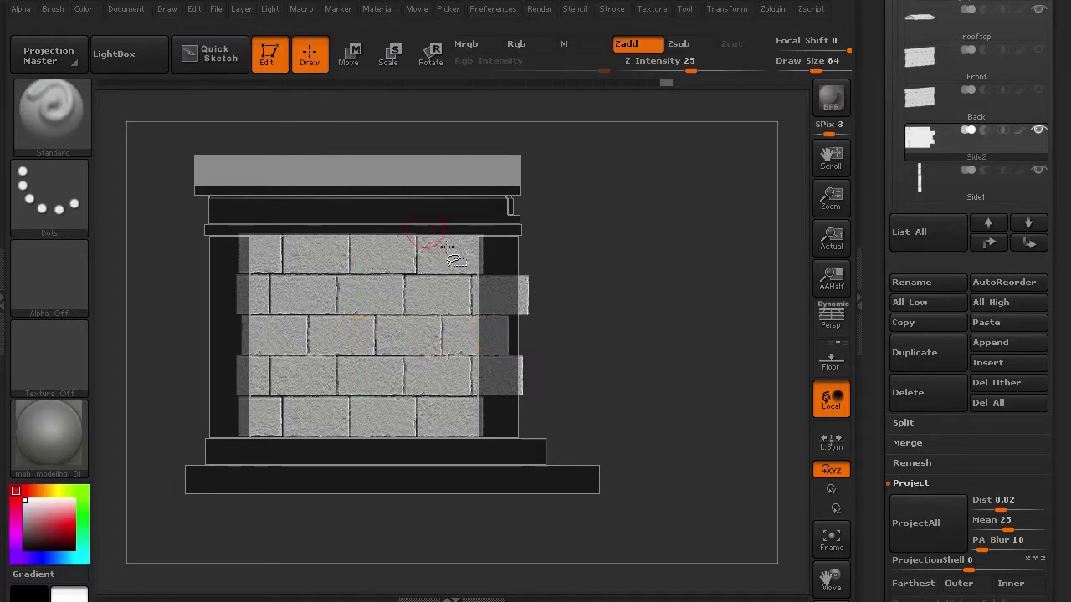
# Step: Mask the Side2 wall except the two protruding front end bricks in the second and fourth rows
pyautogui.keyDown('ctrl'); pyautogui.keyDown('shift'); pyautogui.click(509, 287); pyautogui.keyUp('shift'); pyautogui.keyUp('ctrl')
pyautogui.moveTo(613, 306)
pyautogui.keyDown('ctrl'); pyautogui.keyDown('shift'); pyautogui.mouseDown()
pyautogui.moveTo(629, 354)
pyautogui.moveTo(649, 365)
pyautogui.mouseUp(); pyautogui.keyUp('shift'); pyautogui.keyUp('ctrl')
pyautogui.keyDown('ctrl'); pyautogui.keyDown('shift'); pyautogui.click(511, 374); pyautogui.keyUp('shift'); pyautogui.keyUp('ctrl')
pyautogui.keyDown('ctrl'); pyautogui.moveTo(604, 232); pyautogui.dragTo(437, 427); pyautogui.keyUp('ctrl')
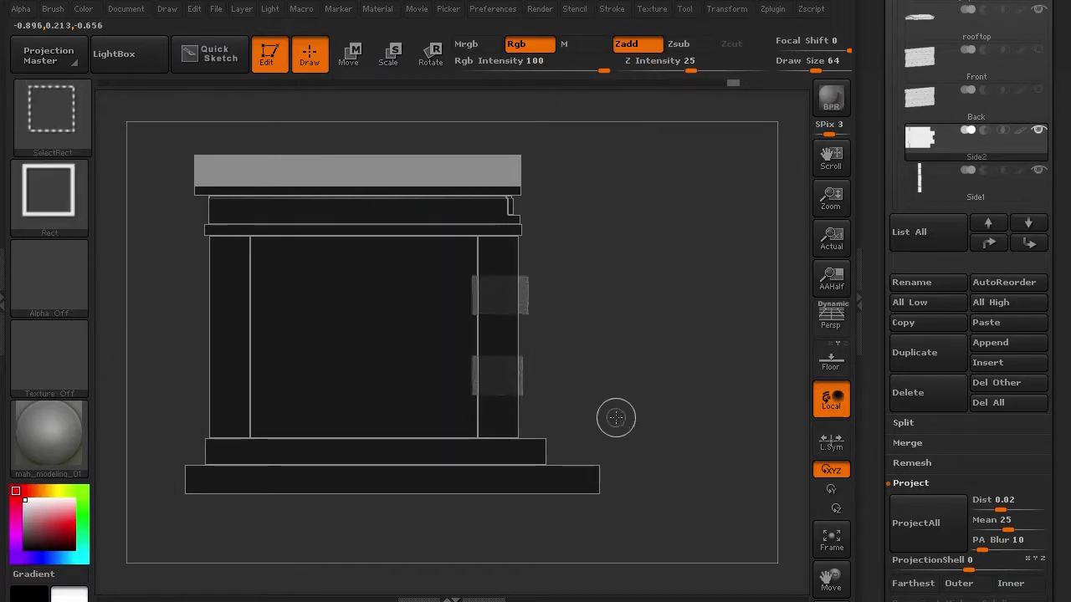
pyautogui.keyDown('ctrl'); pyautogui.keyDown('shift'); pyautogui.click(616, 417); pyautogui.keyUp('shift'); pyautogui.keyUp('ctrl')
pyautogui.keyDown('ctrl'); pyautogui.click(616, 417); pyautogui.keyUp('ctrl')
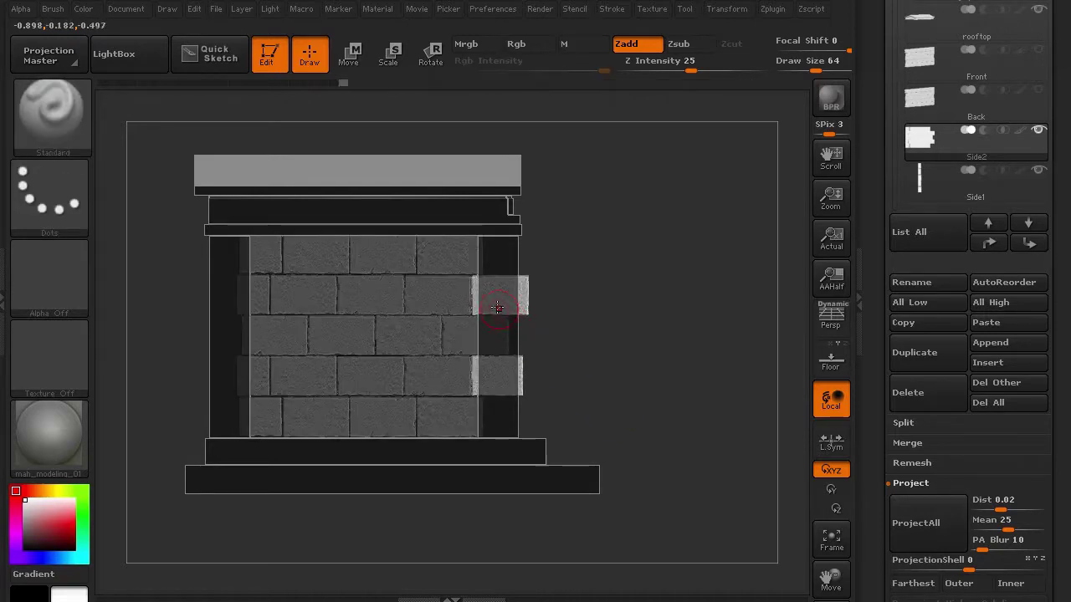
# Step: Slide the two unmasked front bricks of the Side2 wall back so their ends sit within the corner column, and clear the mask
pyautogui.press('w')
pyautogui.keyDown('shift'); pyautogui.moveTo(473, 297); pyautogui.dragTo(601, 299); pyautogui.keyUp('shift')
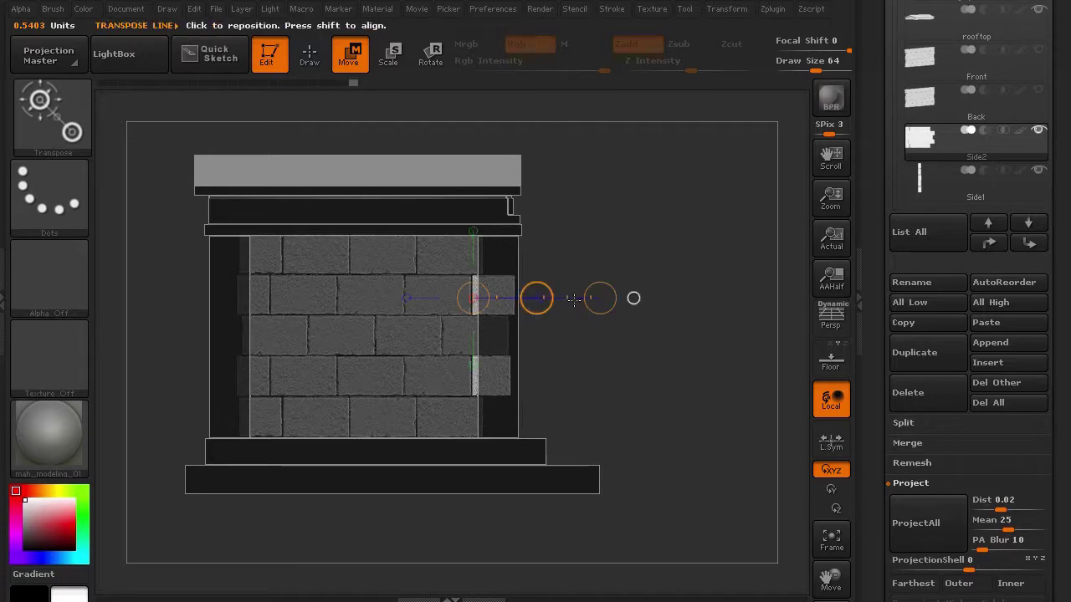
pyautogui.click(308, 62)
pyautogui.keyDown('ctrl'); pyautogui.moveTo(622, 216); pyautogui.dragTo(665, 276); pyautogui.keyUp('ctrl')
pyautogui.moveTo(711, 335); pyautogui.dragTo(554, 336)
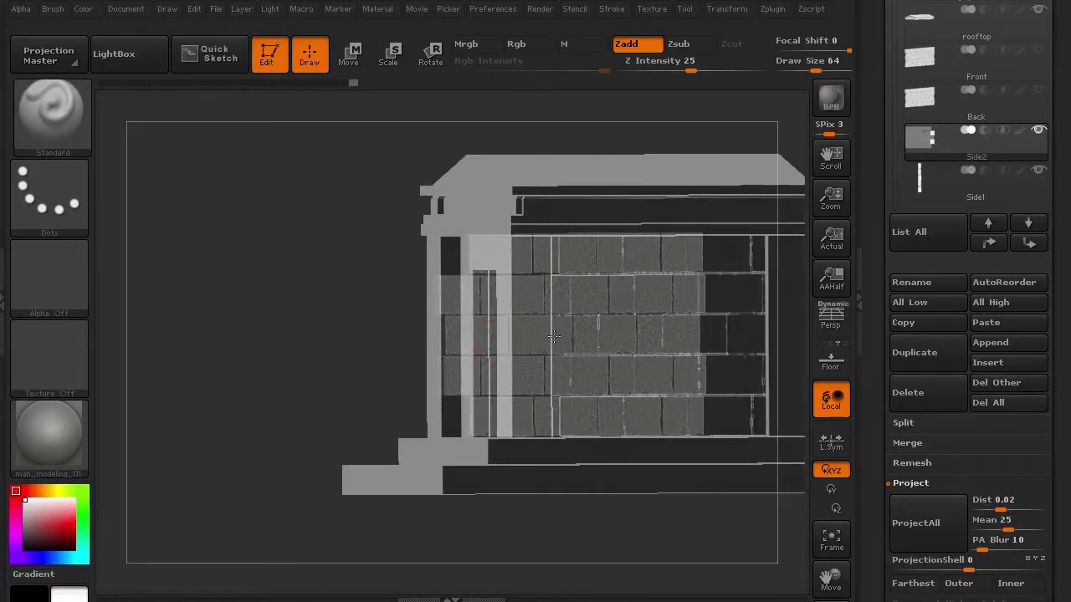
pyautogui.moveTo(261, 336); pyautogui.dragTo(265, 347)
# Step: Switch to the Side1 wall subtool and save the tool as a new version named mausoleum_02.ztl
pyautogui.press('Down')
pyautogui.moveTo(237, 397); pyautogui.dragTo(328, 381)
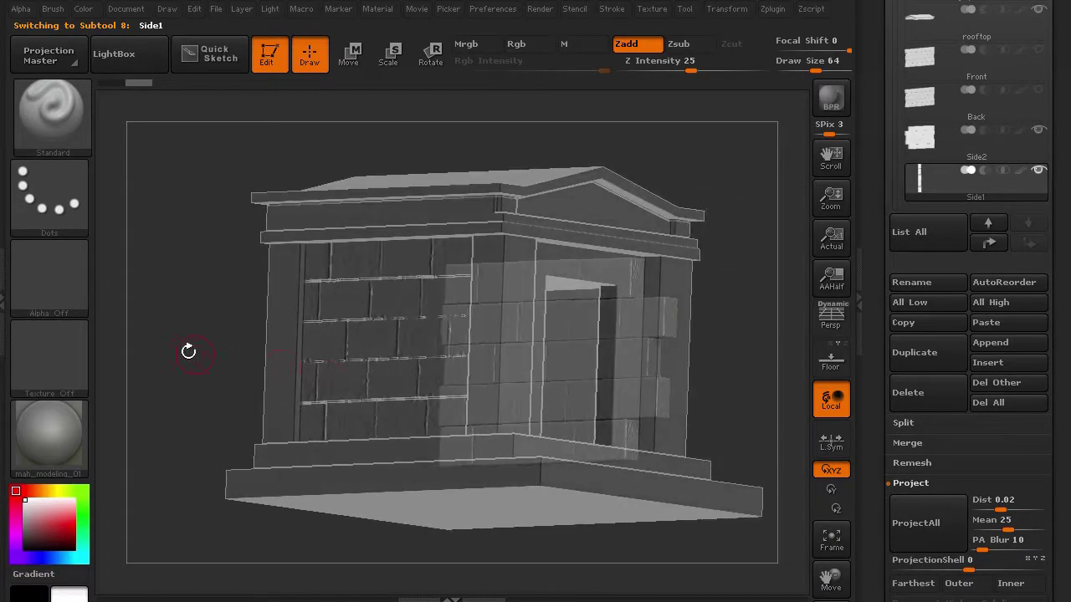
pyautogui.moveTo(189, 352); pyautogui.dragTo(239, 375)
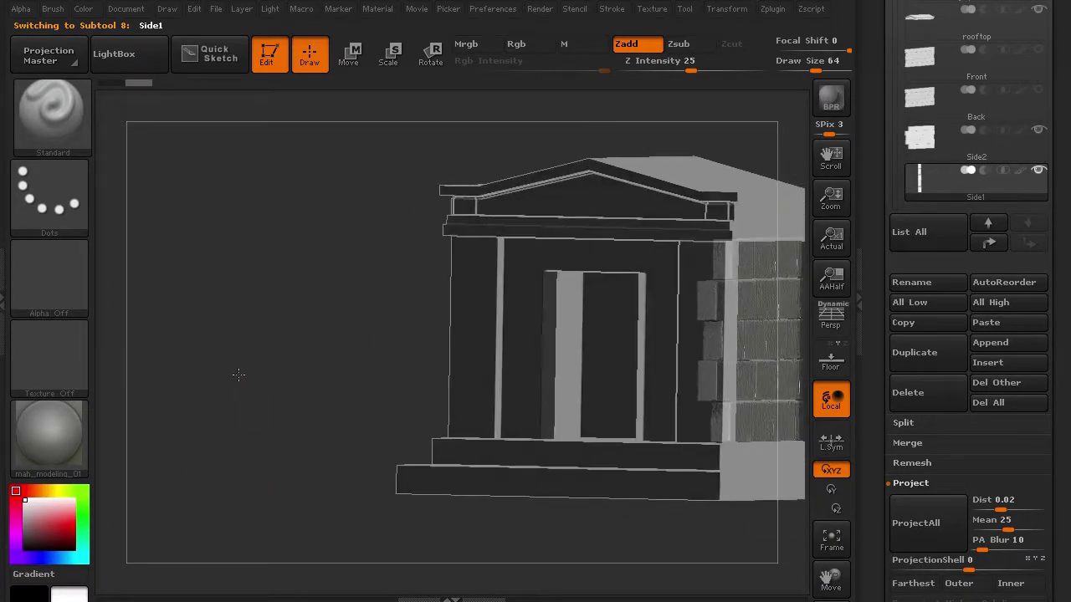
pyautogui.moveTo(1060, 81); pyautogui.dragTo(1061, 253)
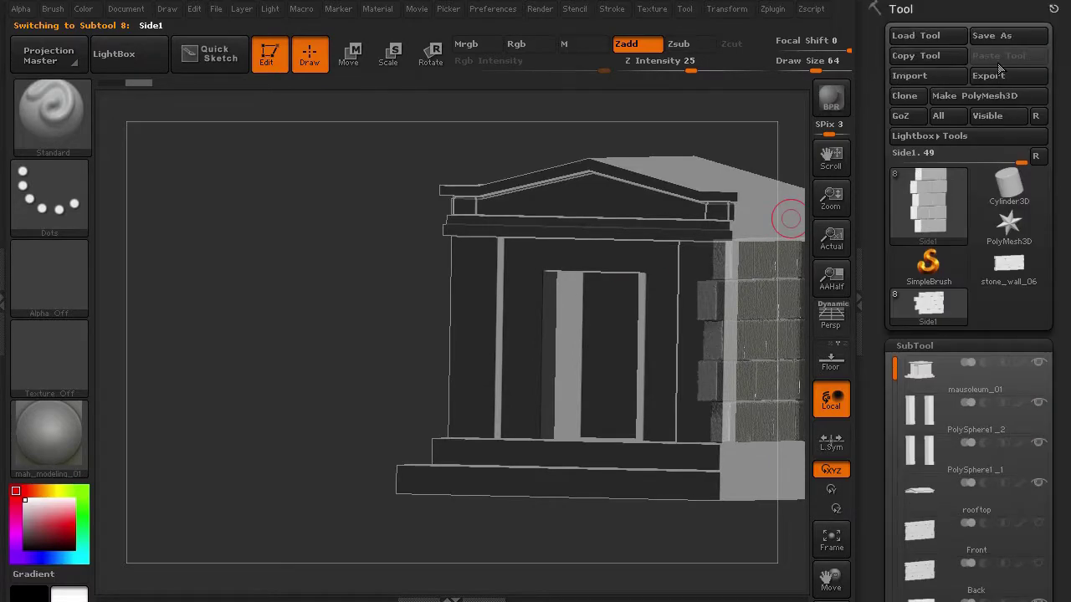
pyautogui.click(994, 34)
pyautogui.click(172, 287)
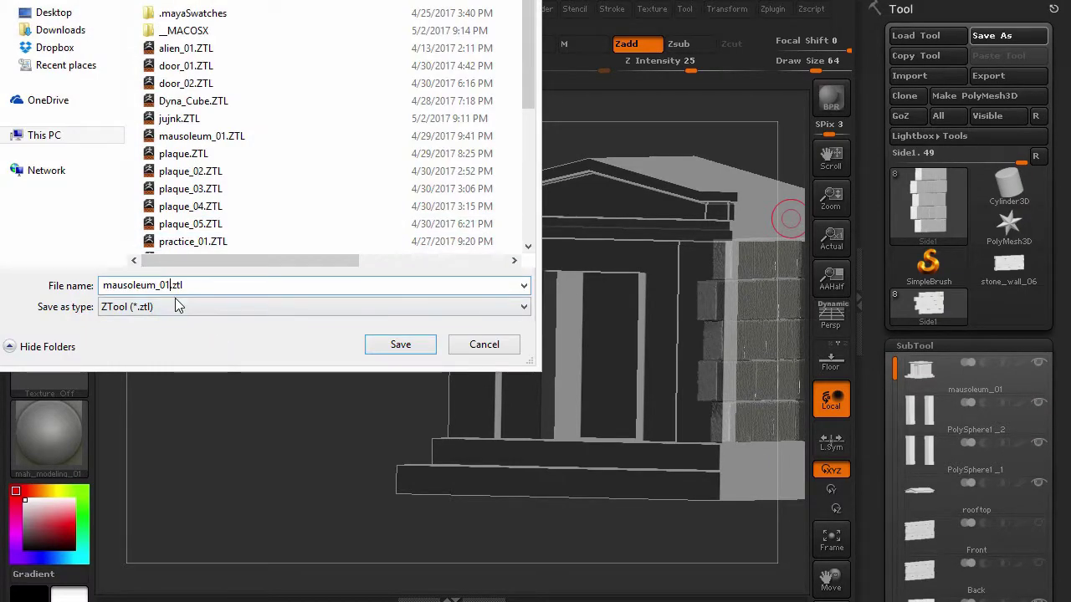
pyautogui.press('Return')
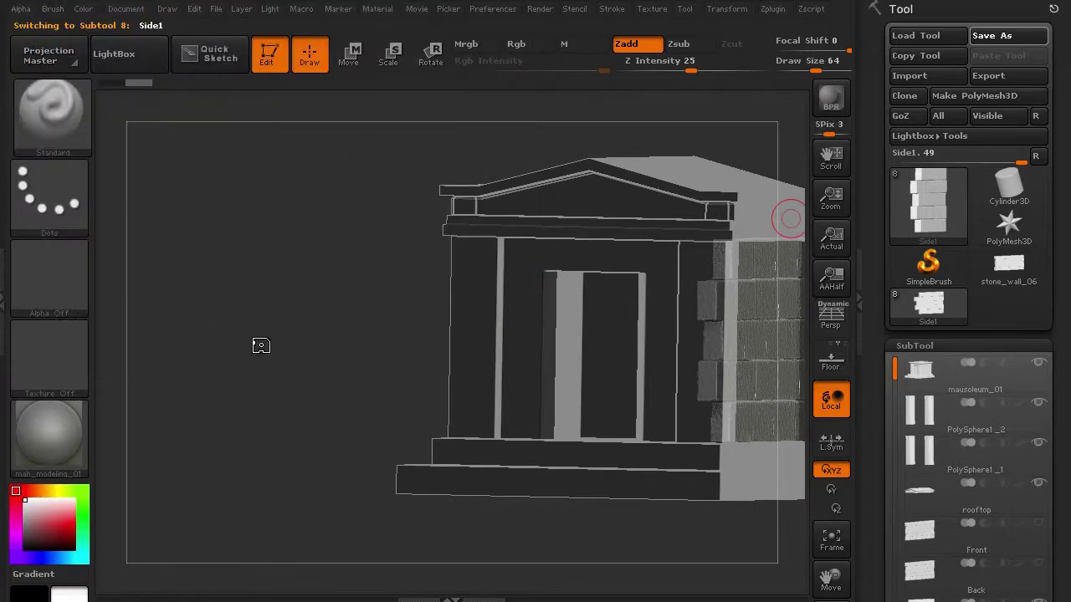
# Step: Select the Back wall subtool and rotate it 90 degrees in the top-down view so it runs across the mausoleum's width
pyautogui.moveTo(333, 353); pyautogui.dragTo(182, 354)
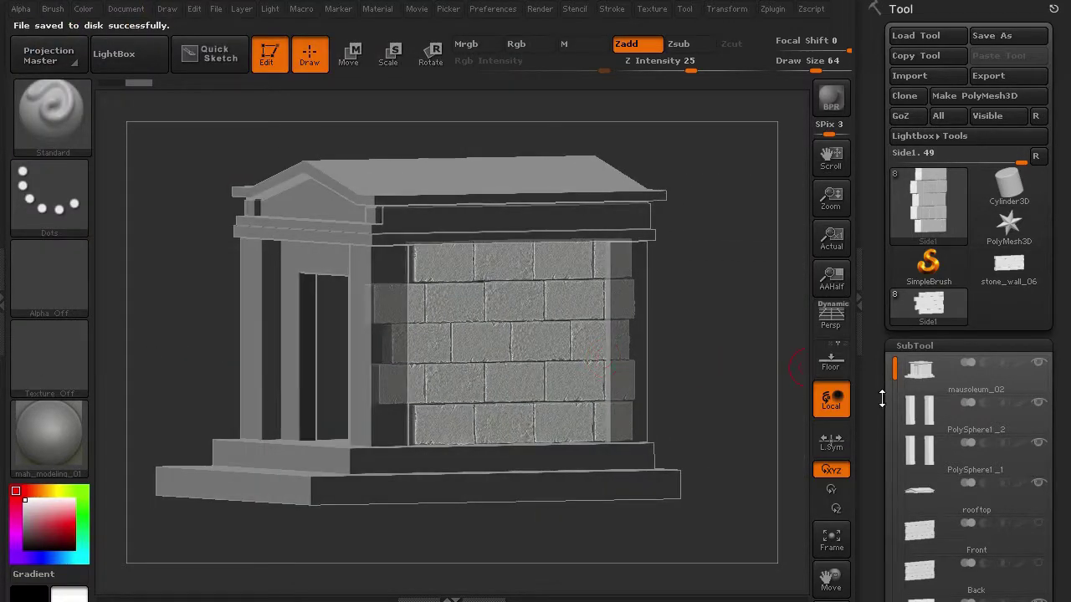
pyautogui.moveTo(882, 399); pyautogui.dragTo(876, 298)
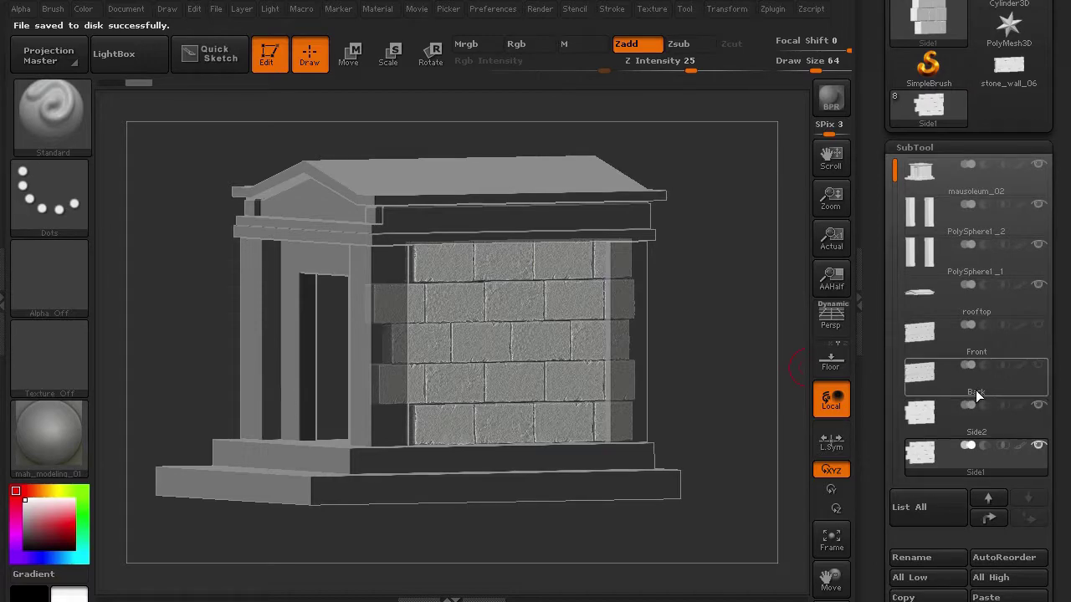
pyautogui.moveTo(716, 355)
pyautogui.mouseDown()
pyautogui.moveTo(703, 324)
pyautogui.moveTo(677, 454)
pyautogui.moveTo(676, 376)
pyautogui.moveTo(677, 399)
pyautogui.moveTo(639, 376)
pyautogui.moveTo(716, 279)
pyautogui.mouseUp()
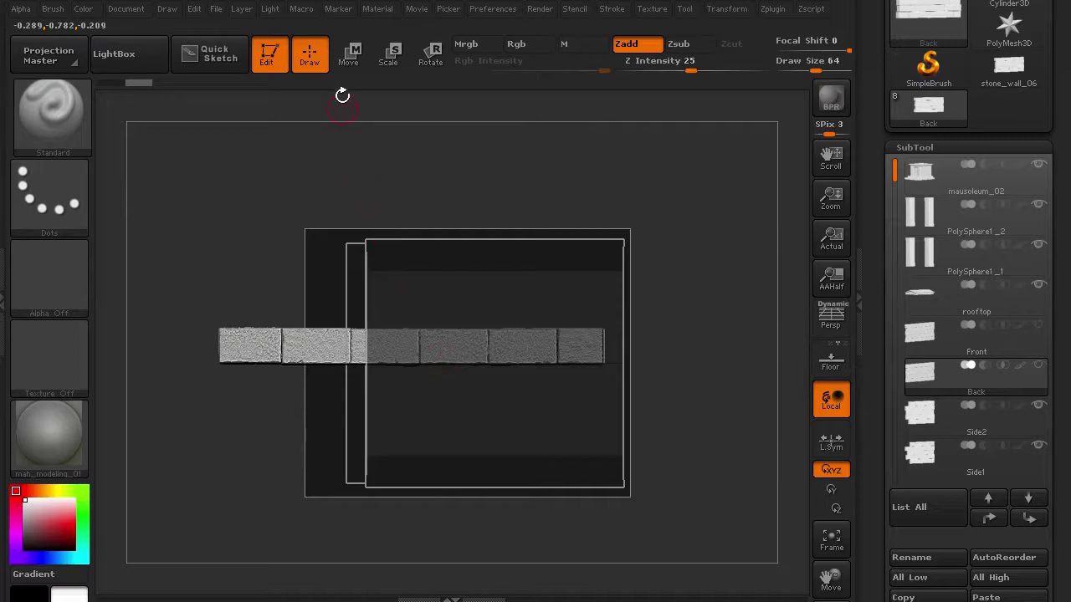
pyautogui.click(419, 60)
pyautogui.moveTo(433, 344)
pyautogui.keyDown('shift'); pyautogui.mouseDown()
pyautogui.moveTo(425, 204)
pyautogui.moveTo(311, 198)
pyautogui.moveTo(189, 235)
pyautogui.mouseUp(); pyautogui.keyUp('shift')
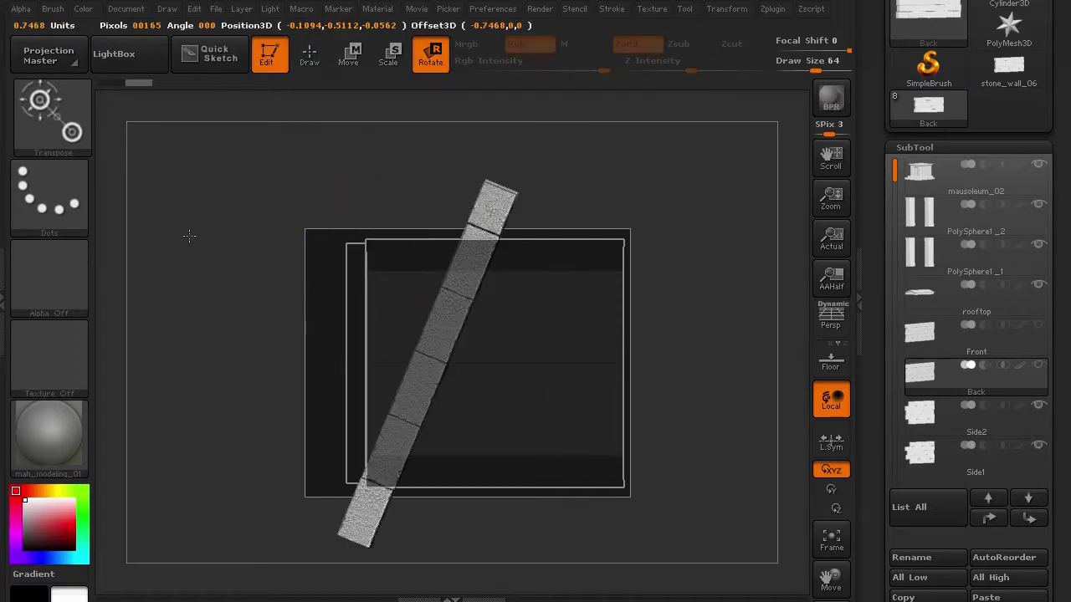
pyautogui.hotkey('ctrl', 'z')
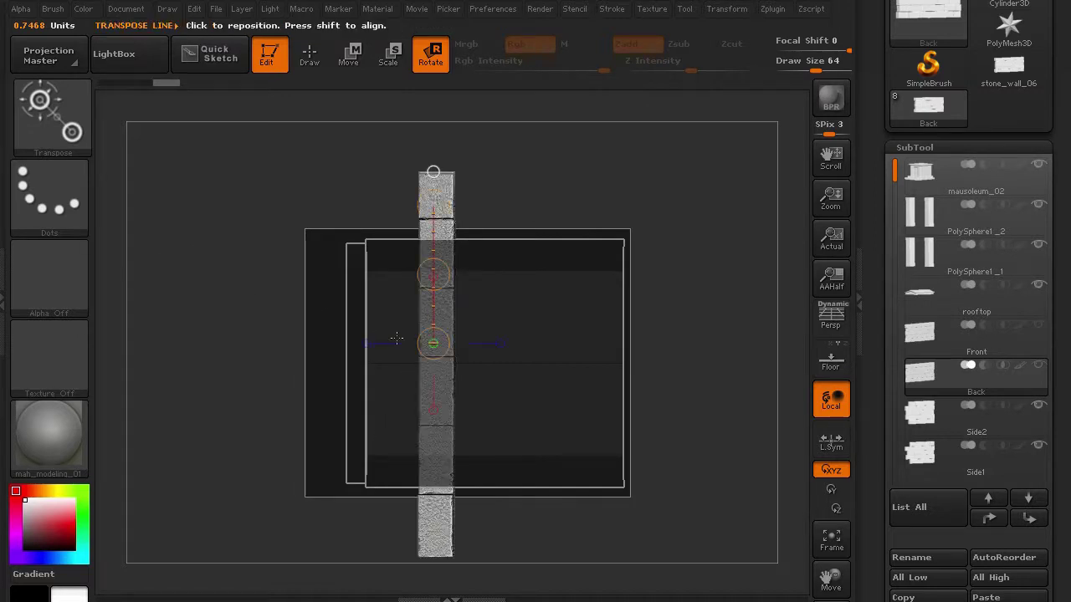
# Step: Move the Back wall straight to the rear end of the mausoleum
pyautogui.press('w')
pyautogui.moveTo(438, 383)
pyautogui.keyDown('shift'); pyautogui.mouseDown()
pyautogui.moveTo(283, 382)
pyautogui.moveTo(538, 387)
pyautogui.mouseUp(); pyautogui.keyUp('shift')
pyautogui.moveTo(279, 356); pyautogui.dragTo(185, 248)
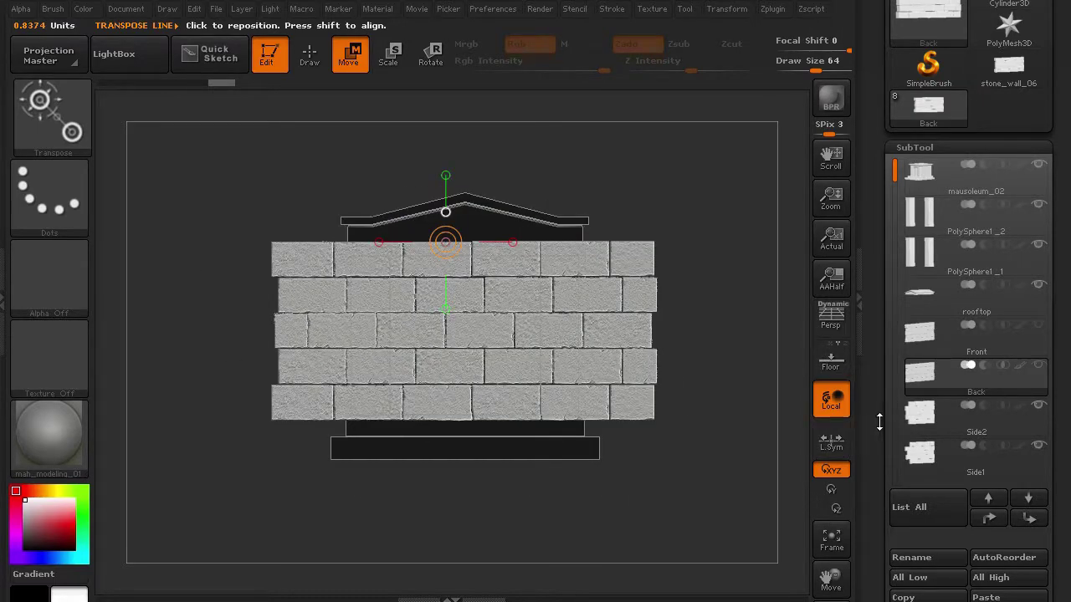
# Step: Shrink the Back wall with the Size deformation and stretch it vertically to fill the space between the base and the cornice
pyautogui.moveTo(879, 423); pyautogui.dragTo(873, 252)
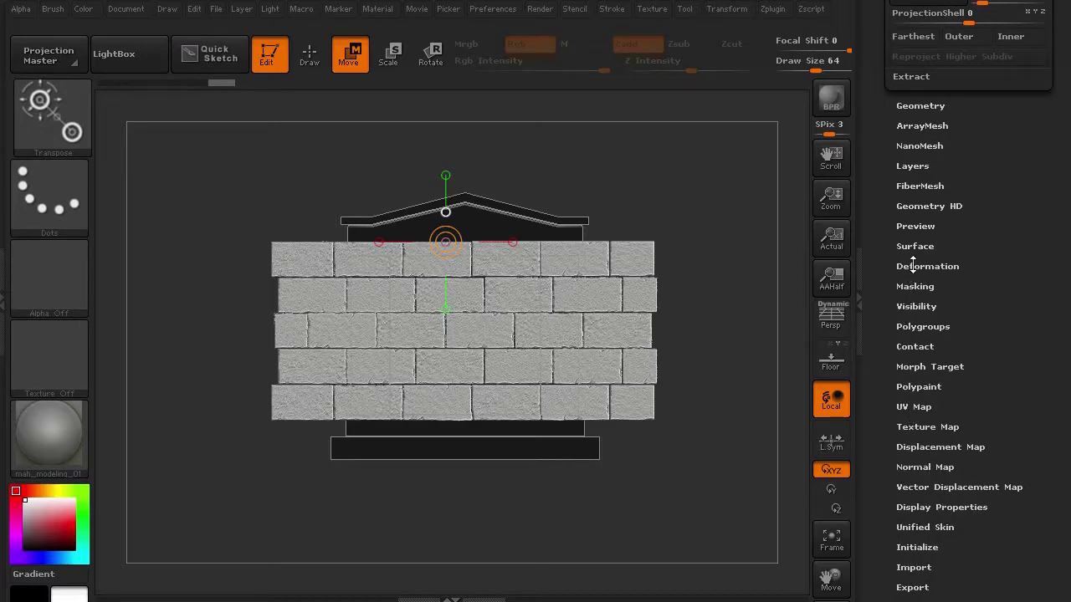
pyautogui.click(913, 266)
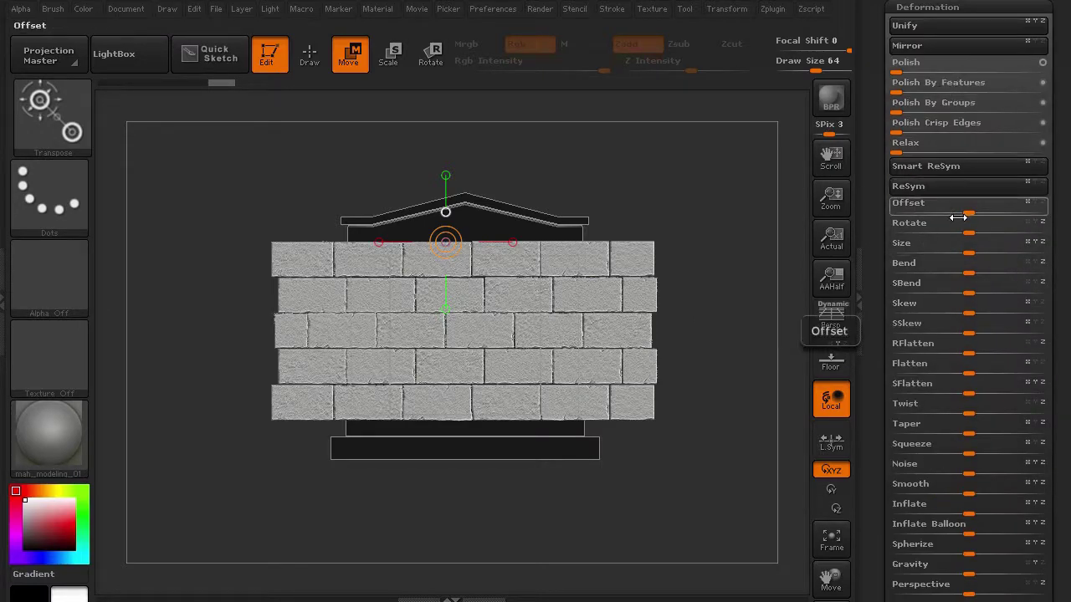
pyautogui.moveTo(957, 246); pyautogui.dragTo(925, 246)
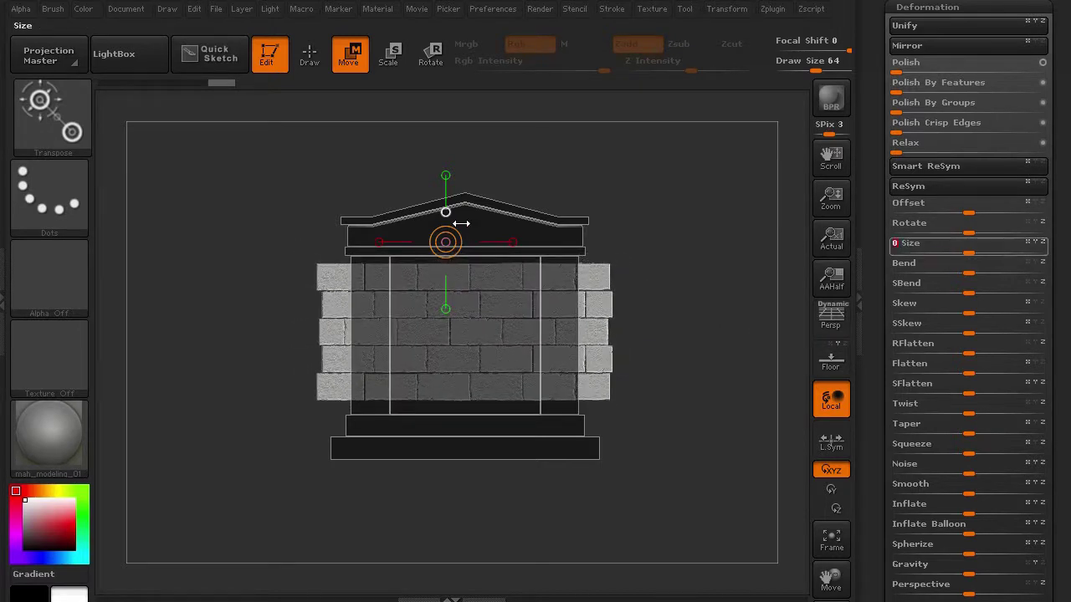
pyautogui.moveTo(280, 322)
pyautogui.keyDown('alt'); pyautogui.mouseDown()
pyautogui.moveTo(287, 296)
pyautogui.moveTo(287, 316)
pyautogui.mouseUp(); pyautogui.keyUp('alt')
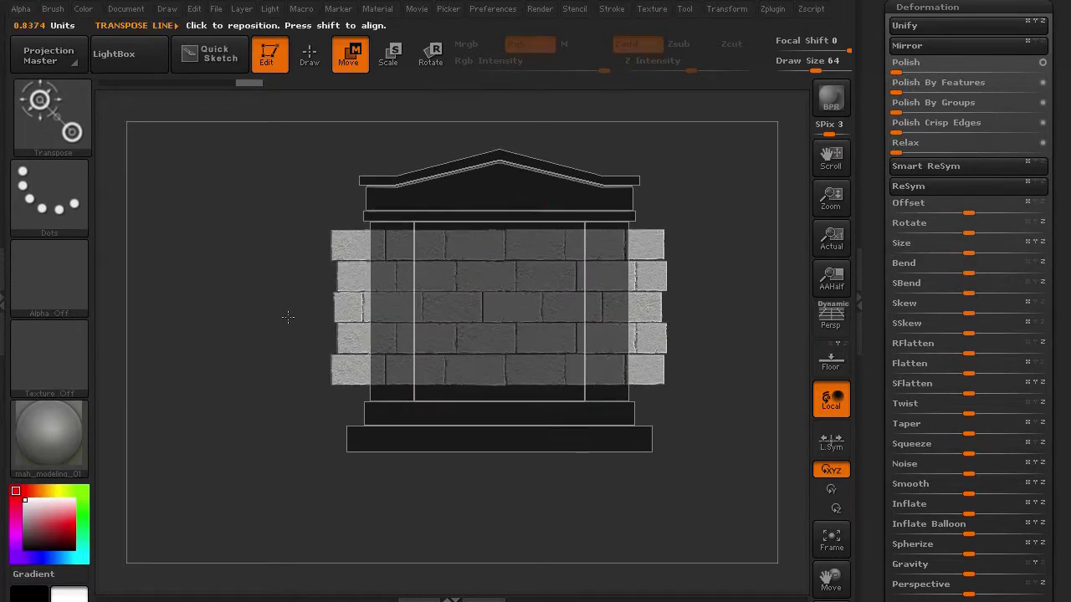
pyautogui.keyDown('shift'); pyautogui.moveTo(446, 323); pyautogui.dragTo(444, 144); pyautogui.keyUp('shift')
pyautogui.moveTo(446, 246); pyautogui.dragTo(449, 252)
# Step: Slide the Back wall sideways until one end of its brick rows sits just inside the outer edge of the corner column
pyautogui.keyDown('shift'); pyautogui.moveTo(628, 293); pyautogui.dragTo(221, 292); pyautogui.keyUp('shift')
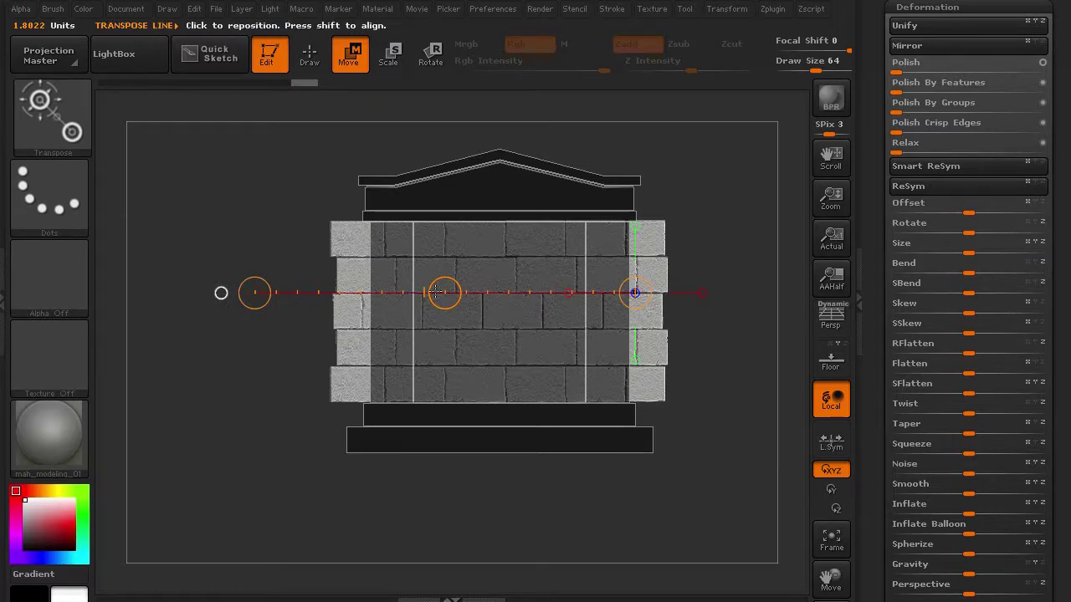
pyautogui.moveTo(442, 292); pyautogui.dragTo(365, 288)
pyautogui.press('q')
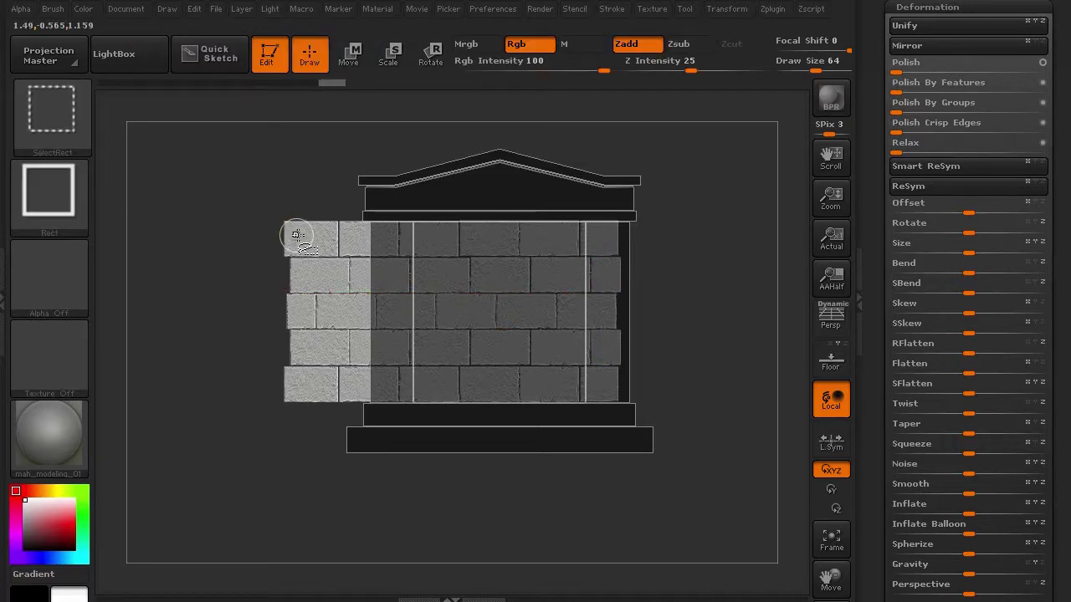
# Step: Hide the surplus end bricks of all five rows where the Back wall overhangs the mausoleum's other corner
pyautogui.keyDown('ctrl'); pyautogui.keyDown('shift'); pyautogui.moveTo(284, 222); pyautogui.dragTo(338, 257); pyautogui.keyUp('shift'); pyautogui.keyUp('ctrl')
pyautogui.keyDown('ctrl'); pyautogui.keyDown('shift'); pyautogui.moveTo(226, 290); pyautogui.dragTo(260, 316); pyautogui.keyUp('shift'); pyautogui.keyUp('ctrl')
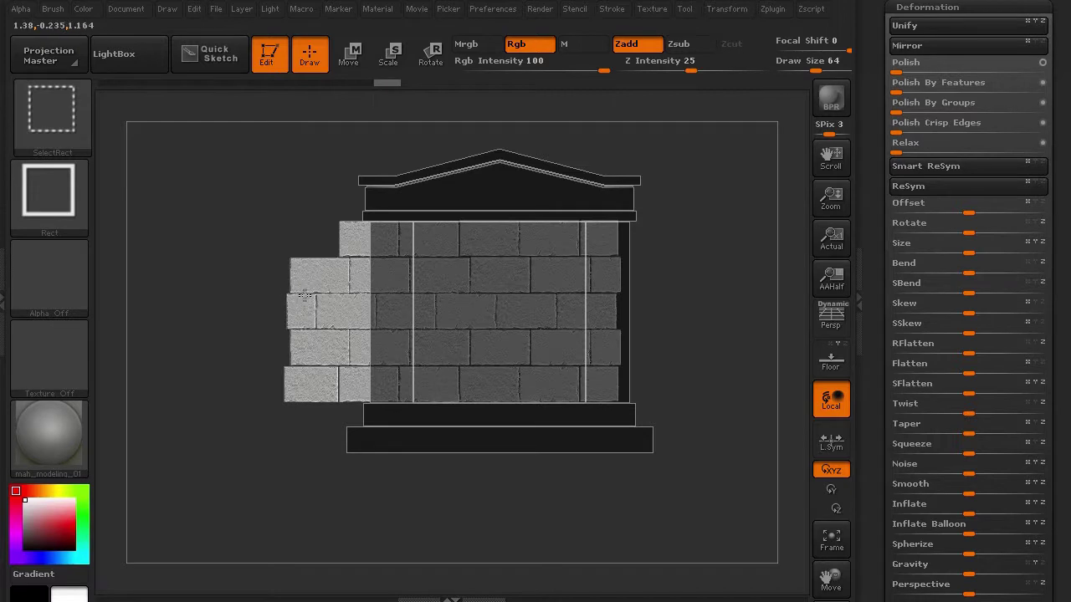
pyautogui.keyDown('ctrl'); pyautogui.keyDown('shift'); pyautogui.click(307, 353); pyautogui.keyUp('shift'); pyautogui.keyUp('ctrl')
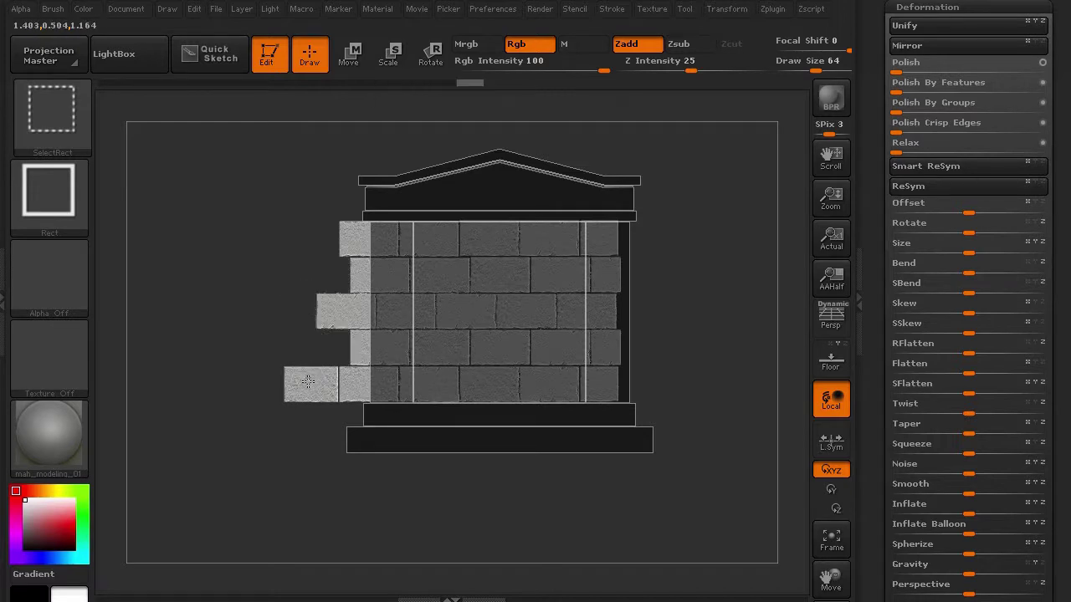
pyautogui.keyDown('ctrl'); pyautogui.keyDown('shift'); pyautogui.click(308, 383); pyautogui.keyUp('shift'); pyautogui.keyUp('ctrl')
pyautogui.keyDown('ctrl'); pyautogui.keyDown('shift'); pyautogui.click(349, 382); pyautogui.keyUp('shift'); pyautogui.keyUp('ctrl')
pyautogui.keyDown('ctrl'); pyautogui.keyDown('shift'); pyautogui.click(354, 331); pyautogui.keyUp('shift'); pyautogui.keyUp('ctrl')
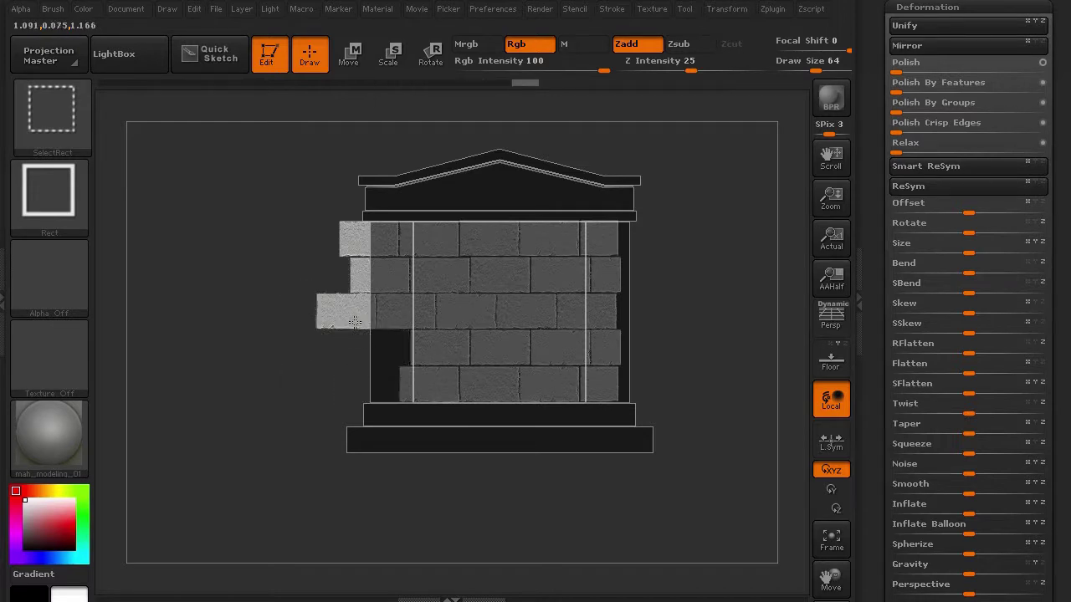
pyautogui.keyDown('ctrl'); pyautogui.keyDown('shift'); pyautogui.click(354, 318); pyautogui.keyUp('shift'); pyautogui.keyUp('ctrl')
pyautogui.keyDown('ctrl'); pyautogui.keyDown('shift'); pyautogui.click(381, 317); pyautogui.keyUp('shift'); pyautogui.keyUp('ctrl')
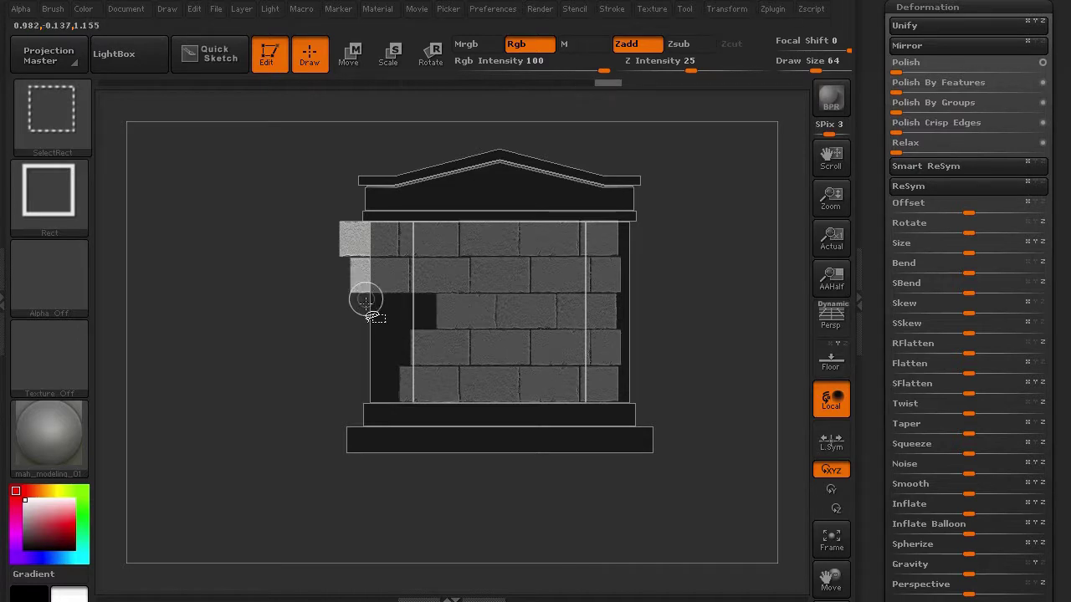
pyautogui.keyDown('ctrl'); pyautogui.keyDown('shift'); pyautogui.click(354, 277); pyautogui.keyUp('shift'); pyautogui.keyUp('ctrl')
pyautogui.keyDown('ctrl'); pyautogui.keyDown('shift'); pyautogui.click(351, 239); pyautogui.keyUp('shift'); pyautogui.keyUp('ctrl')
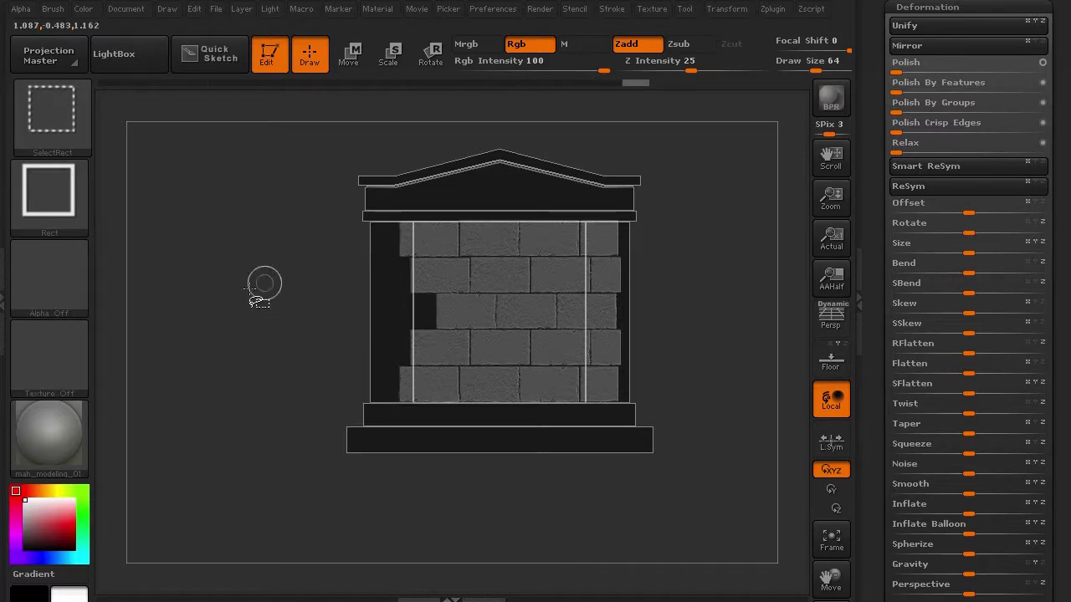
# Step: Bring the middle row's end brick back into view and delete the remaining hidden bricks from the Back wall with Del Hidden
pyautogui.keyDown('ctrl'); pyautogui.keyDown('shift'); pyautogui.click(227, 311); pyautogui.keyUp('shift'); pyautogui.keyUp('ctrl')
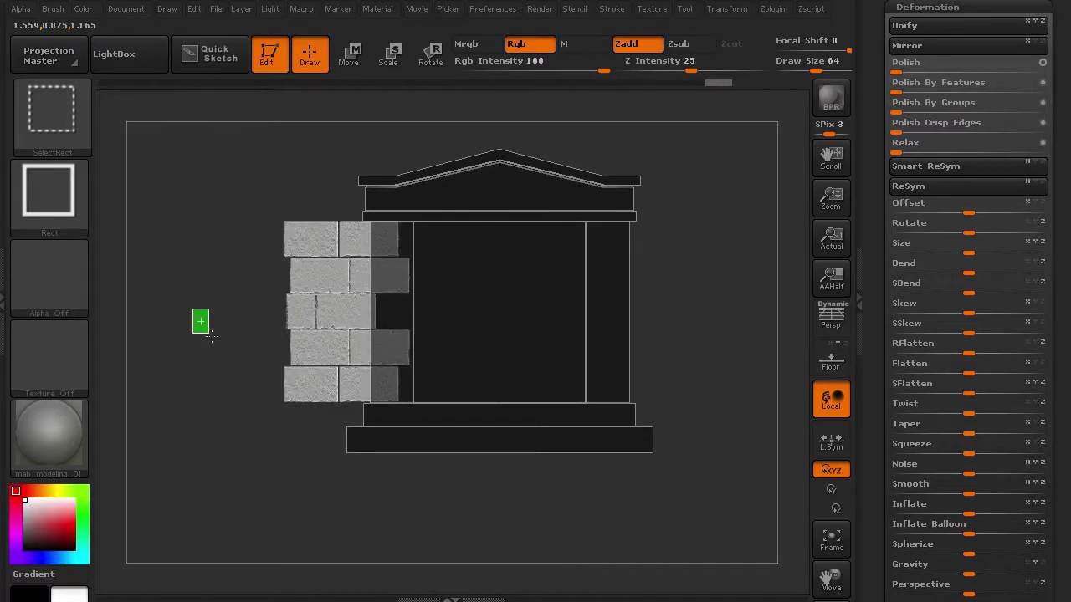
pyautogui.keyDown('ctrl'); pyautogui.keyDown('shift'); pyautogui.click(213, 335); pyautogui.keyUp('shift'); pyautogui.keyUp('ctrl')
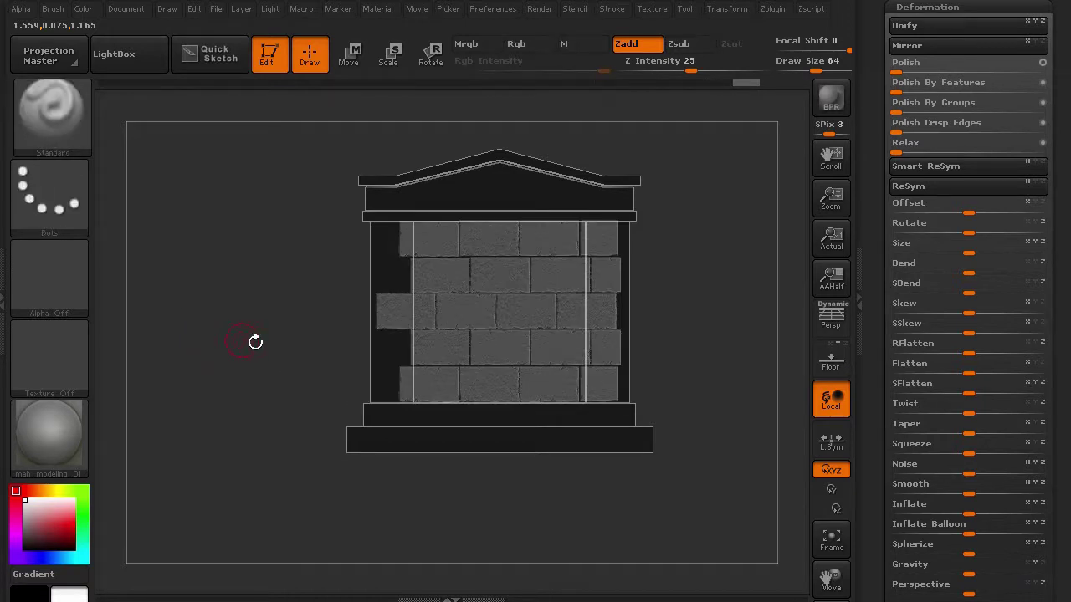
pyautogui.scroll(10, 869, 211)
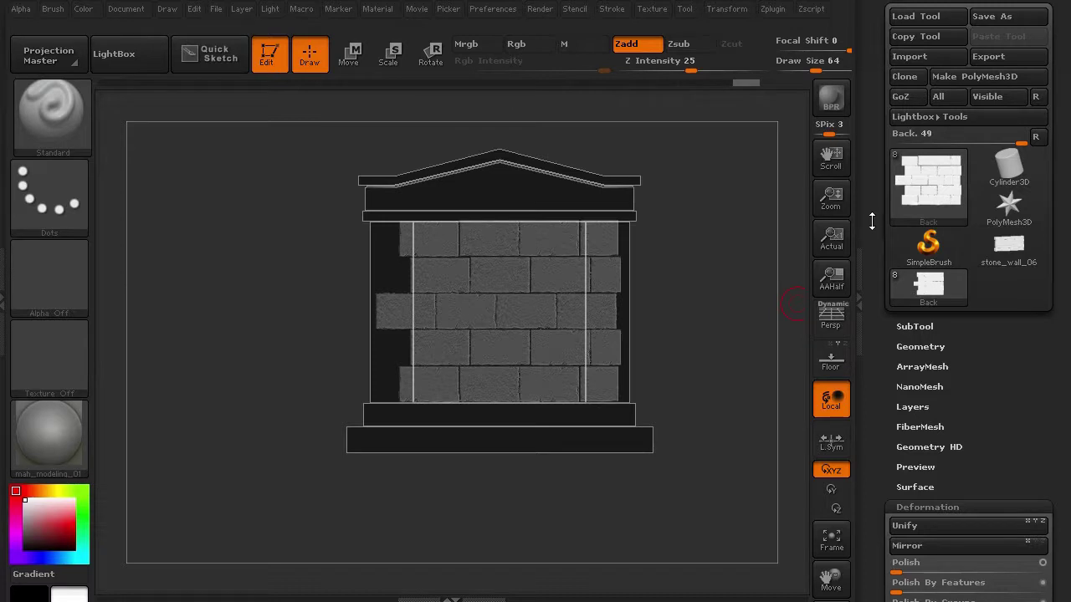
pyautogui.scroll(2, 872, 265)
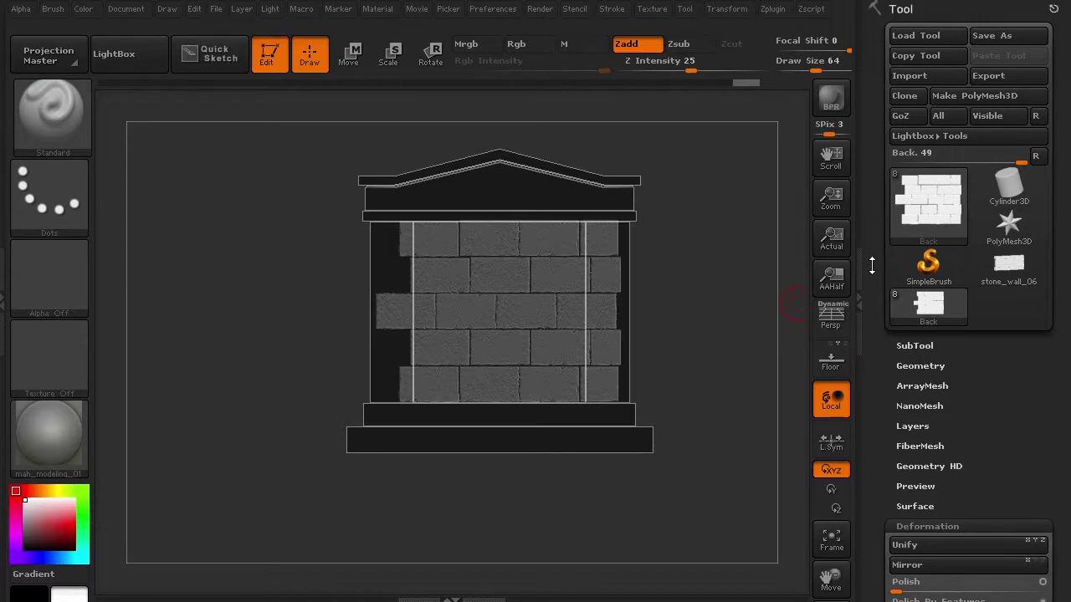
pyautogui.click(904, 366)
pyautogui.scroll(-5, 892, 357)
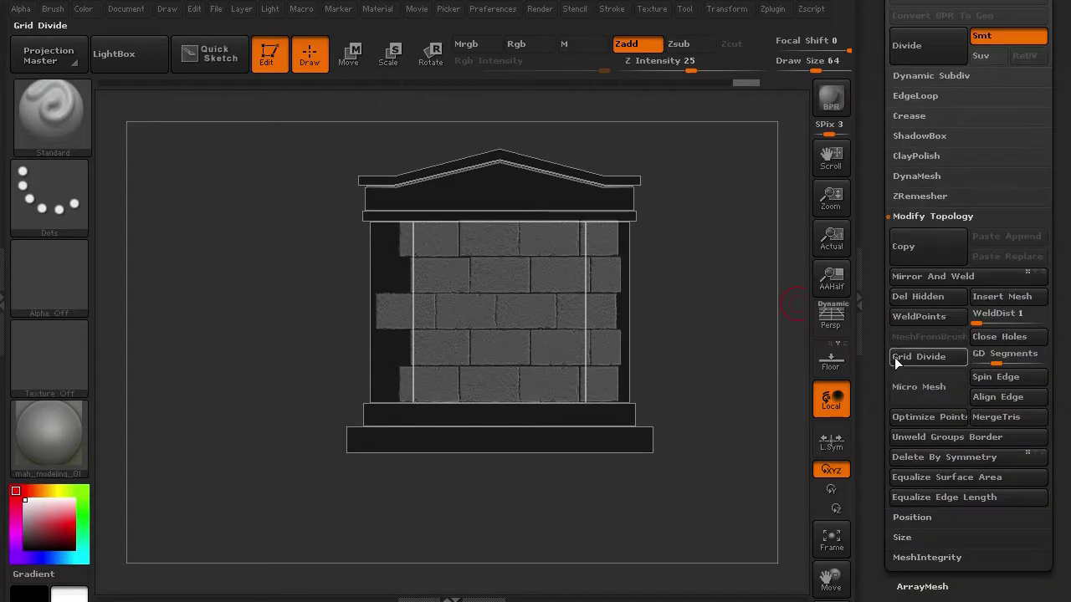
pyautogui.click(911, 301)
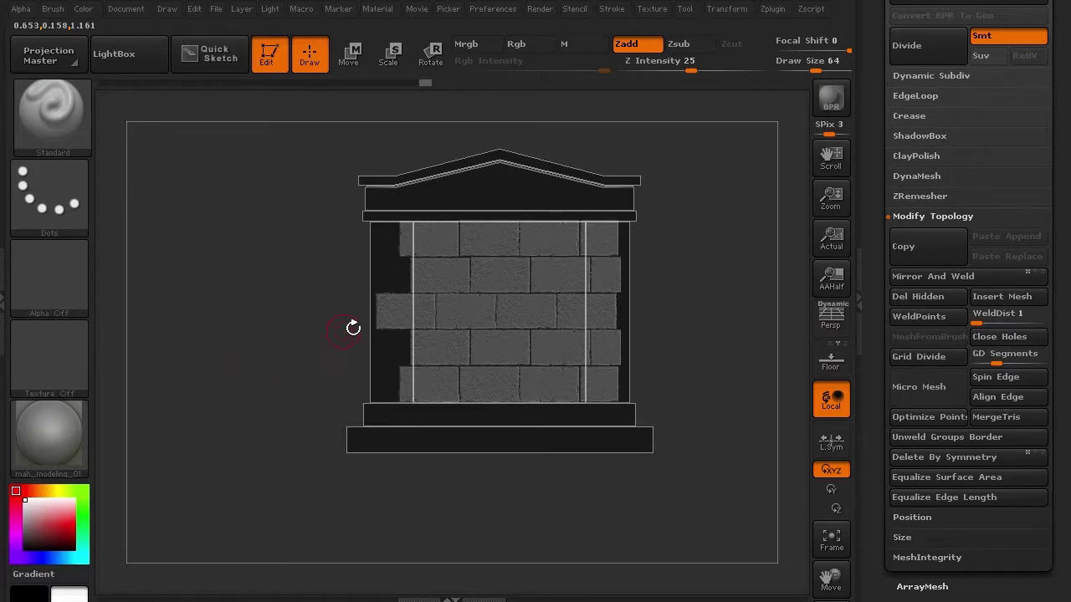
# Step: Isolate the middle row's end brick, mask its inner part and move its outer edge inward to shorten the brick
pyautogui.keyDown('ctrl'); pyautogui.keyDown('shift'); pyautogui.click(395, 316); pyautogui.keyUp('shift'); pyautogui.keyUp('ctrl')
pyautogui.keyDown('ctrl'); pyautogui.moveTo(326, 260); pyautogui.dragTo(471, 352); pyautogui.keyUp('ctrl')
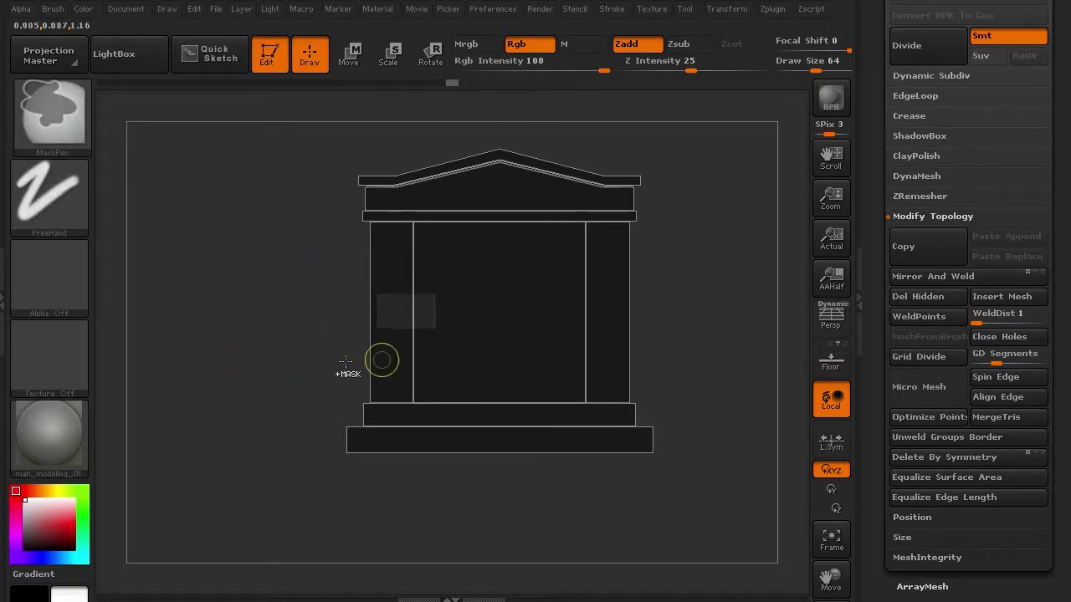
pyautogui.keyDown('ctrl'); pyautogui.moveTo(301, 367); pyautogui.dragTo(314, 381); pyautogui.keyUp('ctrl')
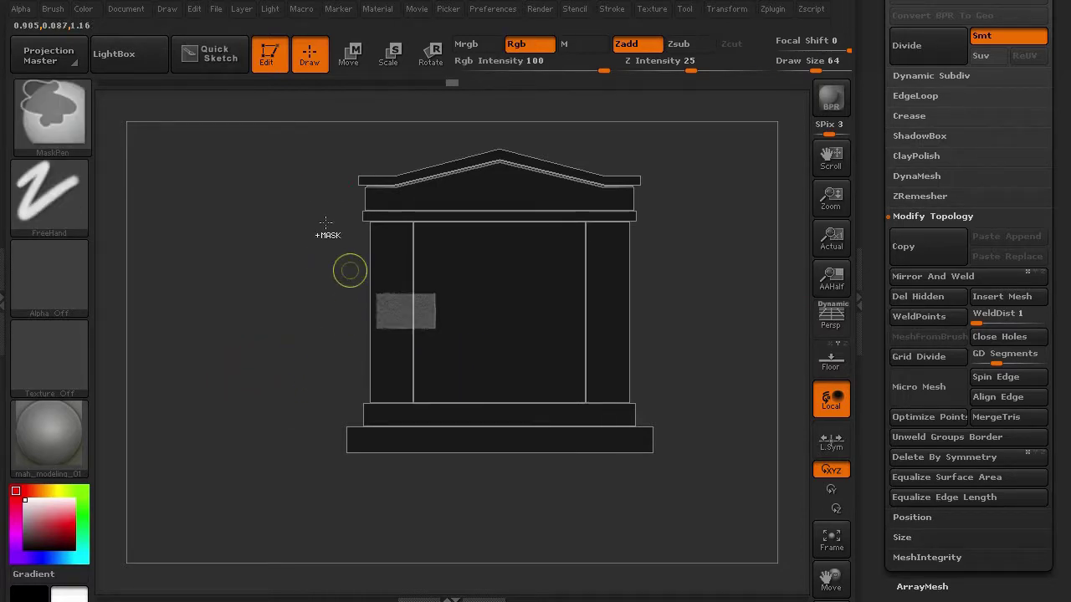
pyautogui.click(348, 60)
pyautogui.moveTo(436, 327); pyautogui.dragTo(429, 327)
pyautogui.click(295, 331)
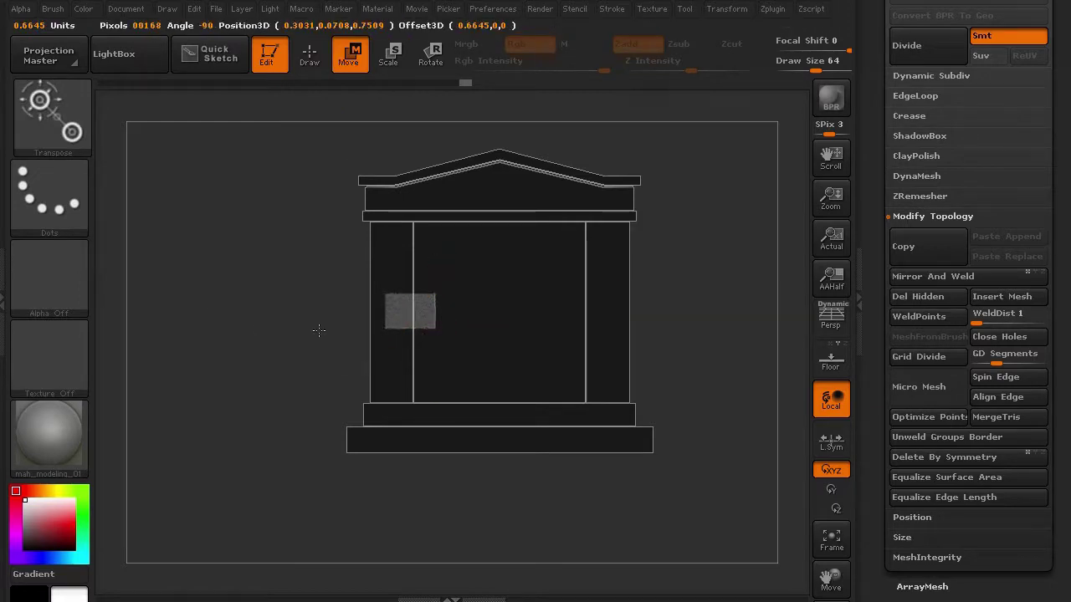
pyautogui.click(328, 330)
pyautogui.click(309, 54)
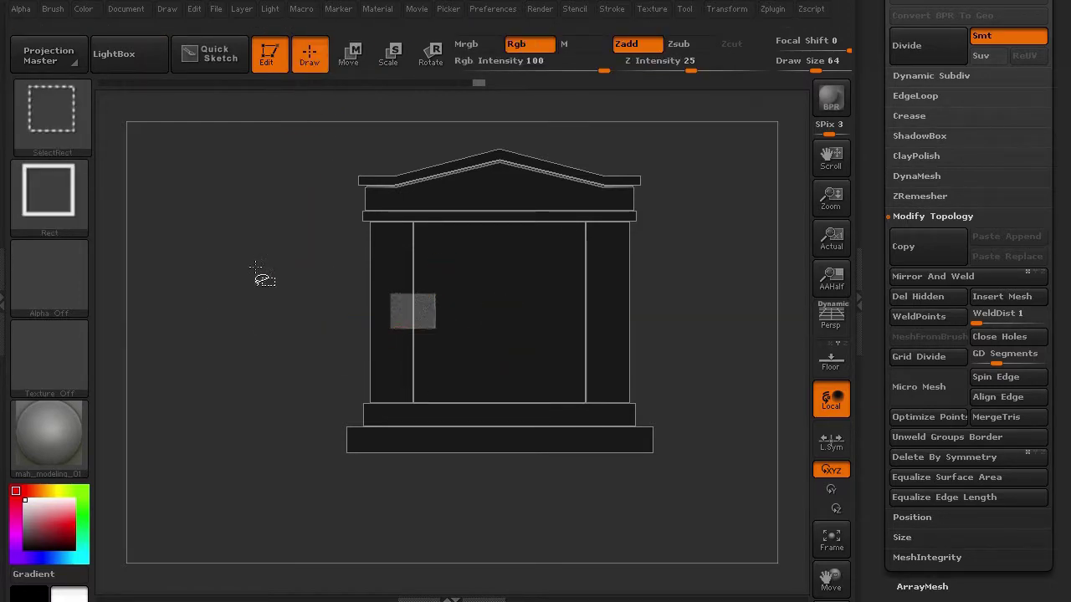
# Step: Unhide the whole Back wall and move it outward in depth so it sits between the rear corner columns
pyautogui.moveTo(199, 344)
pyautogui.mouseDown()
pyautogui.moveTo(243, 339)
pyautogui.moveTo(159, 306)
pyautogui.mouseUp()
pyautogui.press('w')
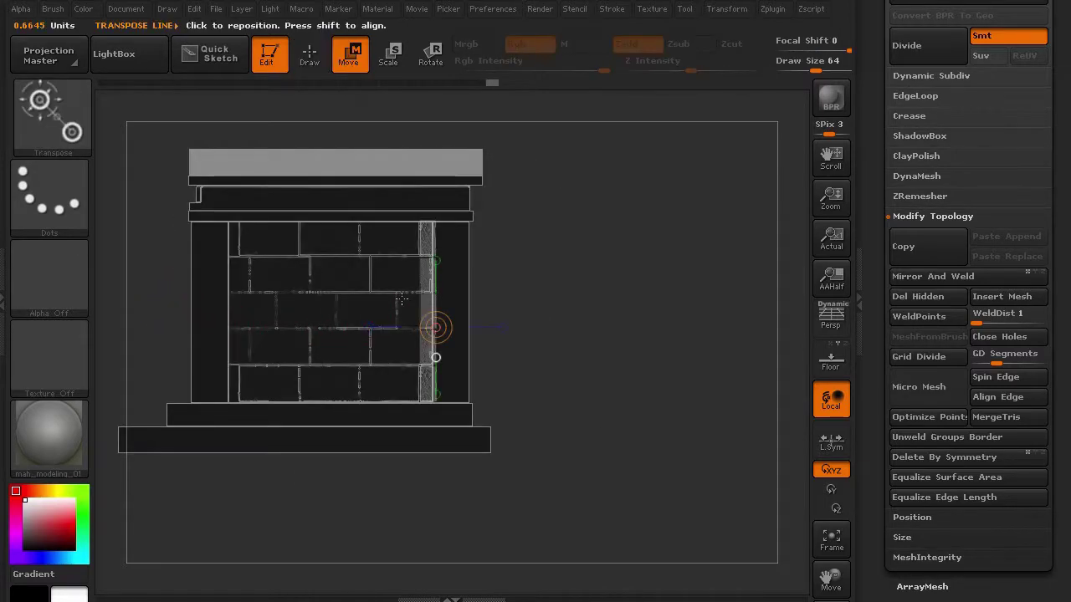
pyautogui.moveTo(425, 287); pyautogui.dragTo(617, 285)
pyautogui.moveTo(521, 285); pyautogui.dragTo(542, 287)
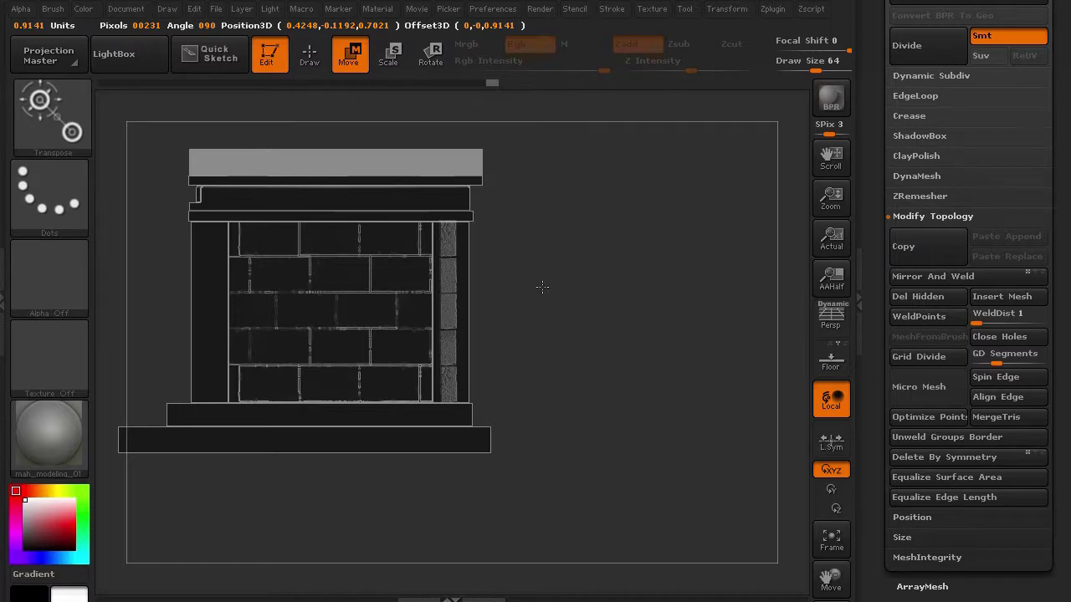
pyautogui.moveTo(577, 343)
pyautogui.mouseDown()
pyautogui.moveTo(609, 358)
pyautogui.moveTo(583, 346)
pyautogui.mouseUp()
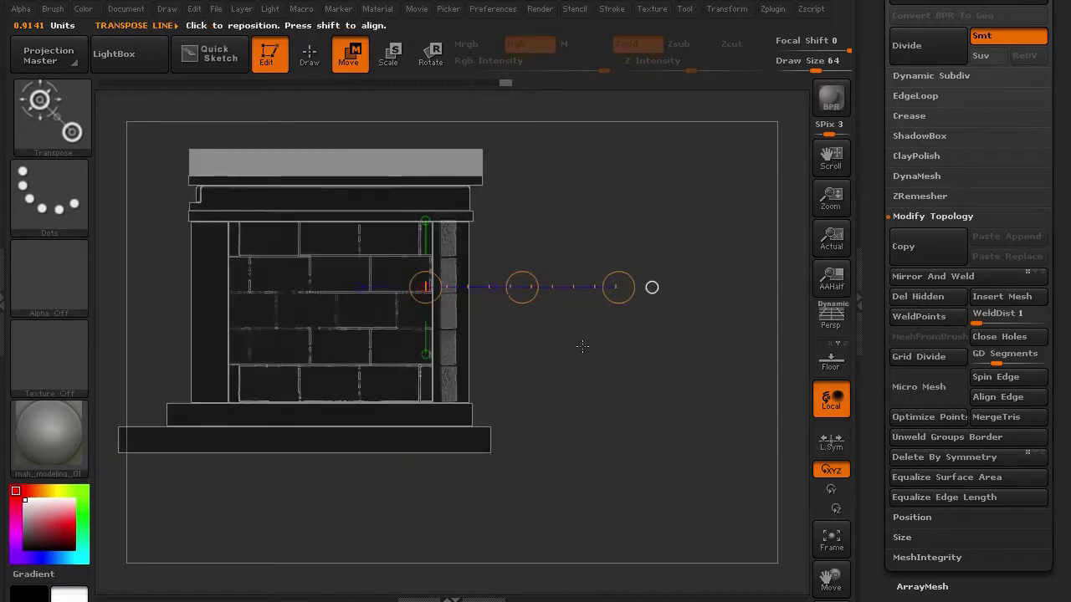
pyautogui.moveTo(531, 290); pyautogui.dragTo(334, 121)
# Step: Turn on perspective and examine the fitted brick walls from around the mausoleum
pyautogui.click(309, 55)
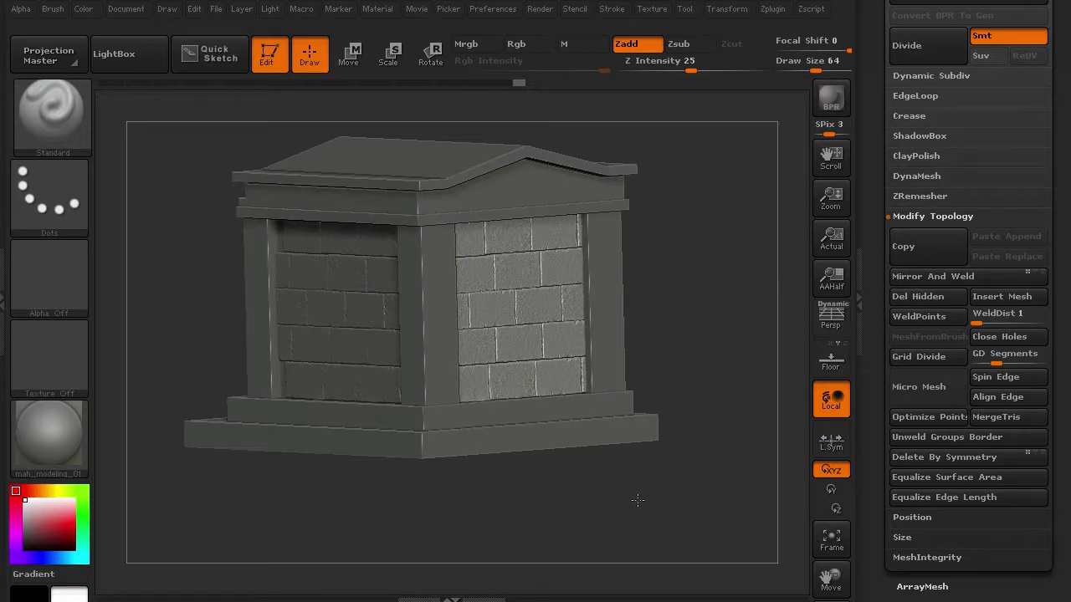
pyautogui.moveTo(638, 500); pyautogui.dragTo(703, 498)
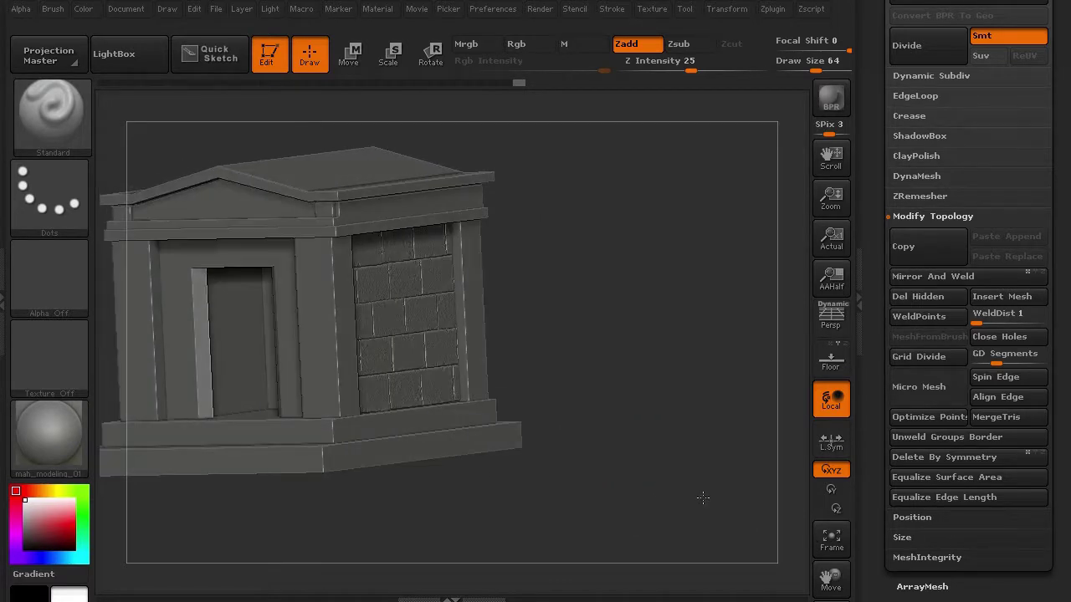
pyautogui.press('p')
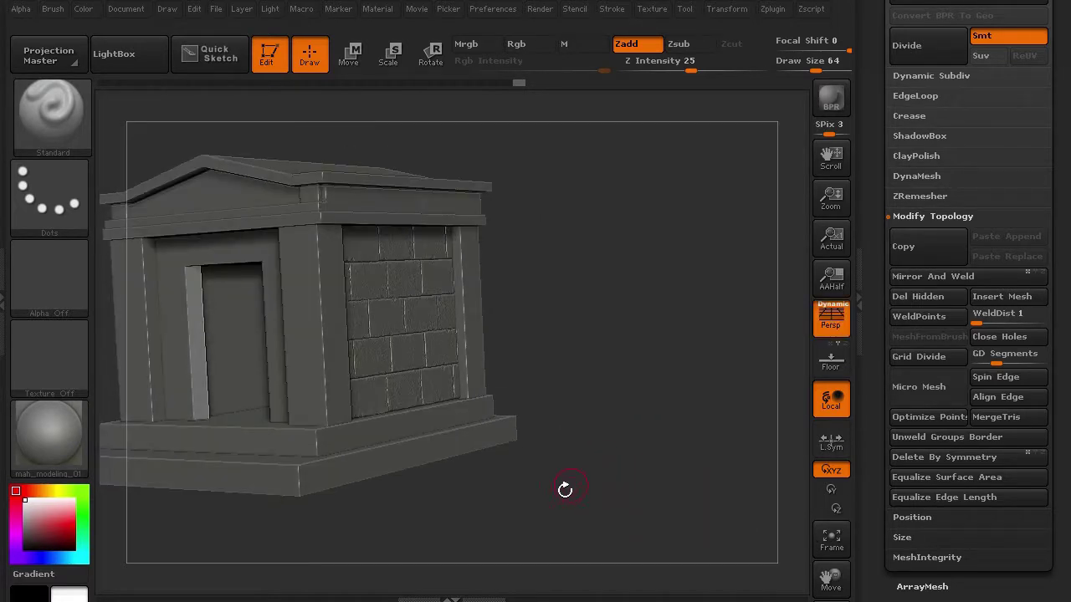
pyautogui.moveTo(561, 492); pyautogui.dragTo(795, 255)
pyautogui.scroll(10, 1054, 110)
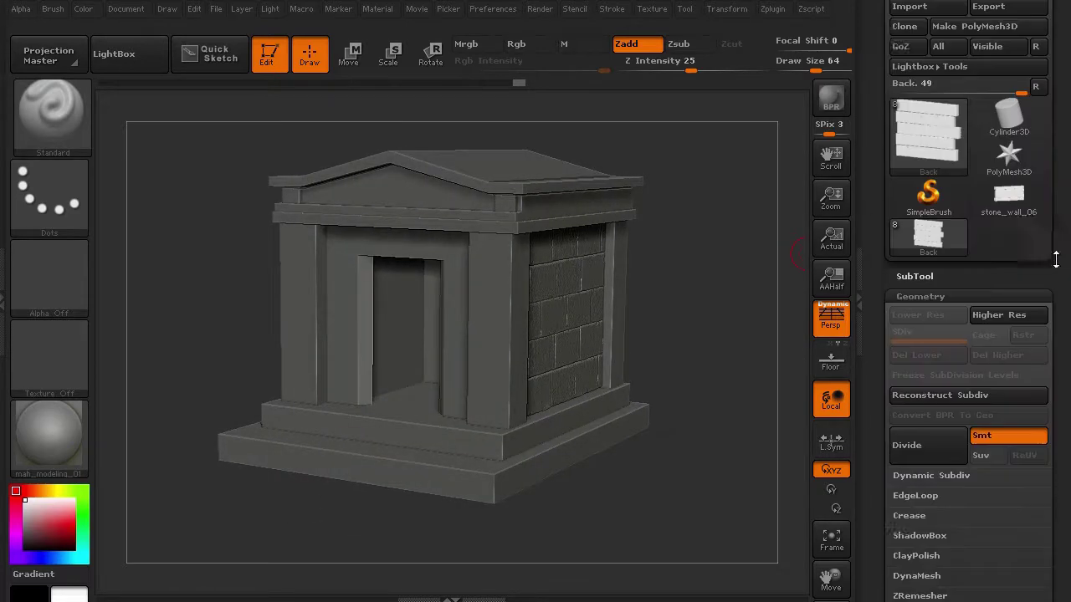
pyautogui.click(1008, 35)
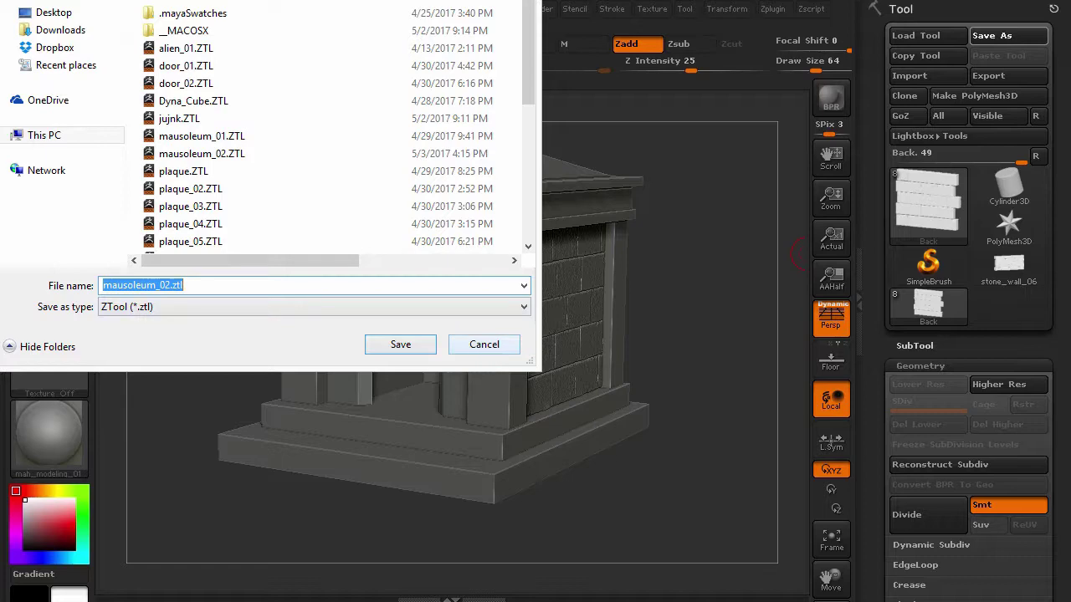
pyautogui.click(484, 344)
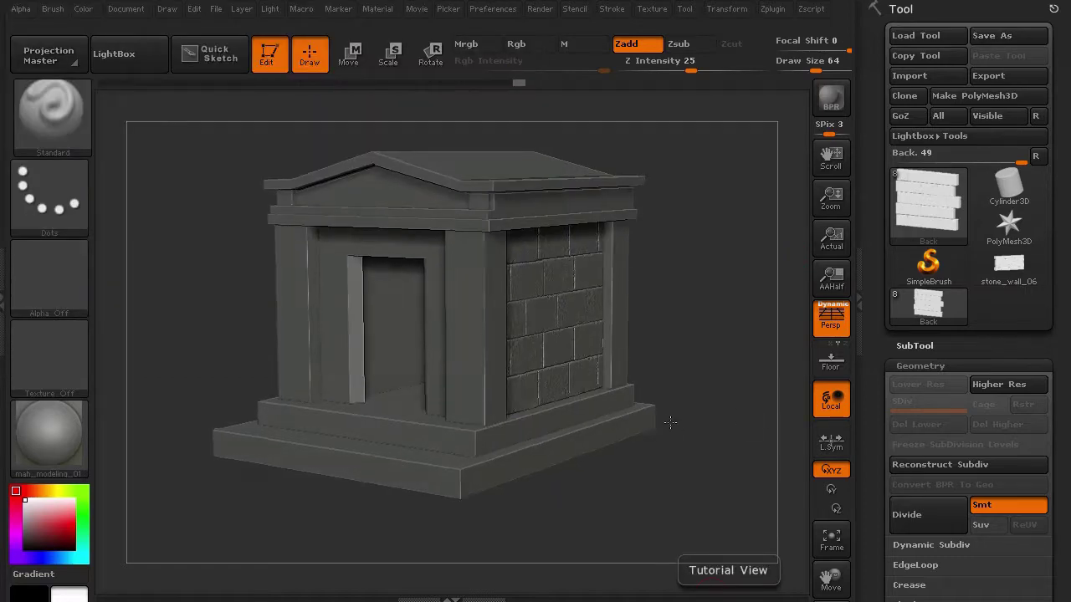
# Step: Make the Front subtool active and view it from directly above with perspective off
pyautogui.moveTo(670, 425); pyautogui.dragTo(928, 335)
pyautogui.click(924, 346)
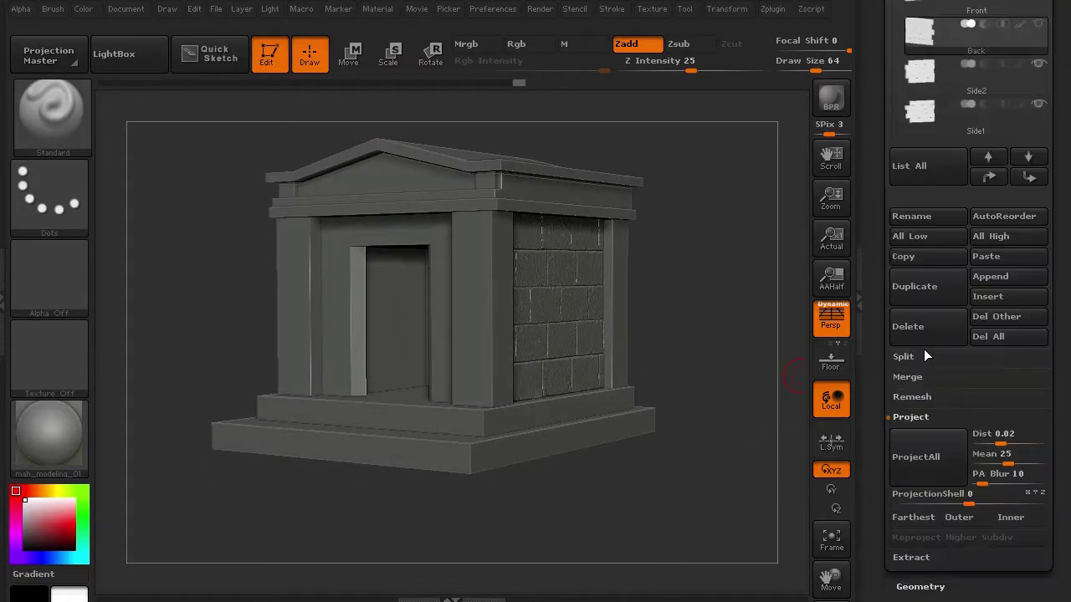
pyautogui.scroll(5, 873, 217)
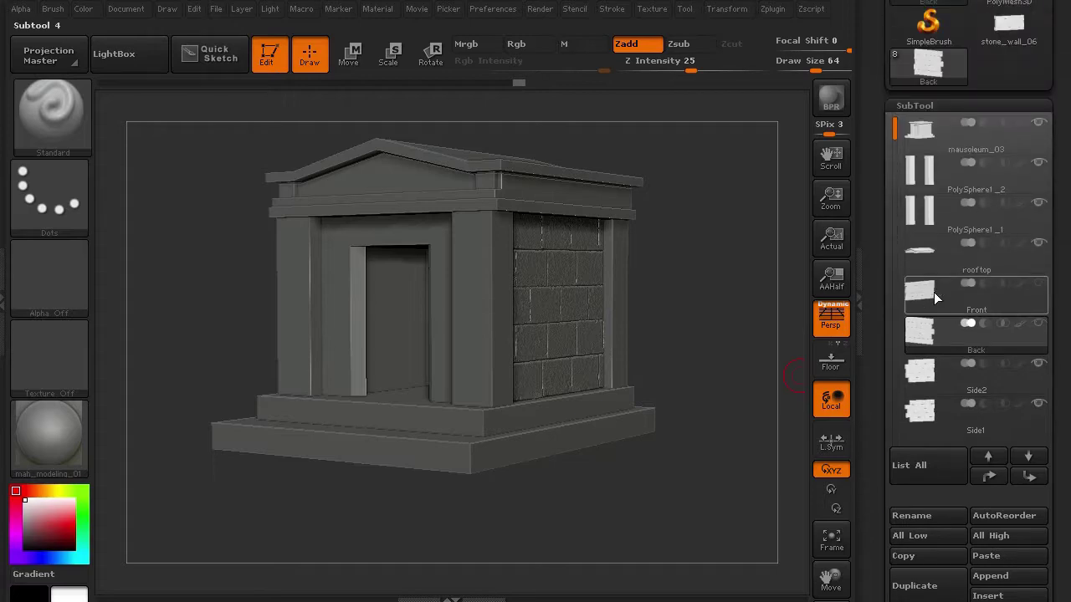
pyautogui.click(972, 299)
pyautogui.moveTo(617, 490); pyautogui.dragTo(356, 533)
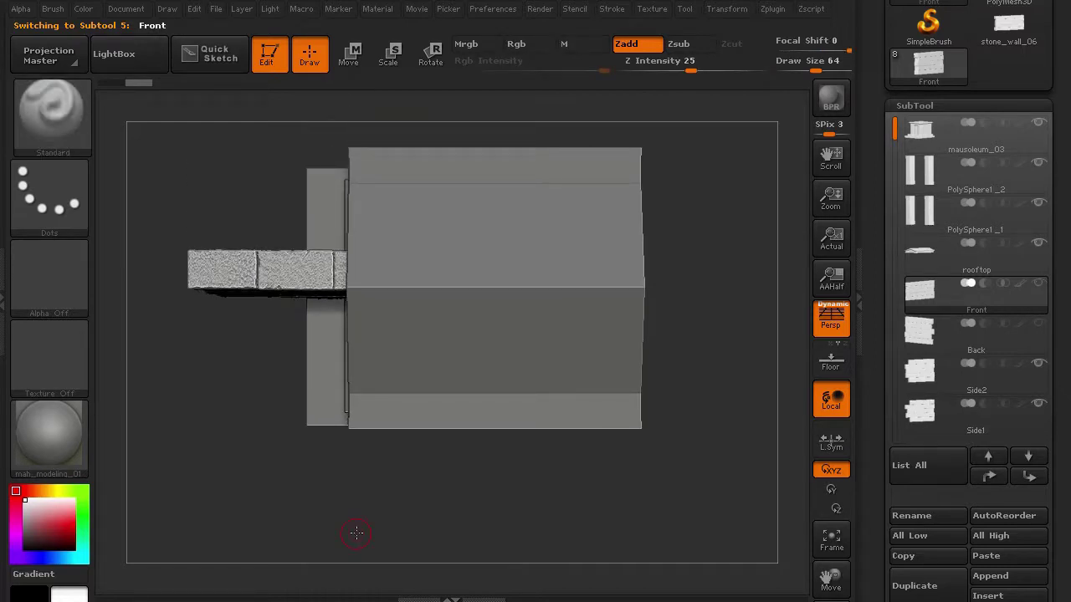
pyautogui.press('p')
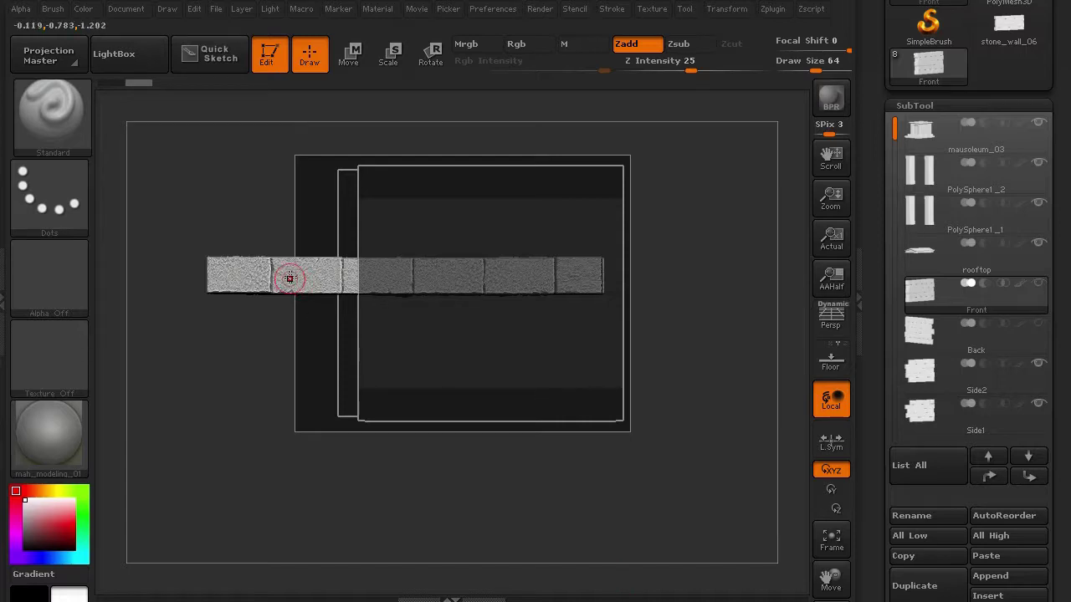
# Step: Rotate the Front wall 90 degrees in the top view so it runs parallel to the mausoleum's front face
pyautogui.press('w')
pyautogui.moveTo(289, 278); pyautogui.dragTo(295, 351)
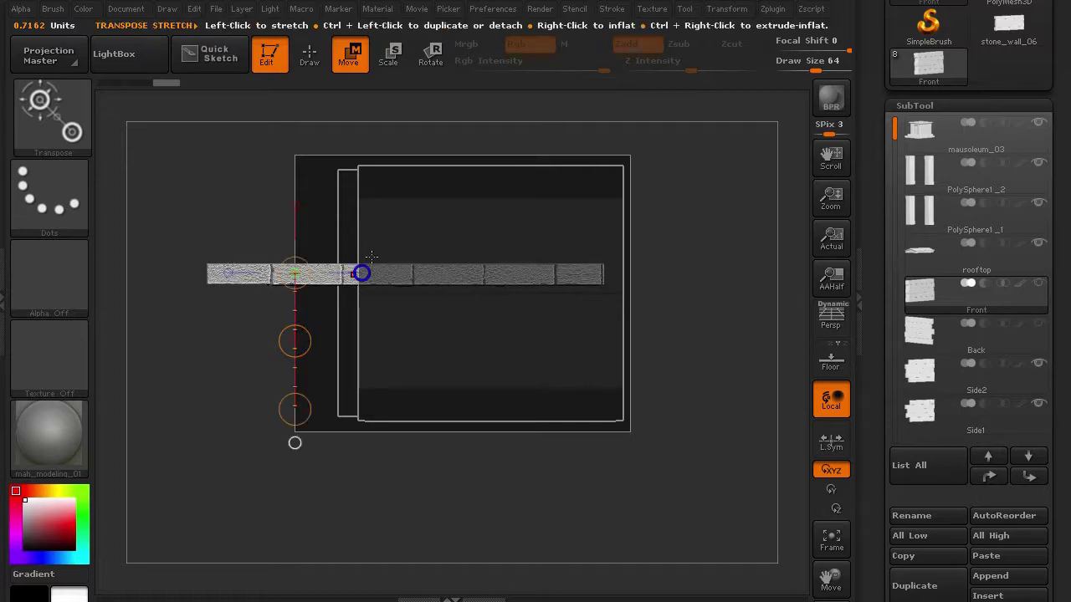
pyautogui.press('r')
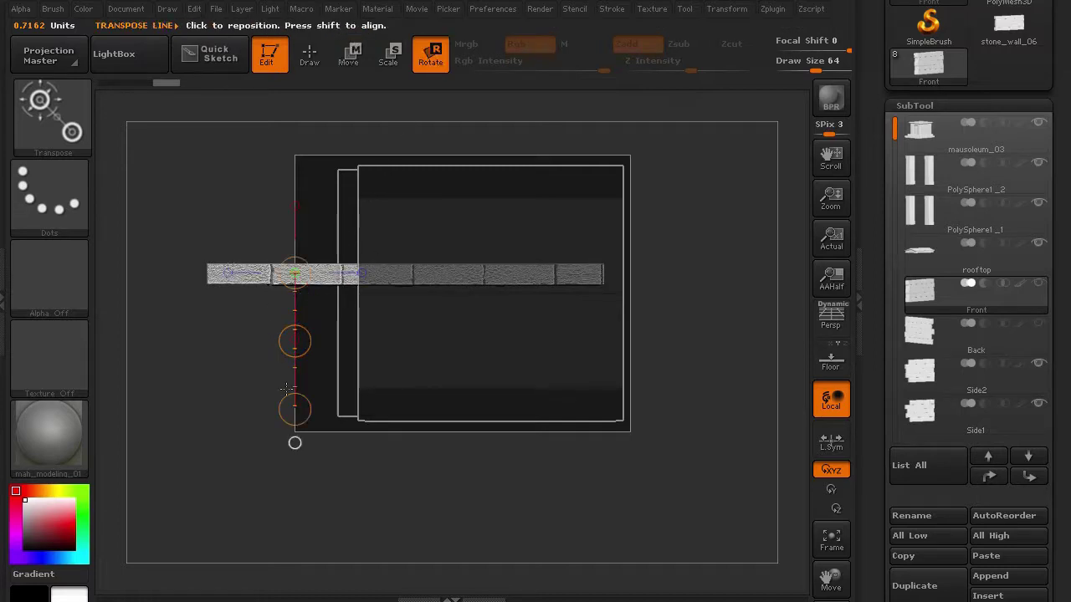
pyautogui.moveTo(295, 409); pyautogui.dragTo(531, 404)
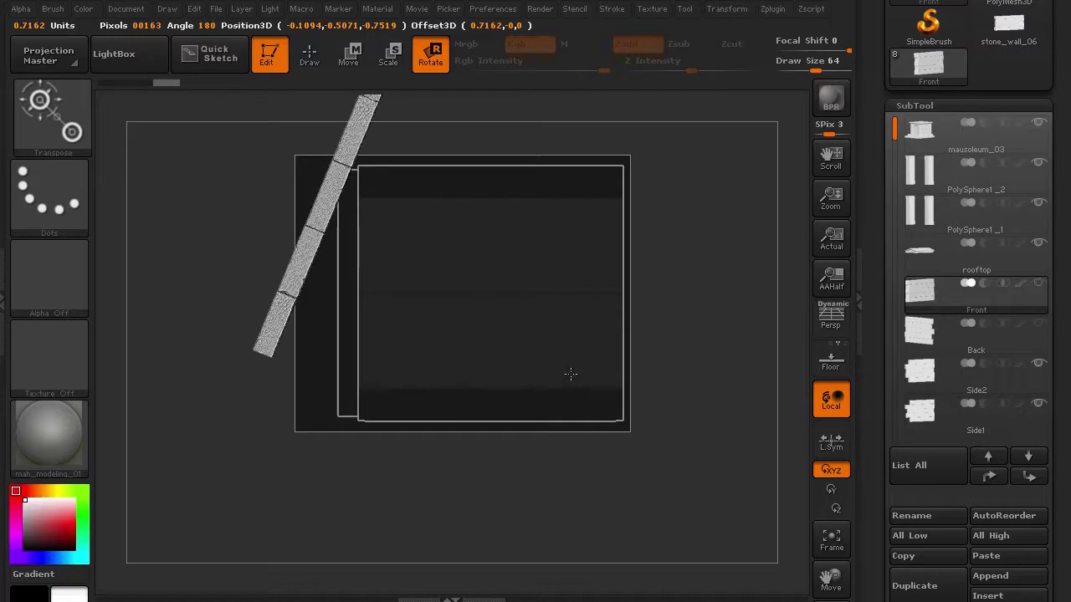
pyautogui.hotkey('ctrl', 'z')
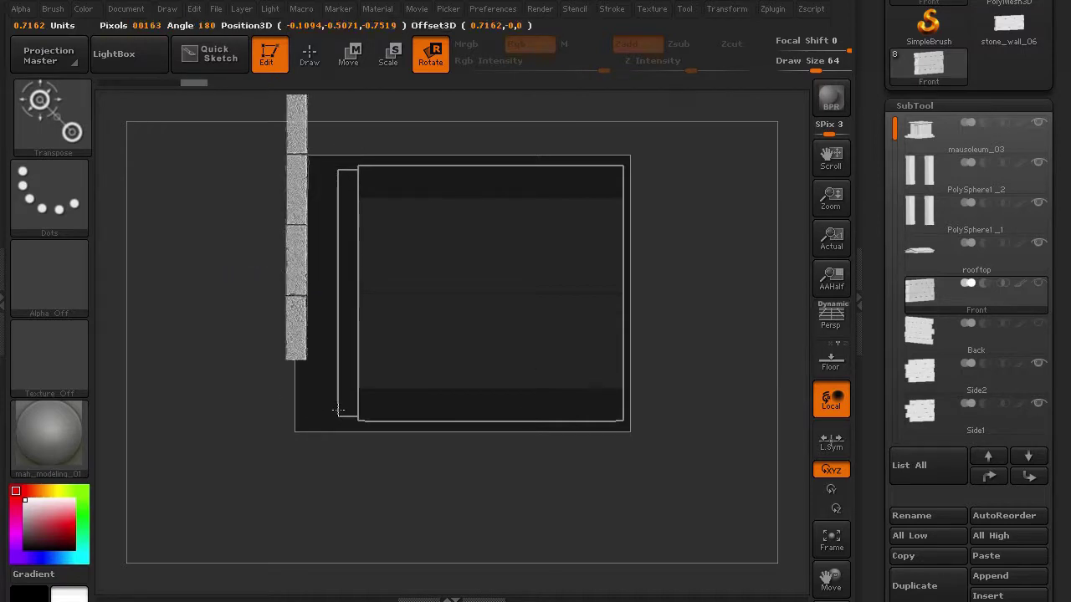
# Step: Move the Front wall across the mausoleum's front and push it back in depth to the front columns, working from the top and side views
pyautogui.press('w')
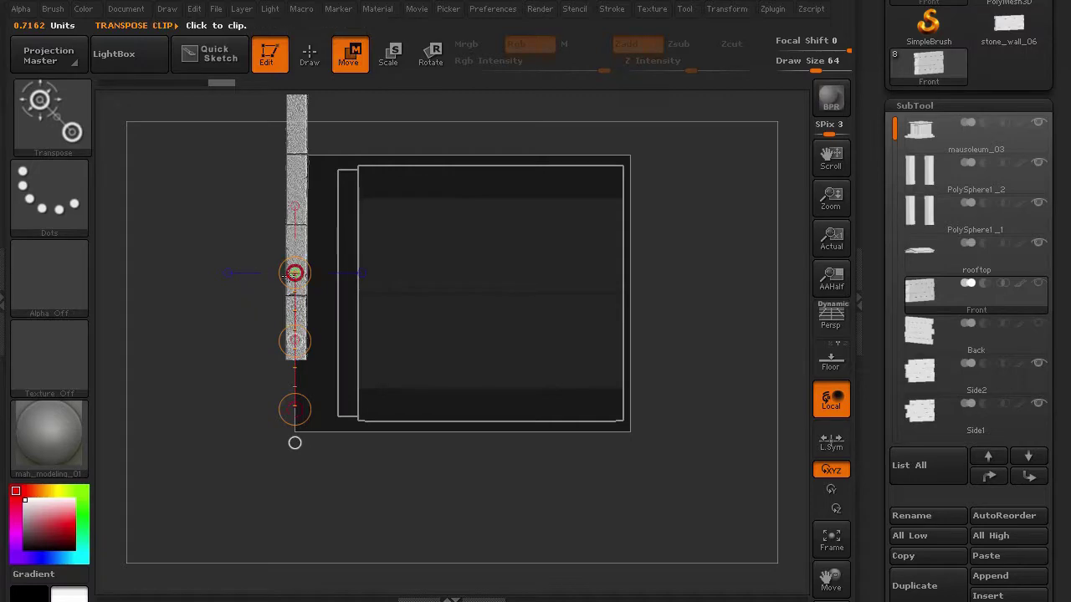
pyautogui.moveTo(295, 341); pyautogui.dragTo(347, 416)
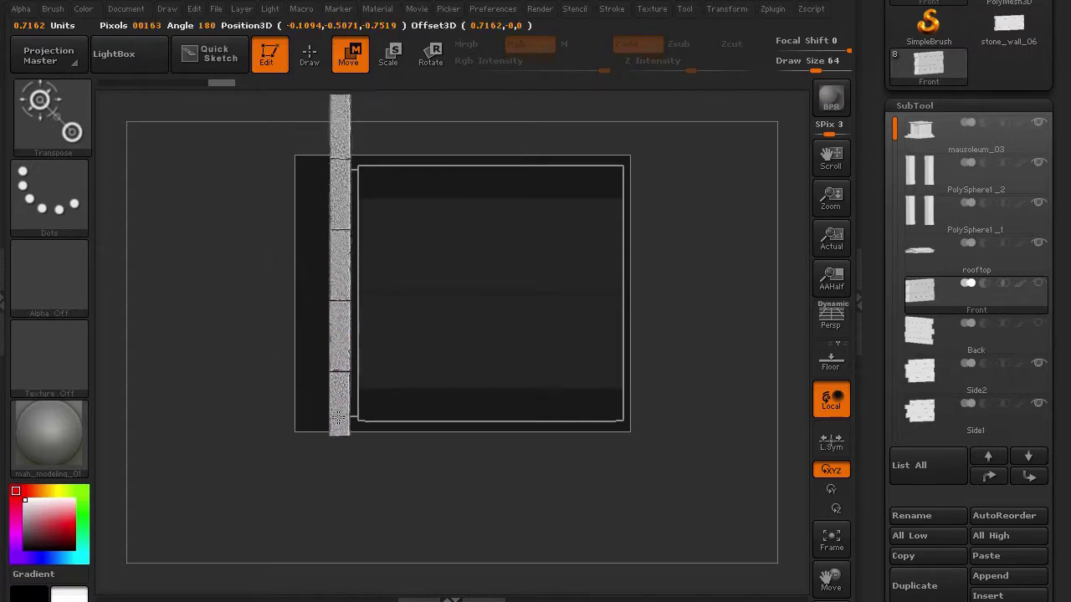
pyautogui.moveTo(201, 342); pyautogui.dragTo(160, 249)
pyautogui.moveTo(282, 205); pyautogui.dragTo(266, 358)
pyautogui.moveTo(337, 427); pyautogui.dragTo(206, 426)
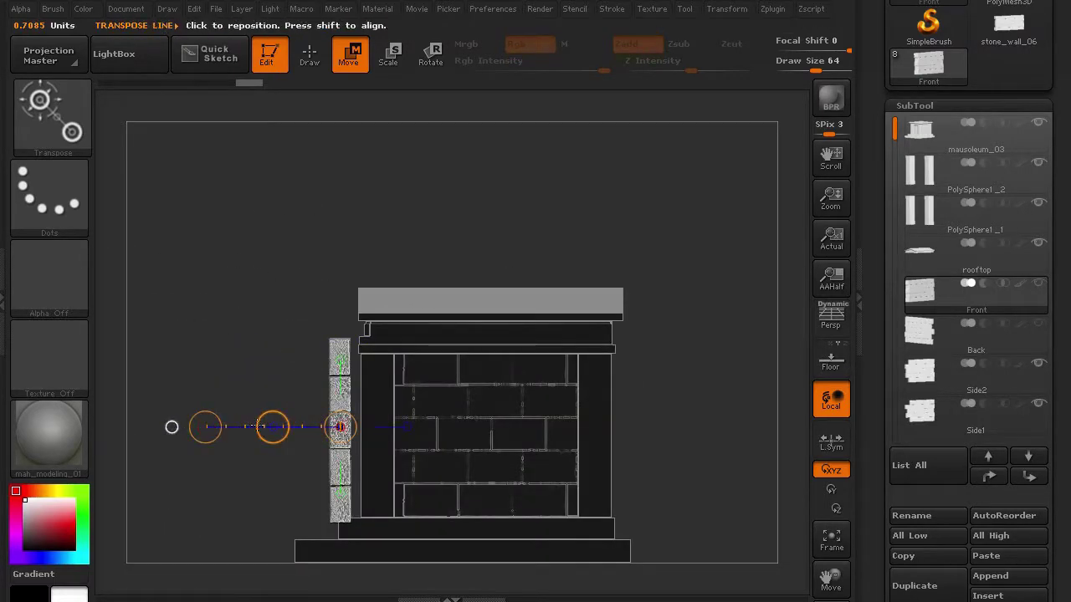
pyautogui.moveTo(272, 426); pyautogui.dragTo(311, 426)
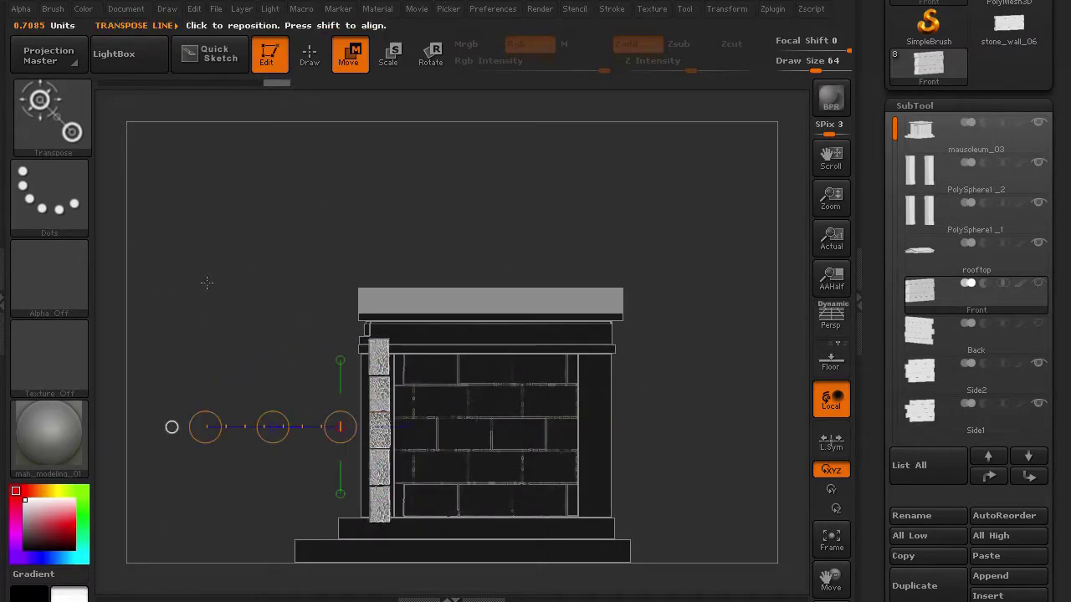
# Step: Check the Front wall against the facade and adjust its depth from the side view
pyautogui.moveTo(206, 282); pyautogui.dragTo(418, 316)
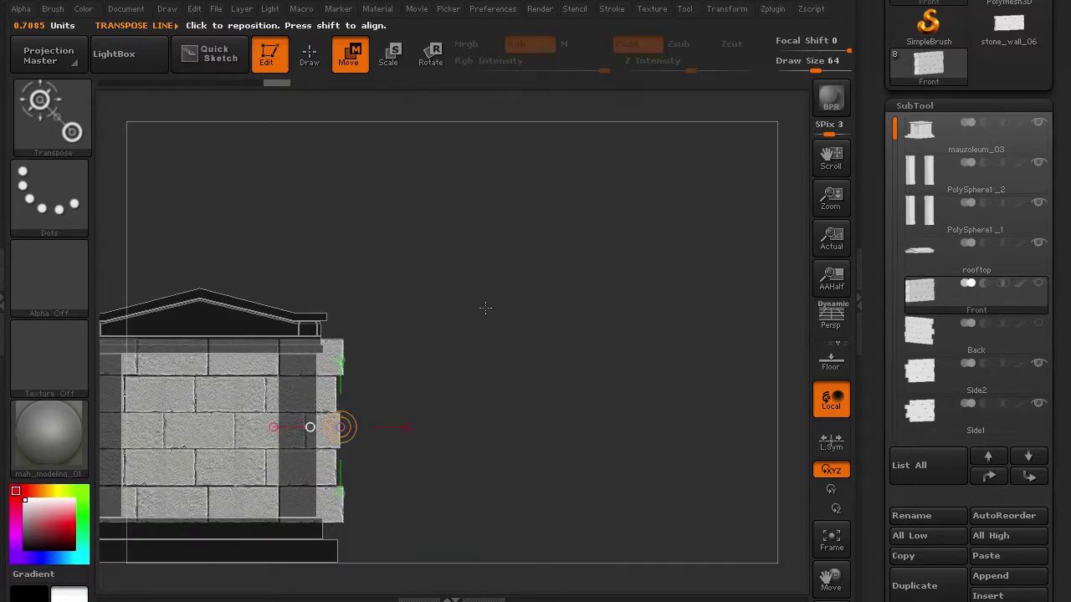
pyautogui.moveTo(486, 308); pyautogui.dragTo(415, 336)
pyautogui.keyDown('shift'); pyautogui.moveTo(210, 229); pyautogui.dragTo(243, 301); pyautogui.keyUp('shift')
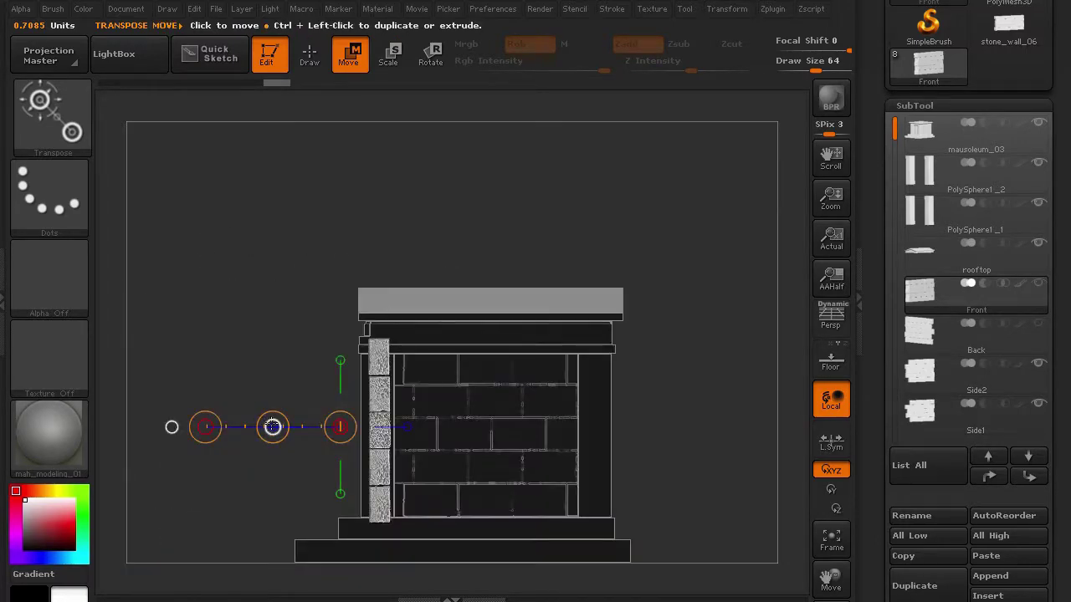
pyautogui.moveTo(273, 428); pyautogui.dragTo(736, 159)
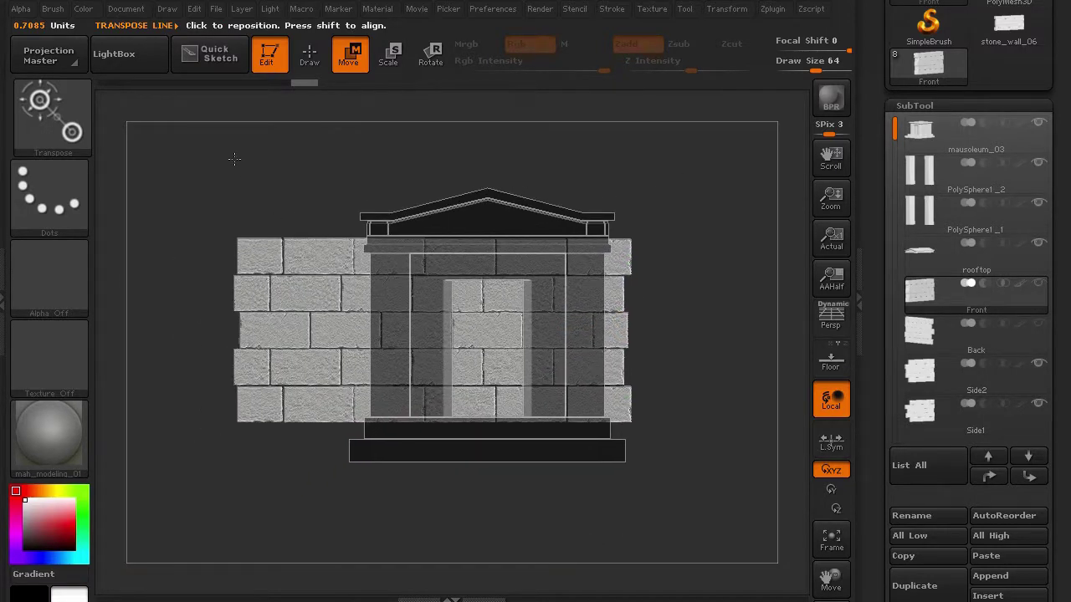
pyautogui.keyDown('alt'); pyautogui.moveTo(234, 159); pyautogui.dragTo(233, 196); pyautogui.keyUp('alt')
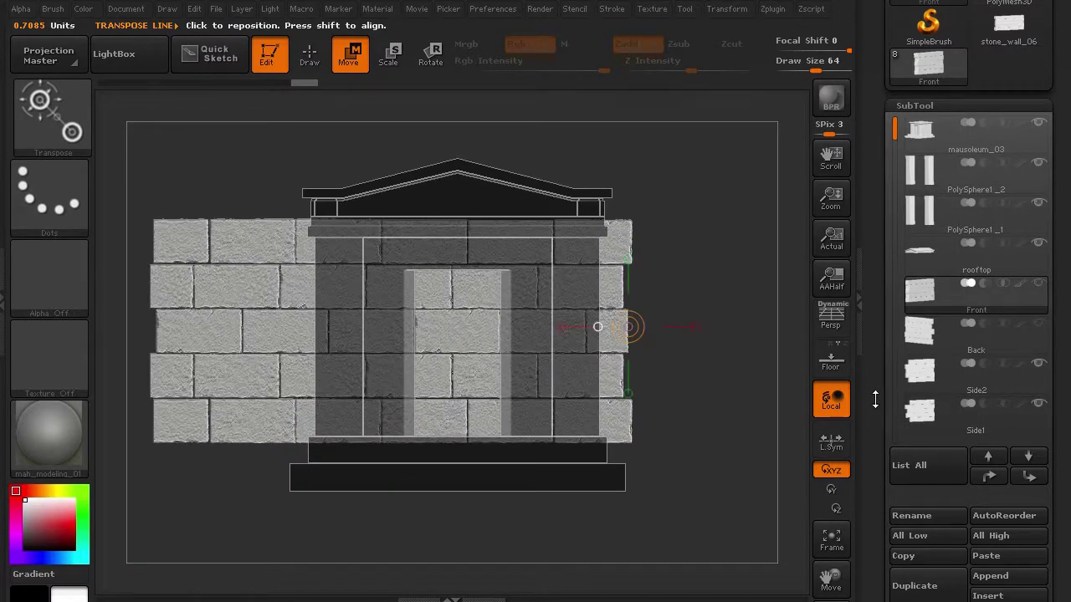
# Step: Shrink the Front wall with the Size deformation and stretch its height to span from the base up to the entablature
pyautogui.scroll(-10, 875, 399)
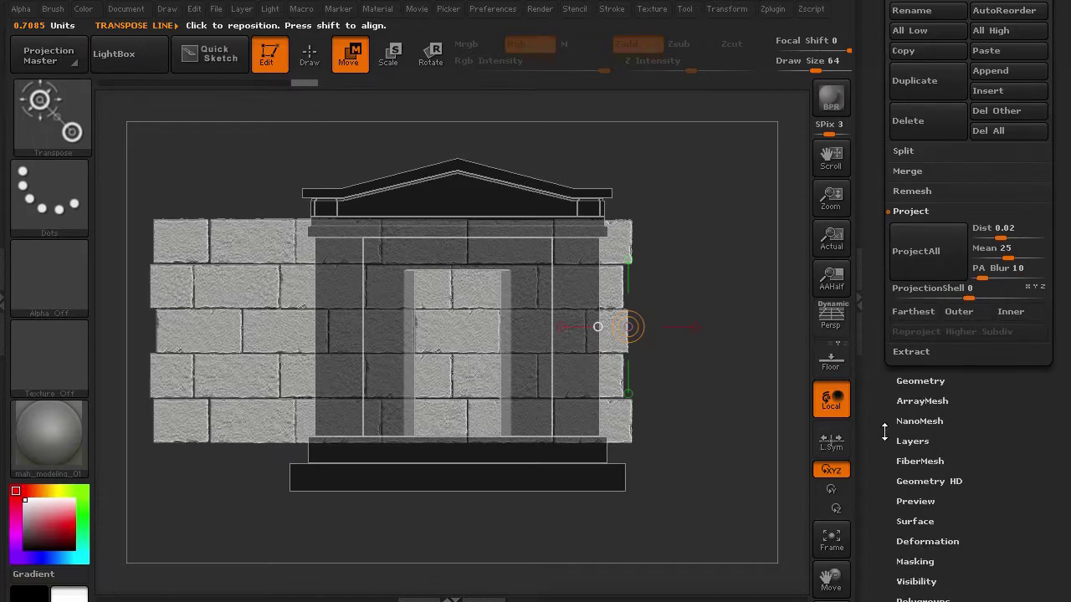
pyautogui.scroll(-3, 884, 431)
pyautogui.click(916, 447)
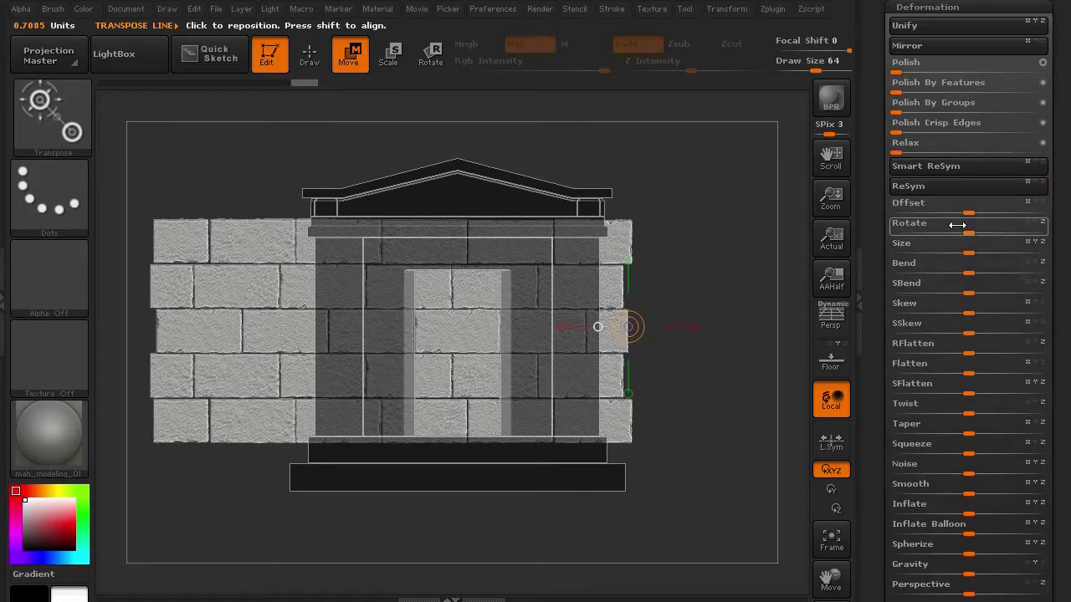
pyautogui.moveTo(965, 249); pyautogui.dragTo(943, 253)
pyautogui.moveTo(781, 267); pyautogui.dragTo(778, 270)
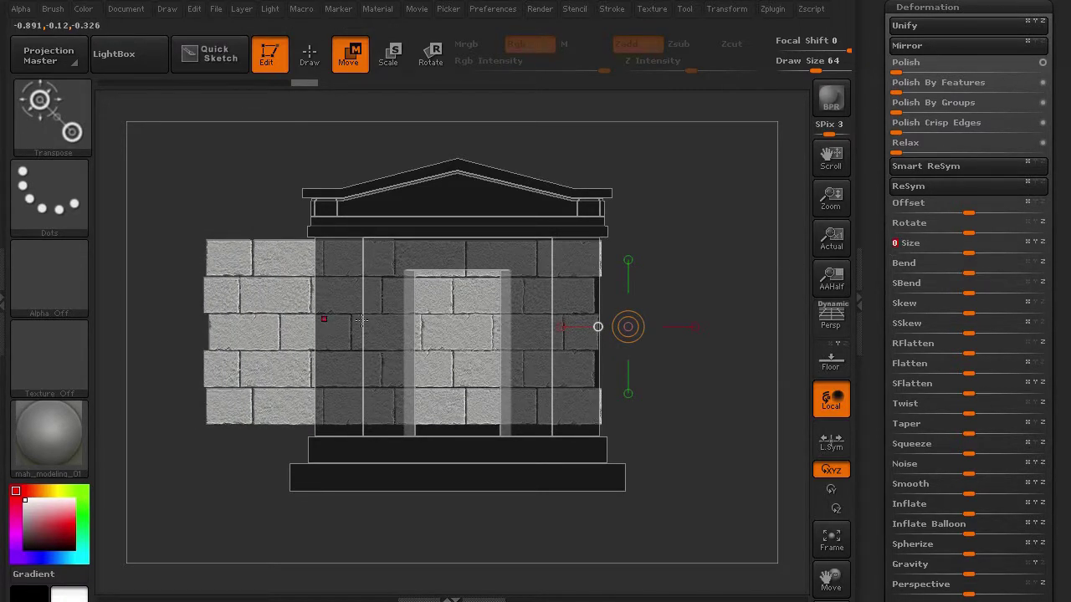
pyautogui.moveTo(434, 330); pyautogui.dragTo(435, 530)
pyautogui.moveTo(435, 419); pyautogui.dragTo(435, 422)
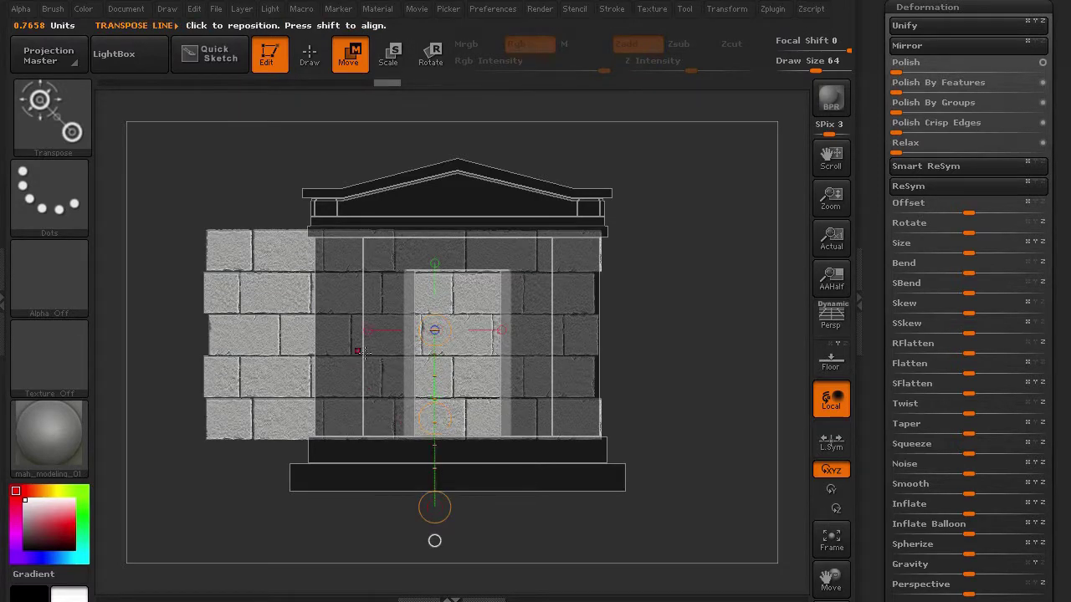
# Step: Slide the Front wall sideways until whole bricks in the second and fourth rows sit within the doorway opening
pyautogui.moveTo(485, 346); pyautogui.dragTo(143, 346)
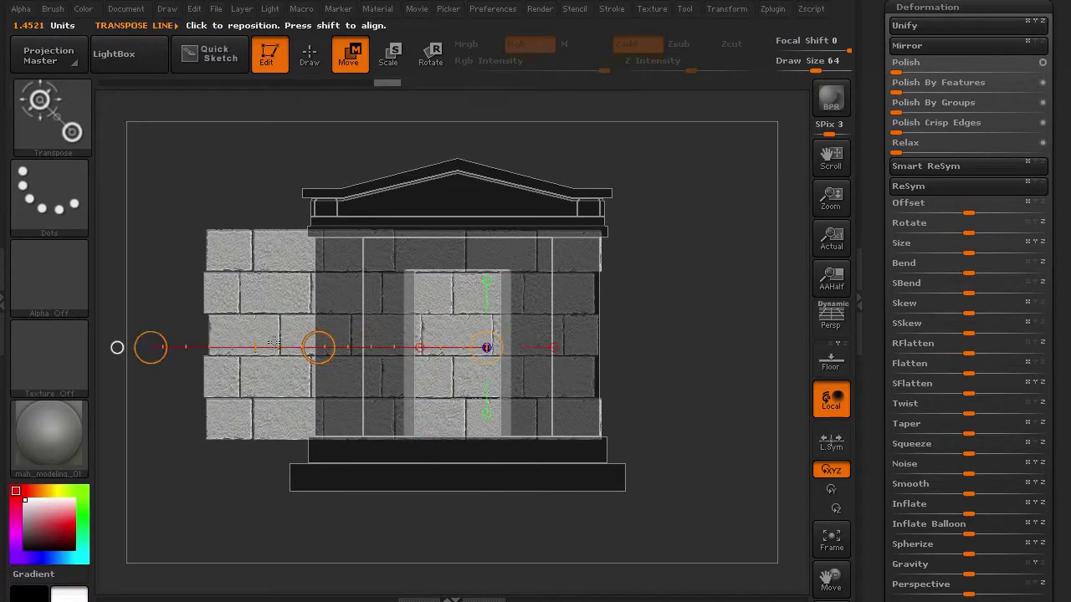
pyautogui.moveTo(316, 347); pyautogui.dragTo(311, 347)
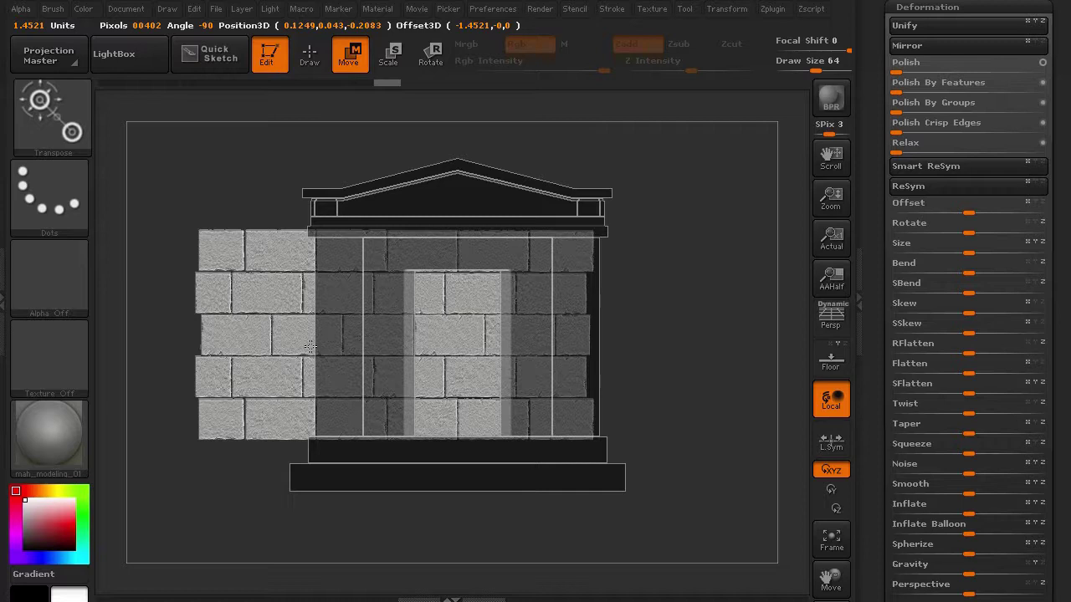
pyautogui.moveTo(310, 346); pyautogui.dragTo(289, 347)
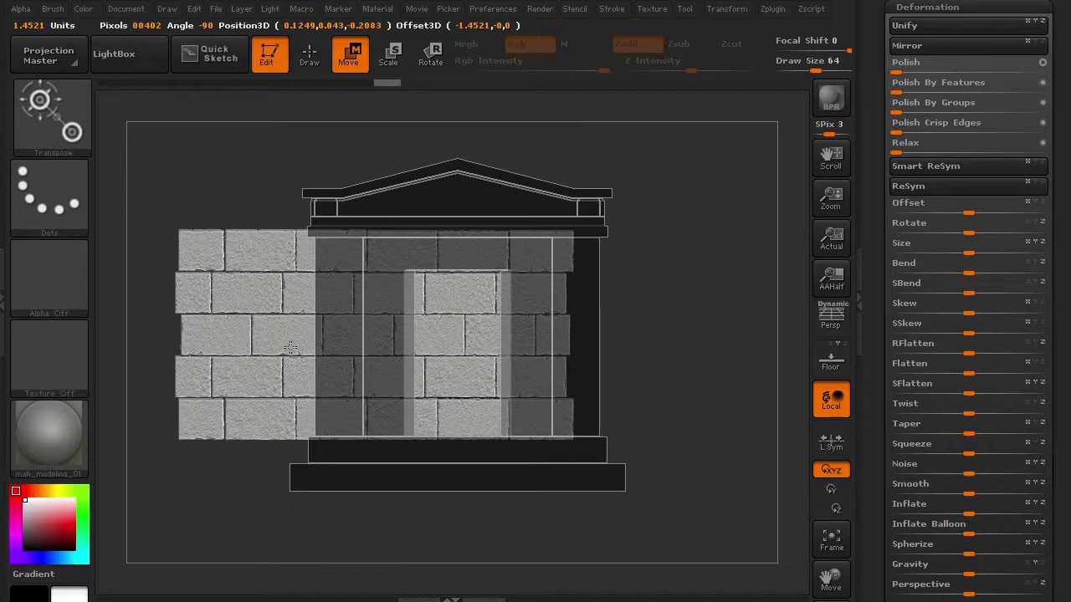
# Step: Hide the outermost bricks in each row of the Front wall where it overhangs the mausoleum's left side
pyautogui.keyDown('alt'); pyautogui.moveTo(226, 473); pyautogui.dragTo(252, 475); pyautogui.keyUp('alt')
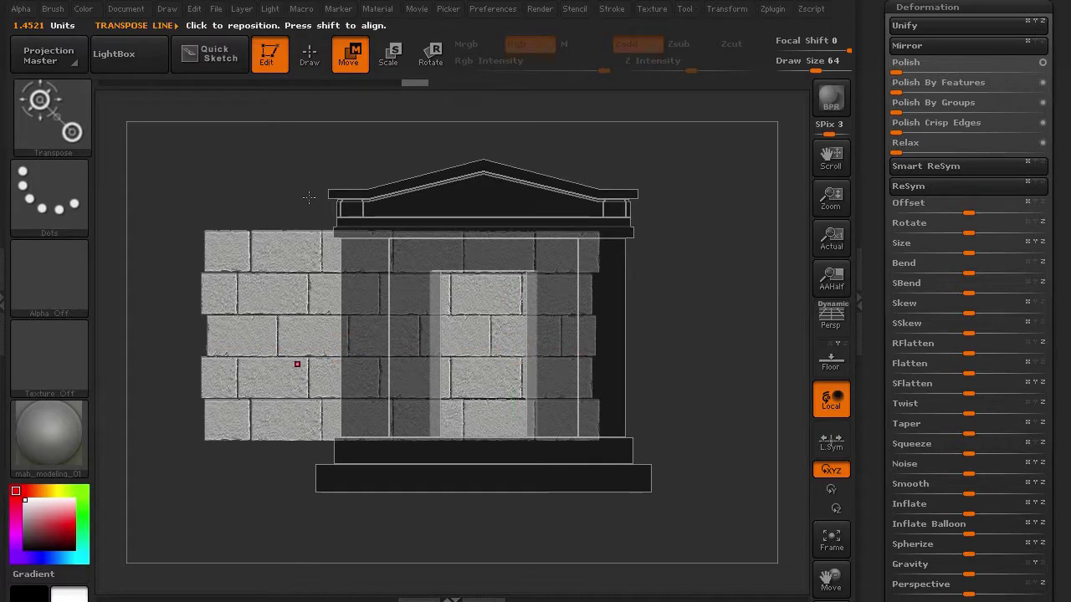
pyautogui.click(304, 67)
pyautogui.keyDown('alt'); pyautogui.moveTo(187, 157); pyautogui.dragTo(196, 167); pyautogui.keyUp('alt')
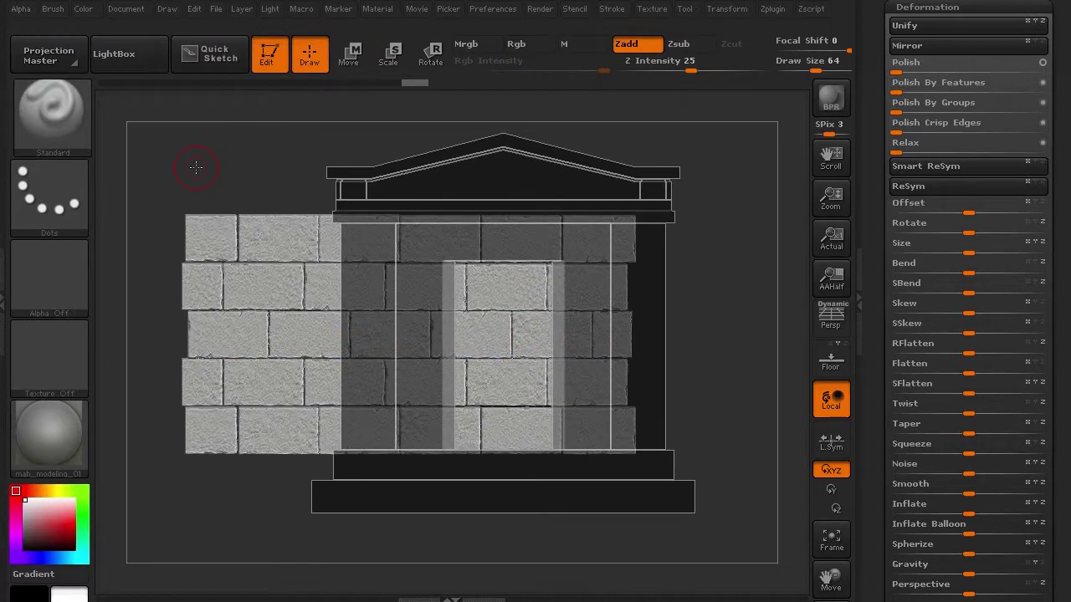
pyautogui.keyDown('ctrl'); pyautogui.keyDown('shift'); pyautogui.click(204, 242); pyautogui.keyUp('shift'); pyautogui.keyUp('ctrl')
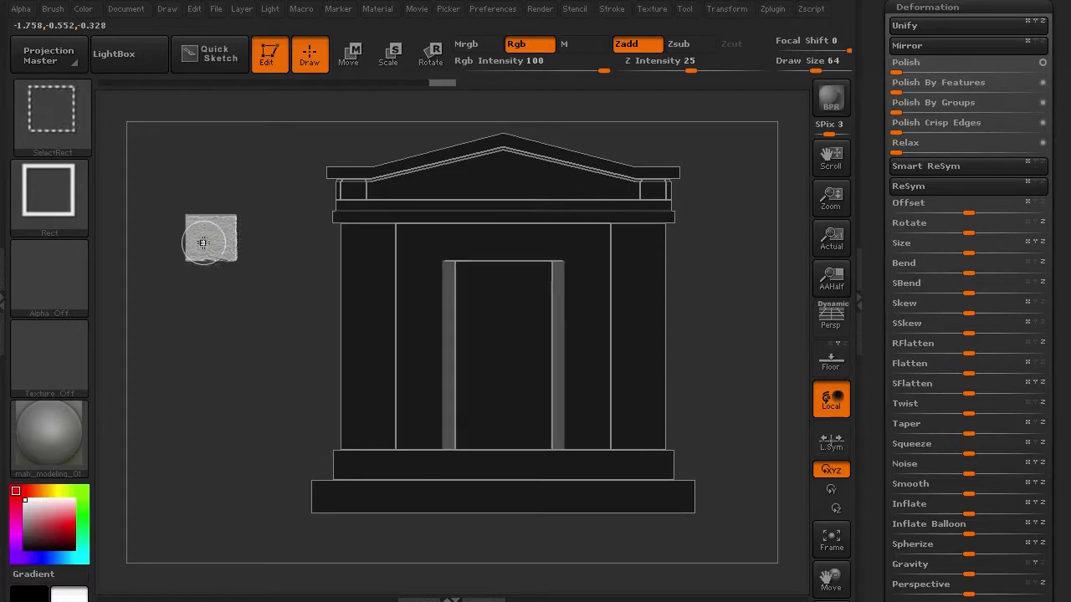
pyautogui.keyDown('ctrl'); pyautogui.keyDown('shift'); pyautogui.moveTo(162, 256); pyautogui.dragTo(180, 284); pyautogui.keyUp('shift'); pyautogui.keyUp('ctrl')
pyautogui.keyDown('ctrl'); pyautogui.keyDown('shift'); pyautogui.click(183, 286); pyautogui.keyUp('shift'); pyautogui.keyUp('ctrl')
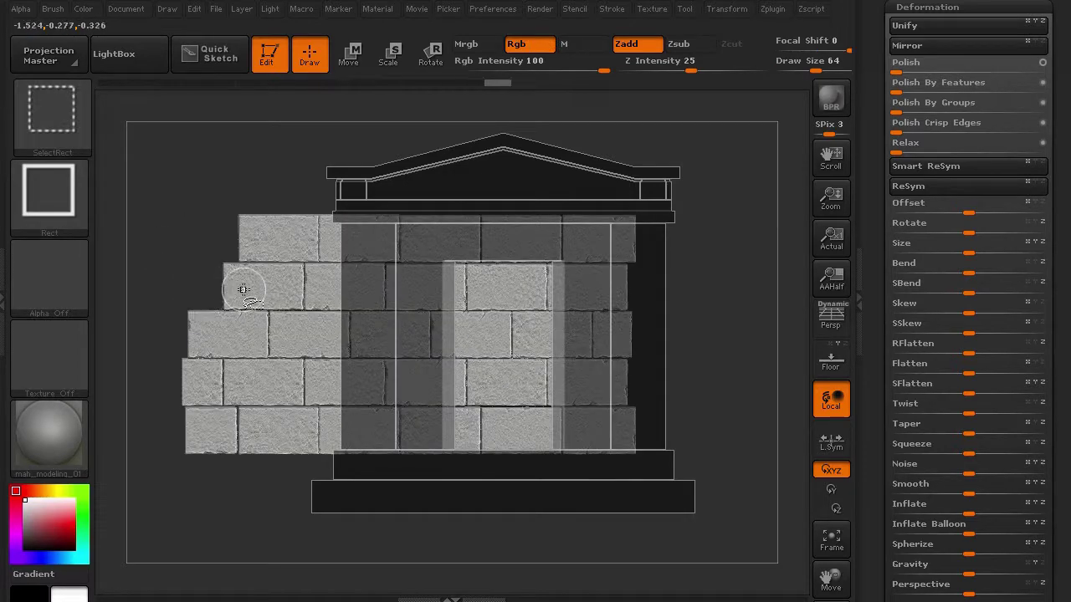
pyautogui.keyDown('ctrl'); pyautogui.keyDown('shift'); pyautogui.click(227, 334); pyautogui.keyUp('shift'); pyautogui.keyUp('ctrl')
pyautogui.keyDown('ctrl'); pyautogui.keyDown('shift'); pyautogui.click(209, 381); pyautogui.keyUp('shift'); pyautogui.keyUp('ctrl')
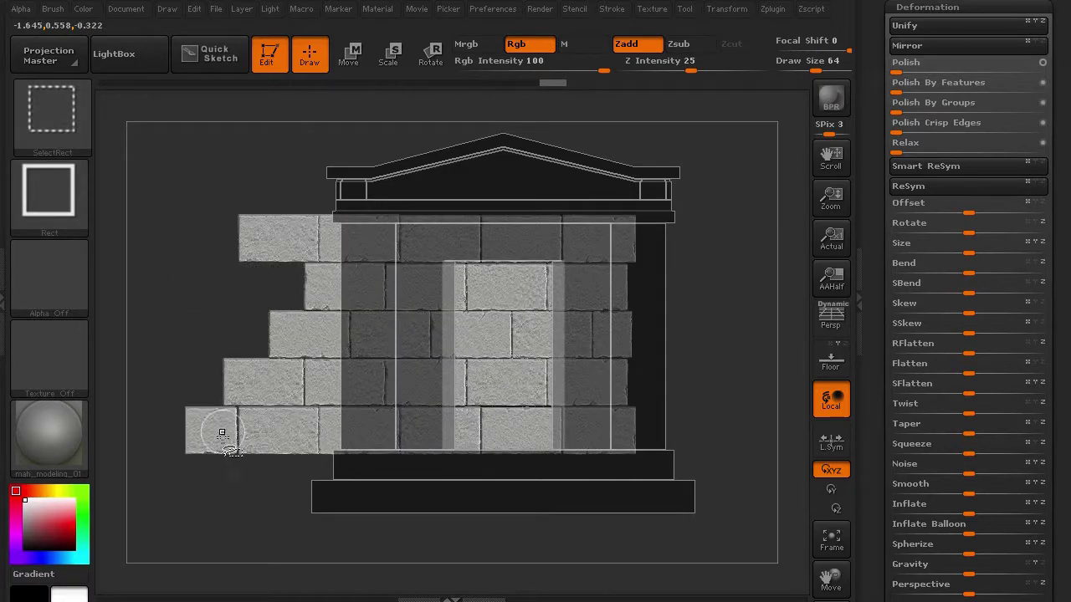
pyautogui.keyDown('ctrl'); pyautogui.keyDown('shift'); pyautogui.click(225, 438); pyautogui.keyUp('shift'); pyautogui.keyUp('ctrl')
# Step: Hide the remaining overhanging bricks on the left until every Front wall row starts near the left column
pyautogui.keyDown('ctrl'); pyautogui.keyDown('shift'); pyautogui.click(270, 438); pyautogui.keyUp('shift'); pyautogui.keyUp('ctrl')
pyautogui.keyDown('ctrl'); pyautogui.keyDown('shift'); pyautogui.click(268, 390); pyautogui.keyUp('shift'); pyautogui.keyUp('ctrl')
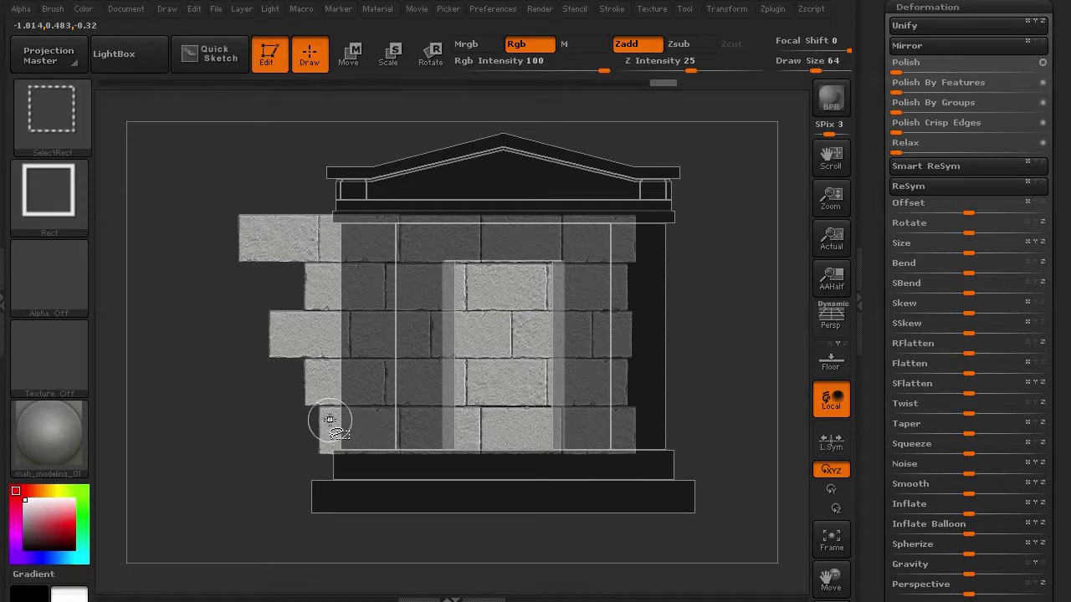
pyautogui.keyDown('ctrl'); pyautogui.keyDown('shift'); pyautogui.click(330, 419); pyautogui.keyUp('shift'); pyautogui.keyUp('ctrl')
pyautogui.keyDown('ctrl'); pyautogui.keyDown('shift'); pyautogui.click(325, 378); pyautogui.keyUp('shift'); pyautogui.keyUp('ctrl')
pyautogui.keyDown('ctrl'); pyautogui.keyDown('shift'); pyautogui.click(310, 328); pyautogui.keyUp('shift'); pyautogui.keyUp('ctrl')
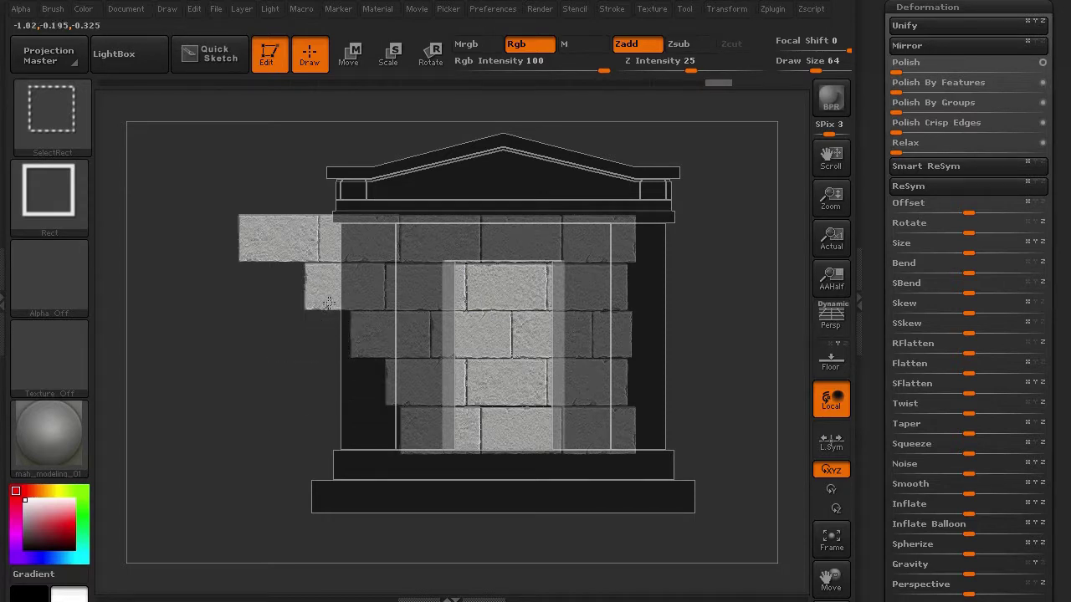
pyautogui.keyDown('ctrl'); pyautogui.keyDown('shift'); pyautogui.click(303, 272); pyautogui.keyUp('shift'); pyautogui.keyUp('ctrl')
pyautogui.keyDown('ctrl'); pyautogui.keyDown('shift'); pyautogui.click(296, 246); pyautogui.keyUp('shift'); pyautogui.keyUp('ctrl')
pyautogui.keyDown('ctrl'); pyautogui.keyDown('shift'); pyautogui.click(344, 243); pyautogui.keyUp('shift'); pyautogui.keyUp('ctrl')
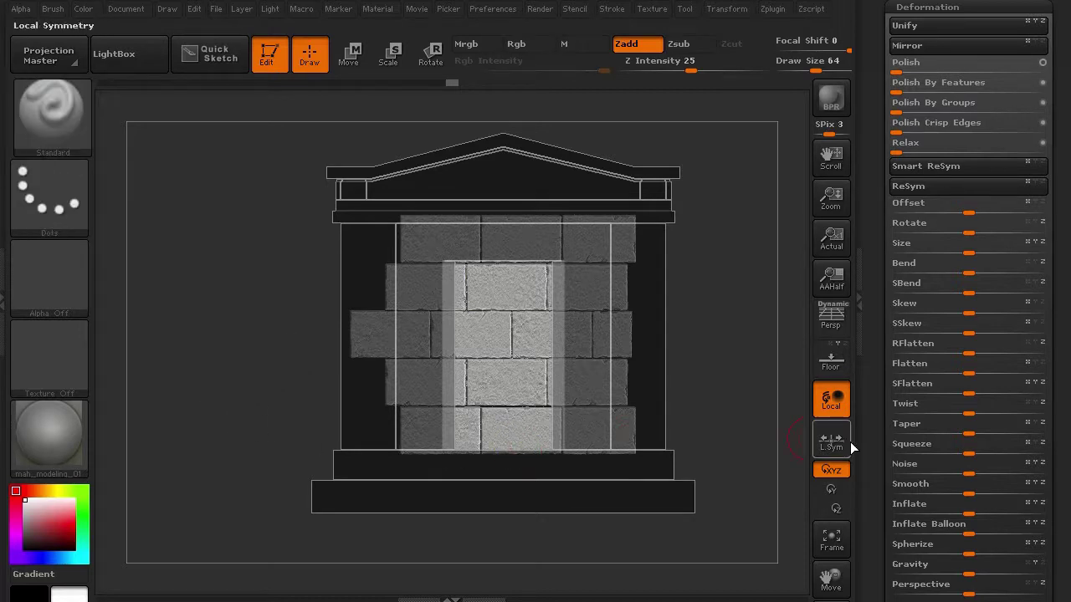
# Step: Hide the whole bricks filling the doorway in the second, fourth and bottom rows, and delete all hidden bricks from the mesh
pyautogui.moveTo(871, 432); pyautogui.dragTo(883, 554)
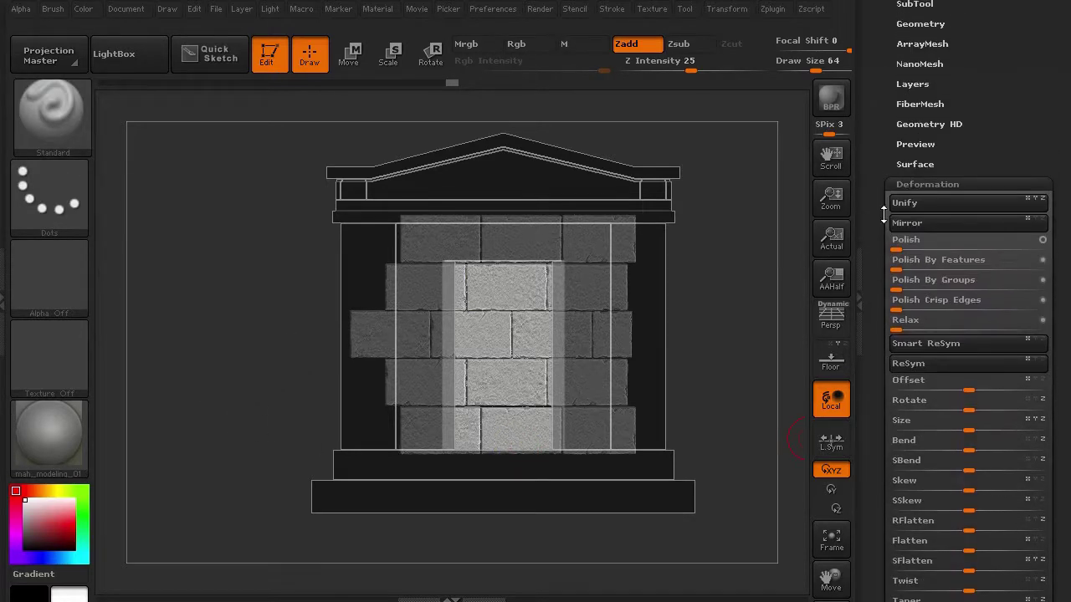
pyautogui.moveTo(881, 172); pyautogui.dragTo(886, 283)
pyautogui.click(915, 236)
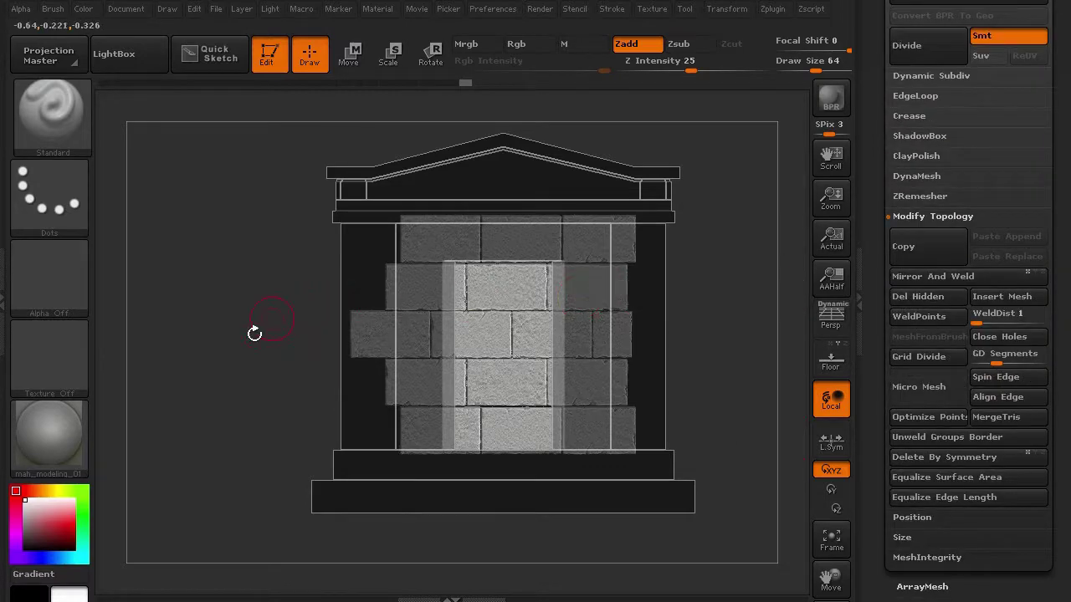
pyautogui.keyDown('alt'); pyautogui.moveTo(249, 358); pyautogui.dragTo(255, 383); pyautogui.keyUp('alt')
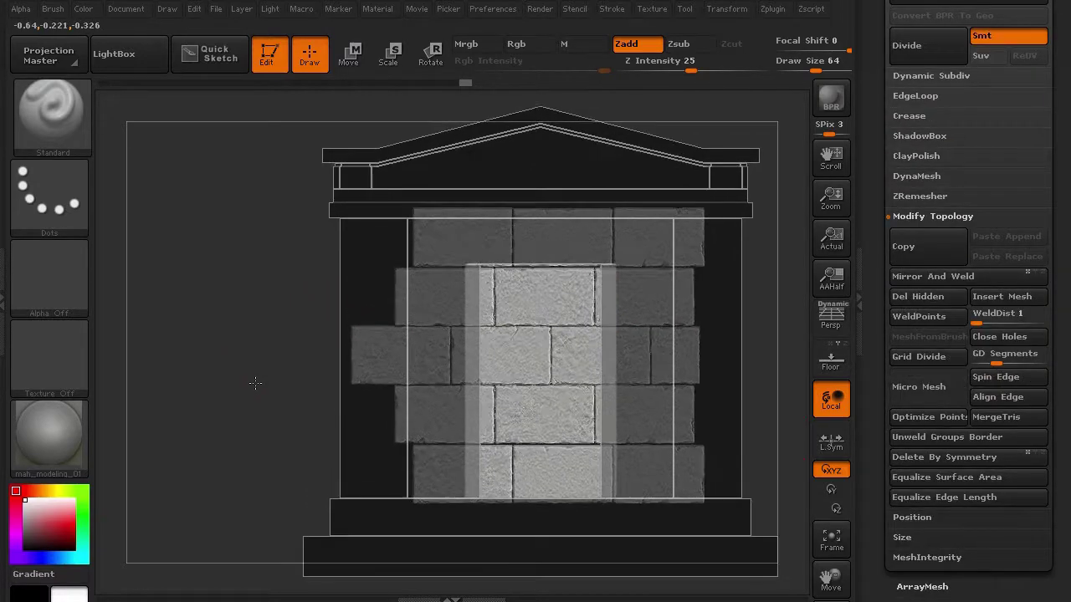
pyautogui.keyDown('ctrl'); pyautogui.keyDown('shift'); pyautogui.moveTo(502, 284); pyautogui.dragTo(569, 339); pyautogui.keyUp('shift'); pyautogui.keyUp('ctrl')
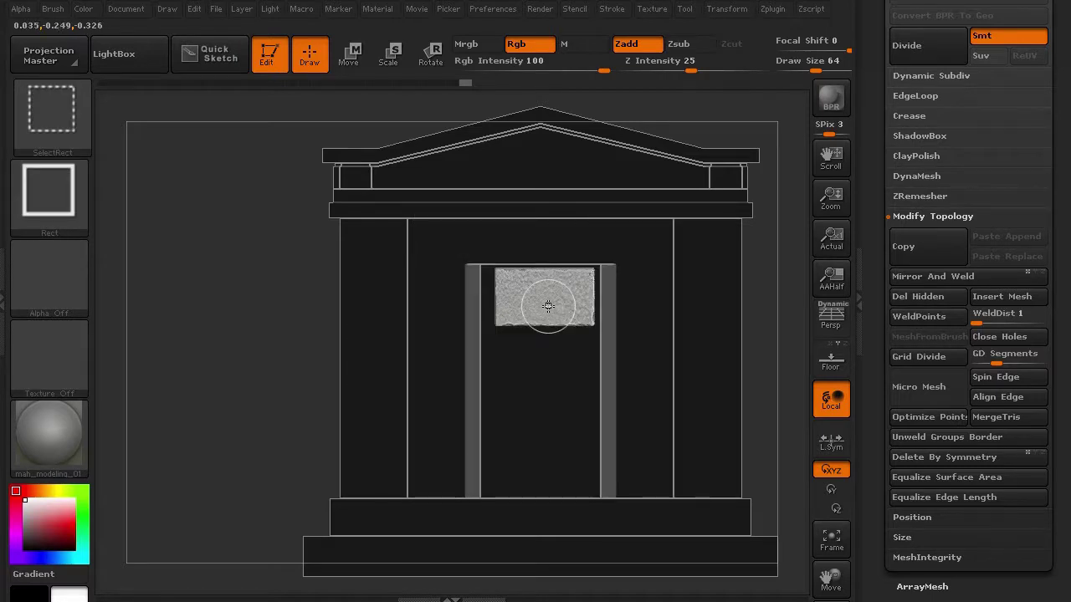
pyautogui.keyDown('ctrl'); pyautogui.keyDown('shift'); pyautogui.click(275, 378); pyautogui.keyUp('shift'); pyautogui.keyUp('ctrl')
pyautogui.keyDown('ctrl'); pyautogui.keyDown('shift'); pyautogui.click(506, 371); pyautogui.keyUp('shift'); pyautogui.keyUp('ctrl')
pyautogui.keyDown('ctrl'); pyautogui.keyDown('shift'); pyautogui.click(531, 407); pyautogui.keyUp('shift'); pyautogui.keyUp('ctrl')
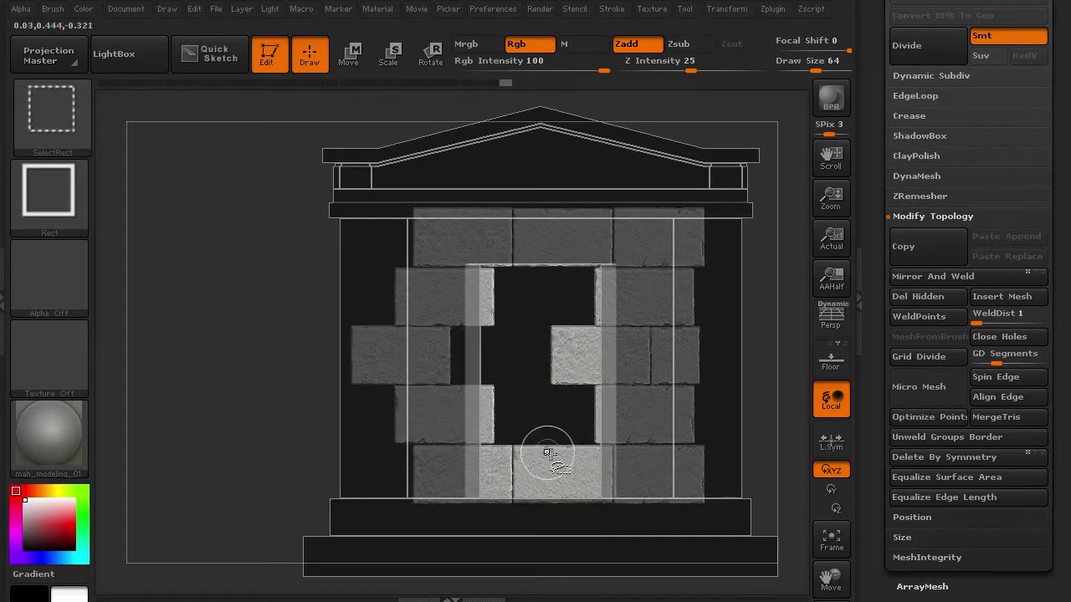
pyautogui.keyDown('ctrl'); pyautogui.keyDown('shift'); pyautogui.click(550, 456); pyautogui.keyUp('shift'); pyautogui.keyUp('ctrl')
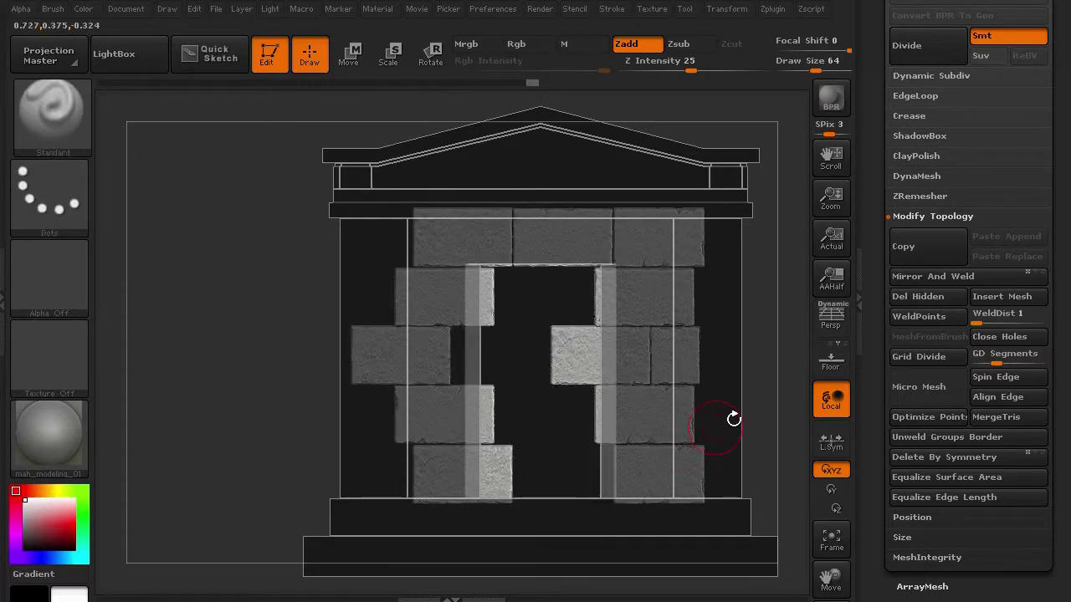
pyautogui.click(909, 295)
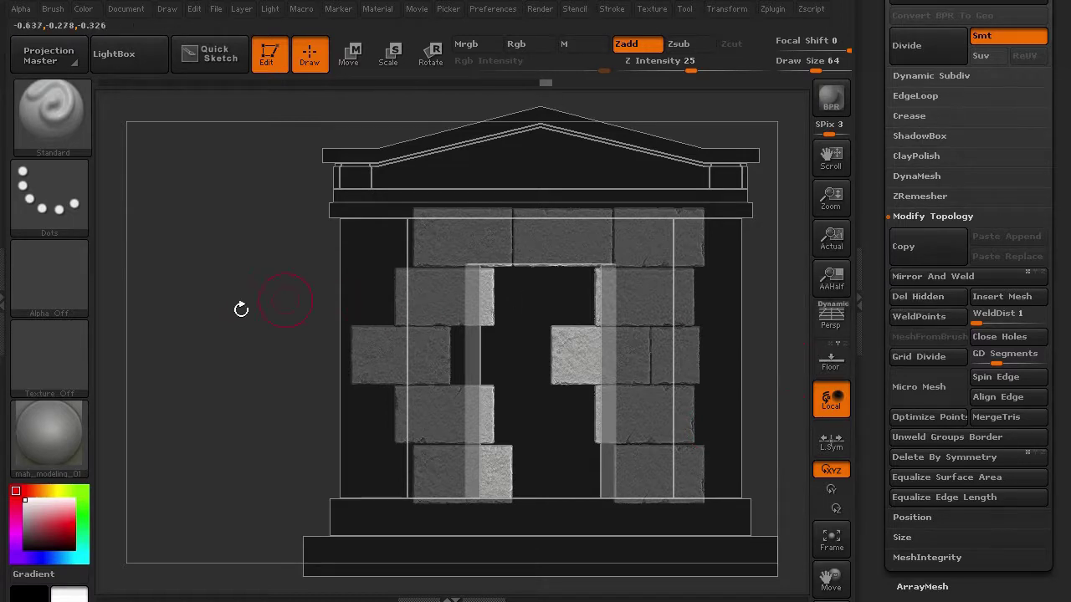
# Step: Isolate the Front wall's top row, shift it slightly left to centre it above the doorway, and show the whole wall again
pyautogui.keyDown('alt'); pyautogui.moveTo(262, 326); pyautogui.dragTo(193, 277); pyautogui.keyUp('alt')
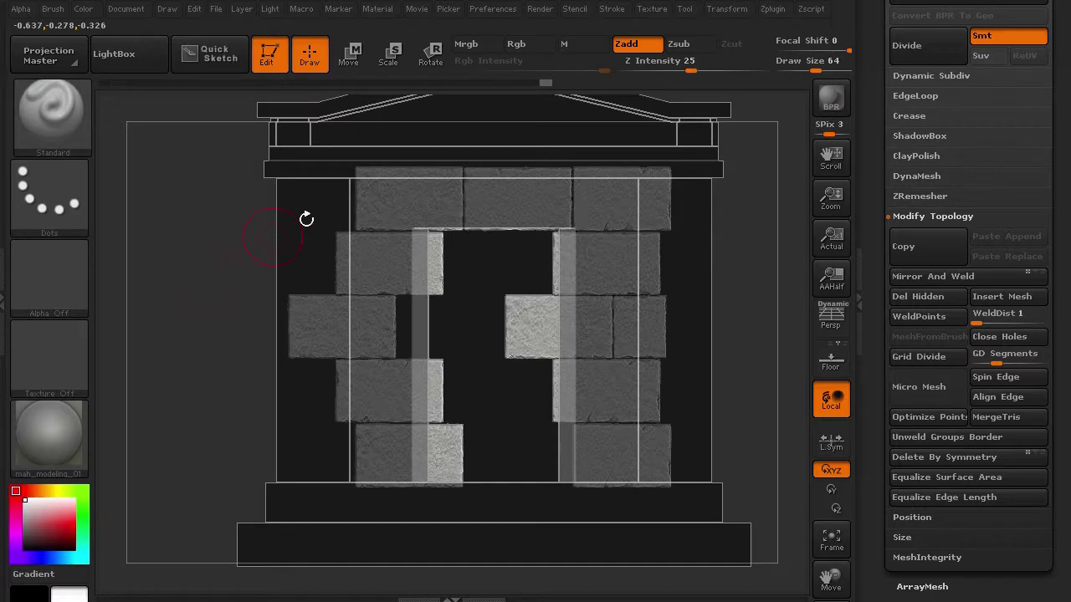
pyautogui.keyDown('ctrl'); pyautogui.keyDown('shift'); pyautogui.click(408, 210); pyautogui.keyUp('shift'); pyautogui.keyUp('ctrl')
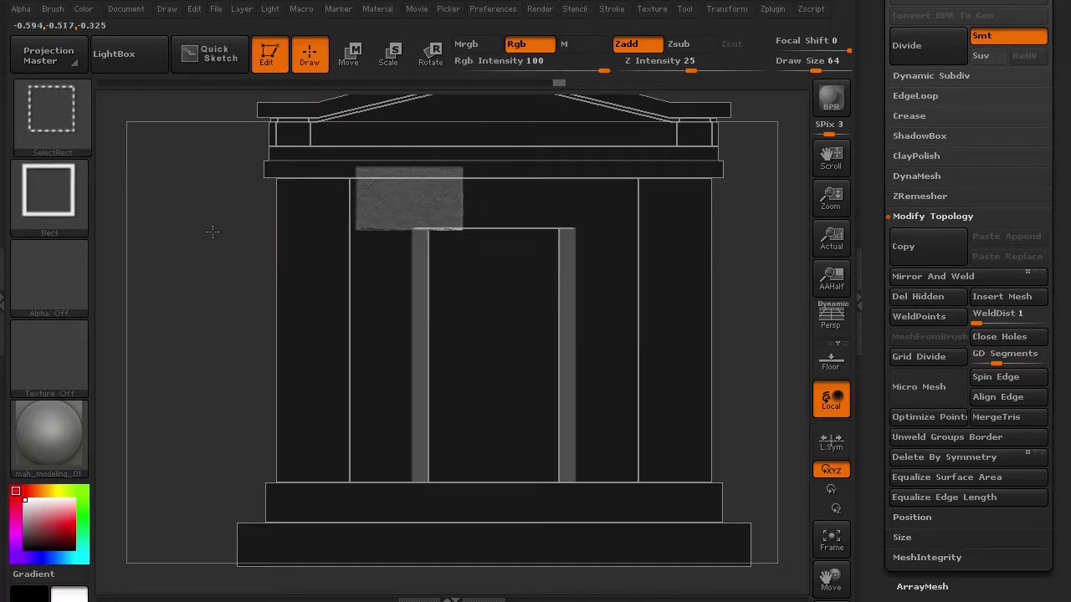
pyautogui.keyDown('ctrl'); pyautogui.keyDown('shift'); pyautogui.click(213, 232); pyautogui.keyUp('shift'); pyautogui.keyUp('ctrl')
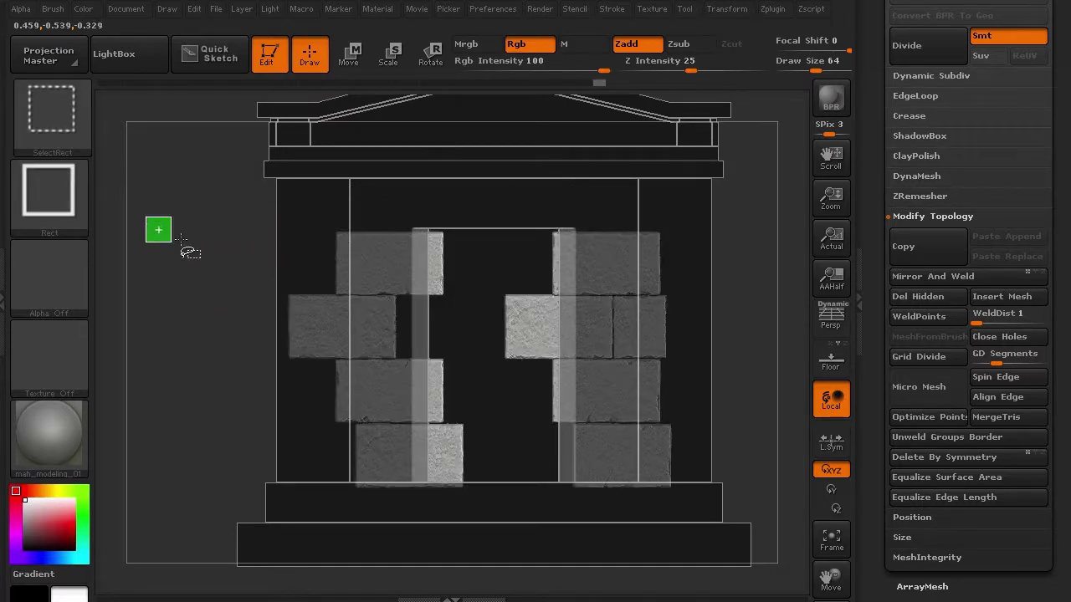
pyautogui.keyDown('ctrl'); pyautogui.keyDown('shift'); pyautogui.moveTo(145, 216); pyautogui.dragTo(171, 243); pyautogui.keyUp('shift'); pyautogui.keyUp('ctrl')
pyautogui.press('w')
pyautogui.keyDown('shift'); pyautogui.moveTo(518, 204); pyautogui.dragTo(327, 204); pyautogui.keyUp('shift')
pyautogui.moveTo(422, 204); pyautogui.dragTo(405, 204)
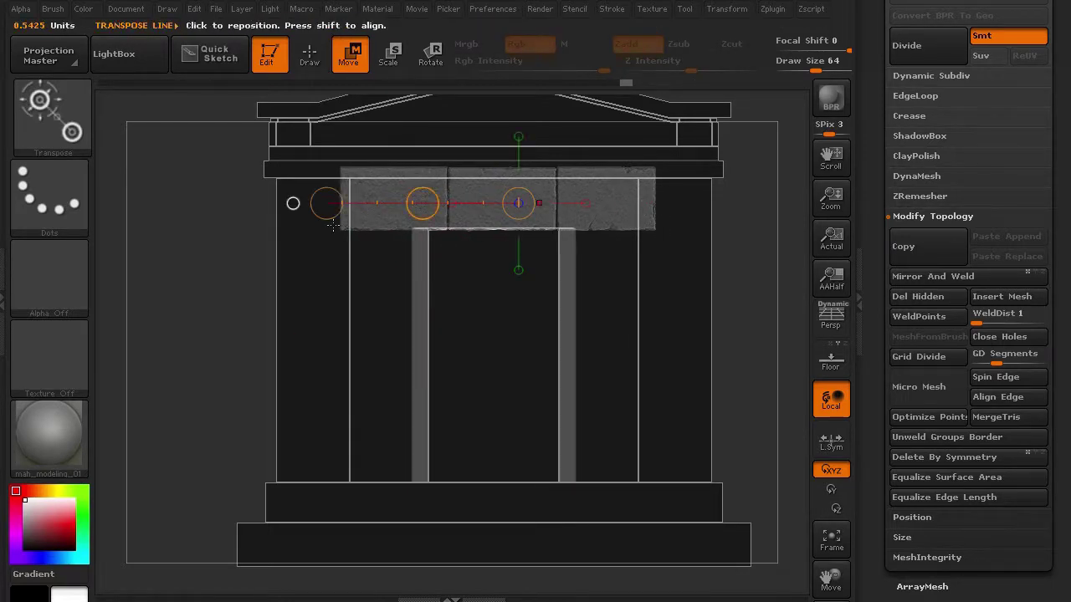
pyautogui.click(309, 55)
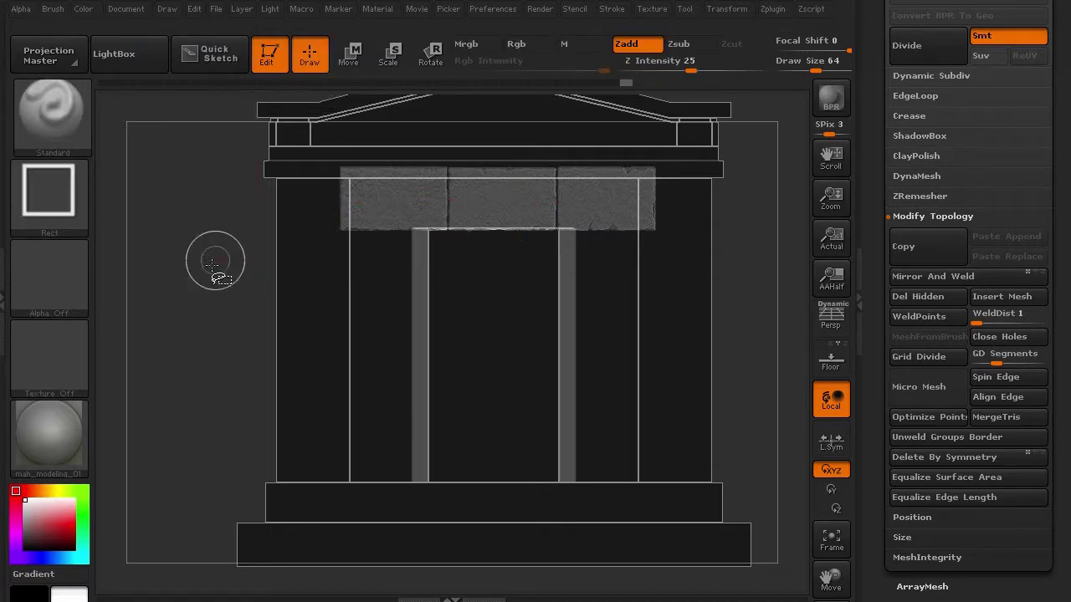
pyautogui.keyDown('ctrl'); pyautogui.keyDown('shift'); pyautogui.click(212, 266); pyautogui.keyUp('shift'); pyautogui.keyUp('ctrl')
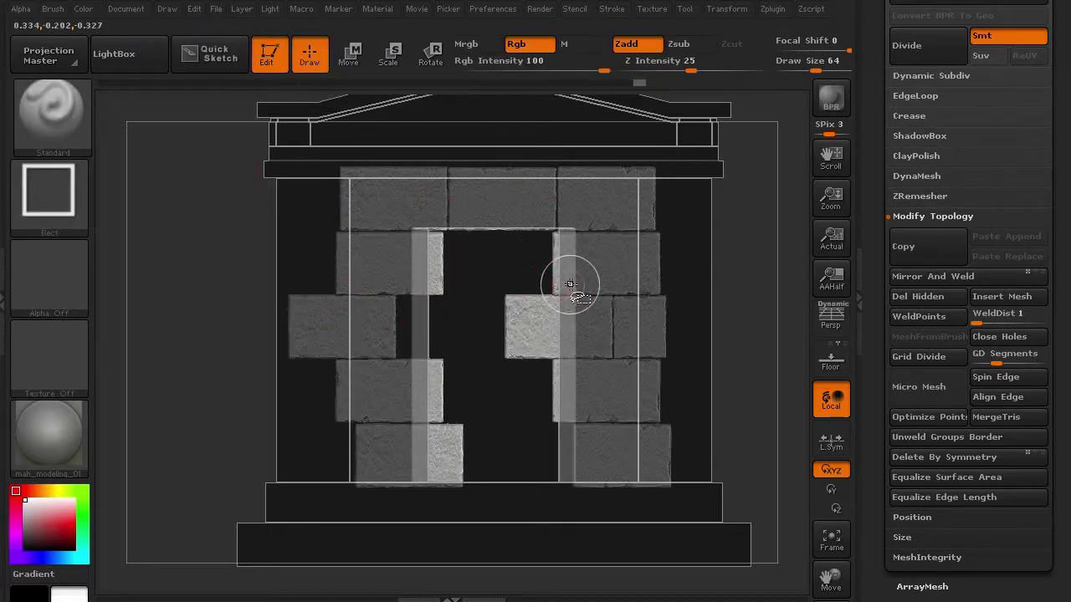
# Step: Mask off each second-row brick beside the doorway and move it outward to the outer edge of the door frame
pyautogui.press('w')
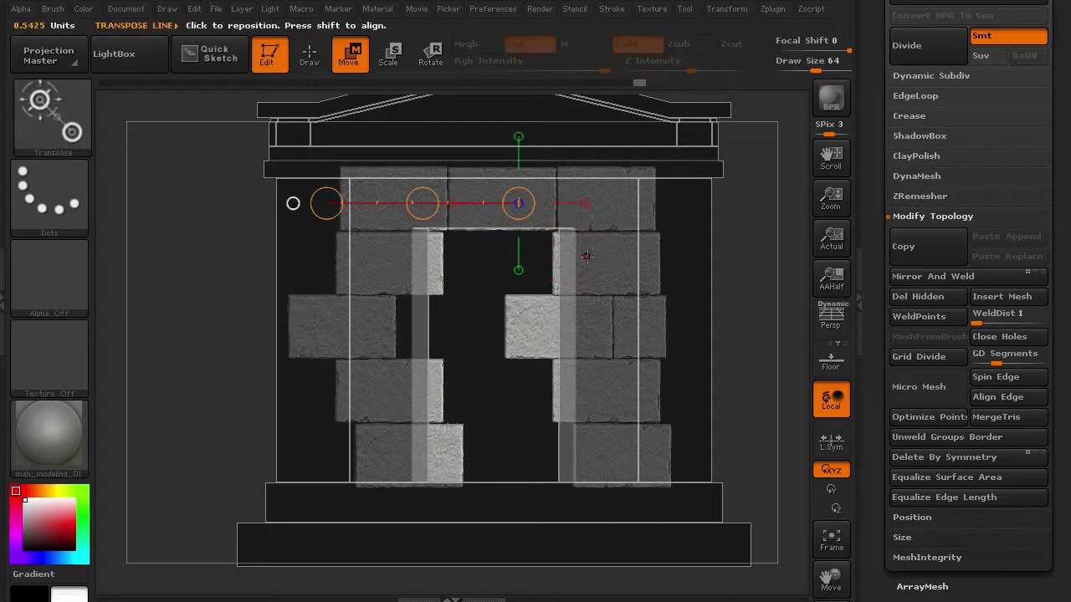
pyautogui.keyDown('ctrl'); pyautogui.keyDown('shift'); pyautogui.click(604, 261); pyautogui.keyUp('shift'); pyautogui.keyUp('ctrl')
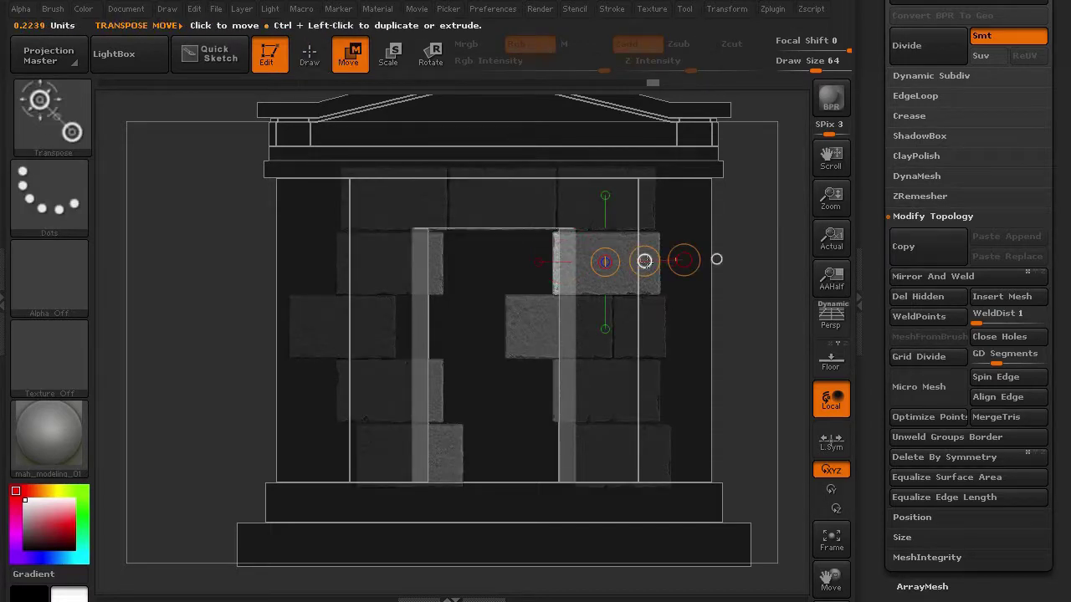
pyautogui.moveTo(645, 261); pyautogui.dragTo(664, 262)
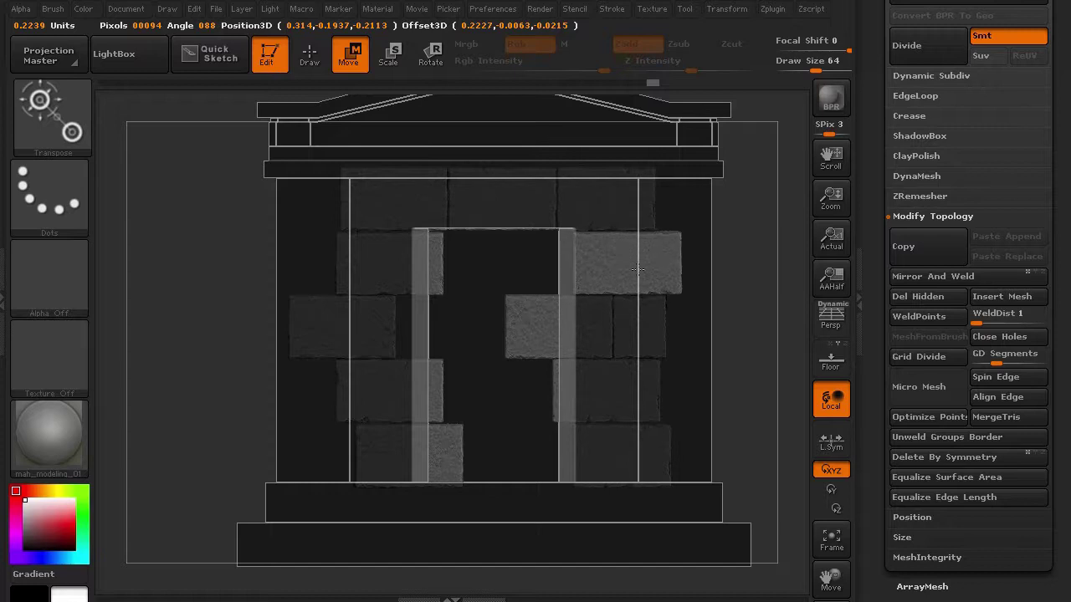
pyautogui.moveTo(637, 270); pyautogui.dragTo(638, 270)
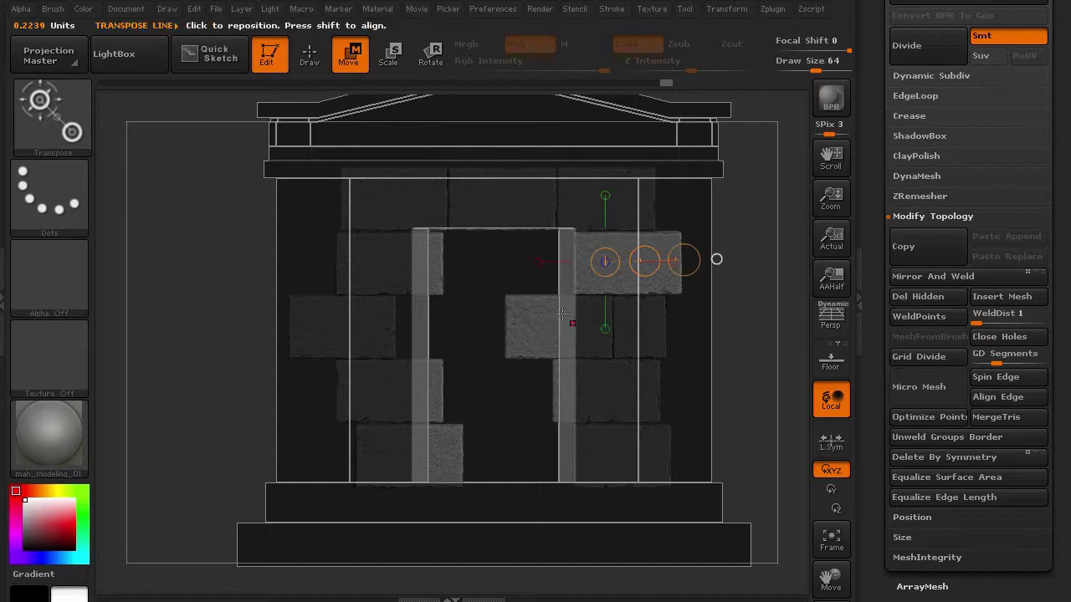
pyautogui.keyDown('ctrl'); pyautogui.click(390, 266); pyautogui.keyUp('ctrl')
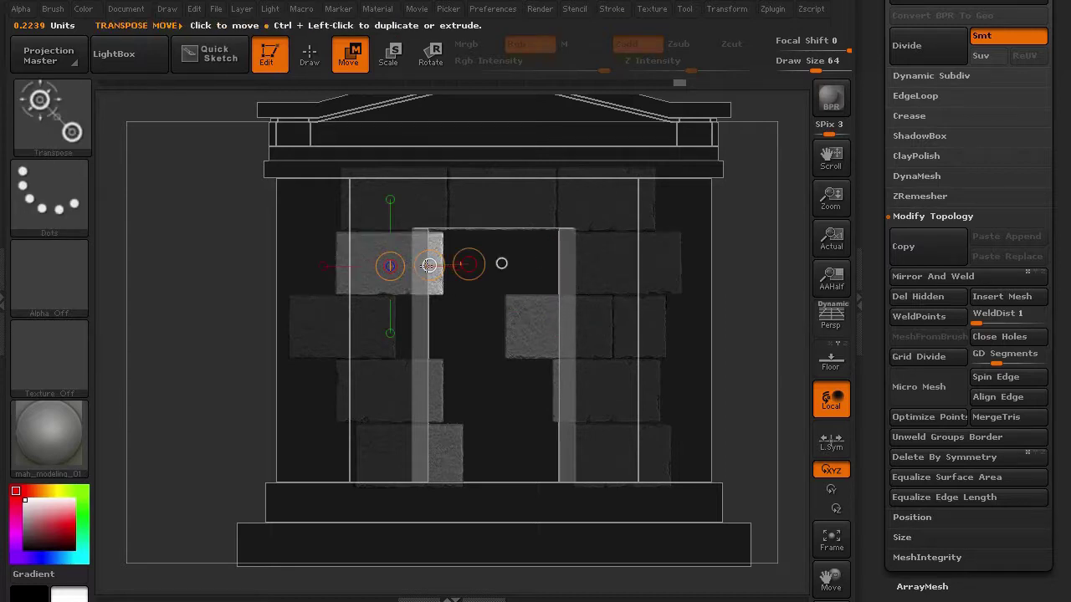
pyautogui.moveTo(428, 265); pyautogui.dragTo(404, 270)
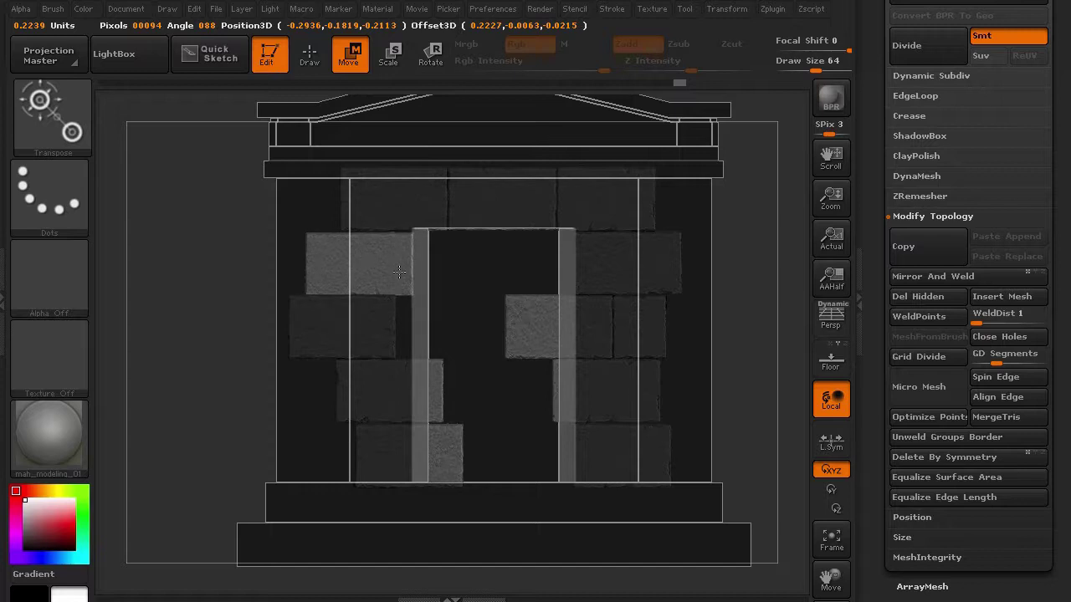
pyautogui.moveTo(399, 271); pyautogui.dragTo(399, 271)
# Step: Align the third-, fourth- and bottom-row bricks left of the doorway, and the two lower bricks on its right, with the door frame
pyautogui.keyDown('ctrl'); pyautogui.click(367, 324); pyautogui.keyUp('ctrl')
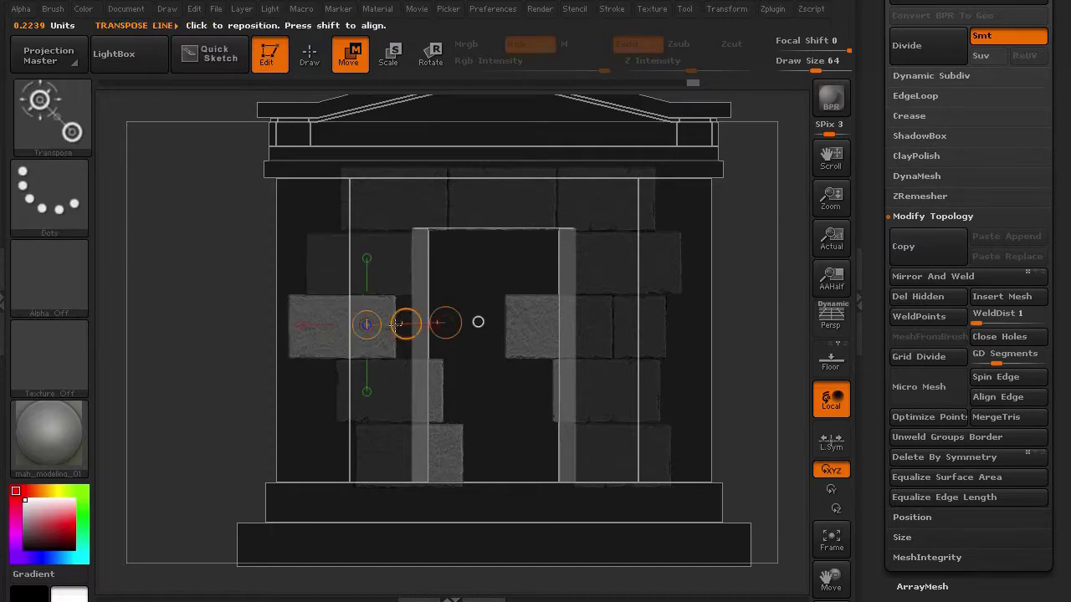
pyautogui.moveTo(407, 319); pyautogui.dragTo(423, 326)
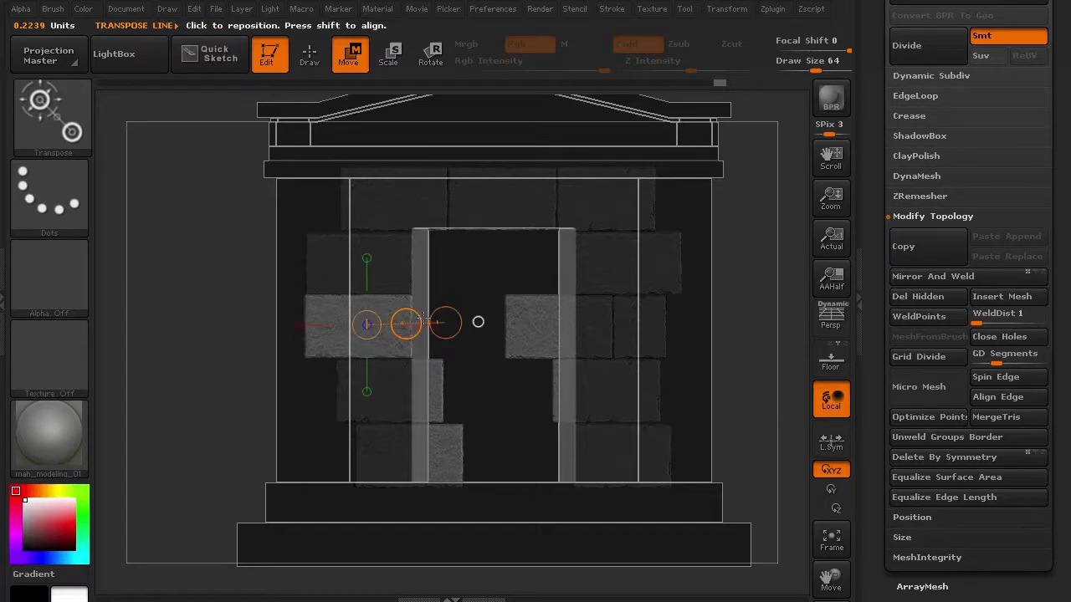
pyautogui.keyDown('ctrl'); pyautogui.click(410, 386); pyautogui.keyUp('ctrl')
pyautogui.moveTo(448, 384); pyautogui.dragTo(419, 389)
pyautogui.keyDown('ctrl'); pyautogui.click(427, 438); pyautogui.keyUp('ctrl')
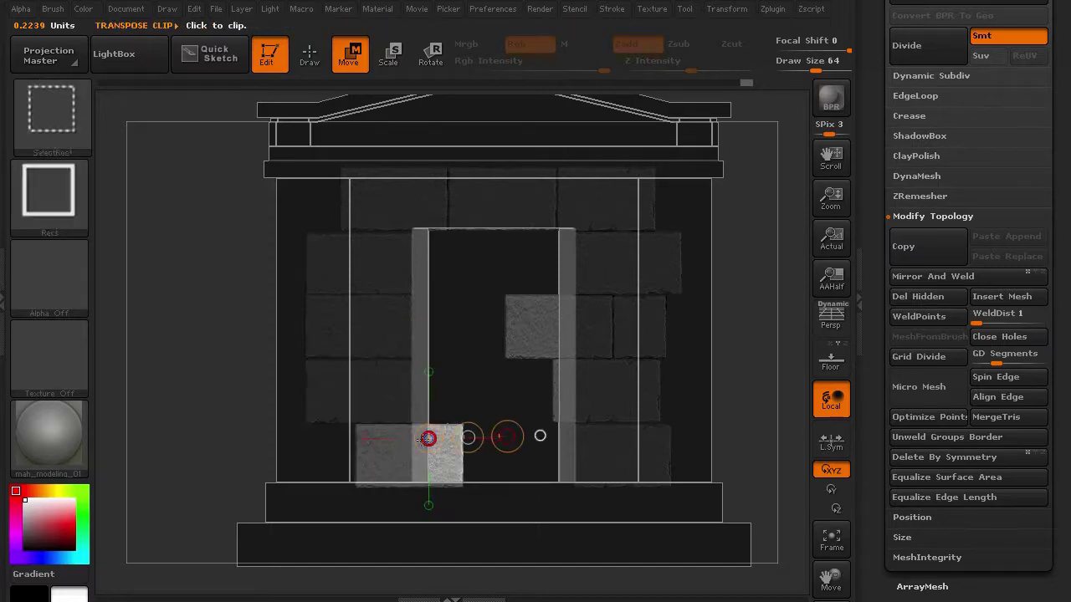
pyautogui.moveTo(461, 437); pyautogui.dragTo(416, 444)
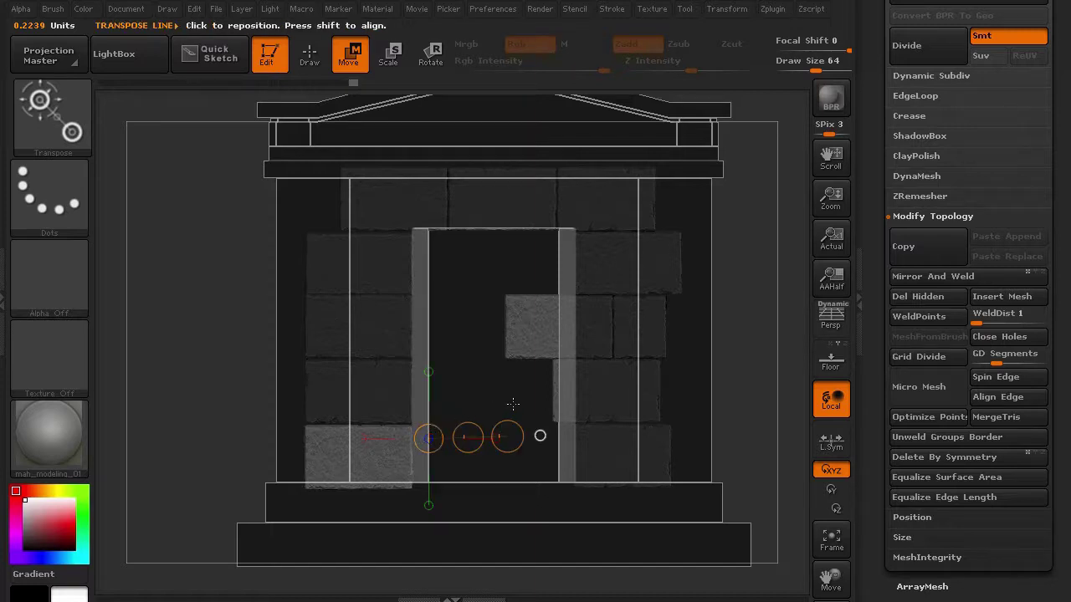
pyautogui.keyDown('ctrl'); pyautogui.click(621, 453); pyautogui.keyUp('ctrl')
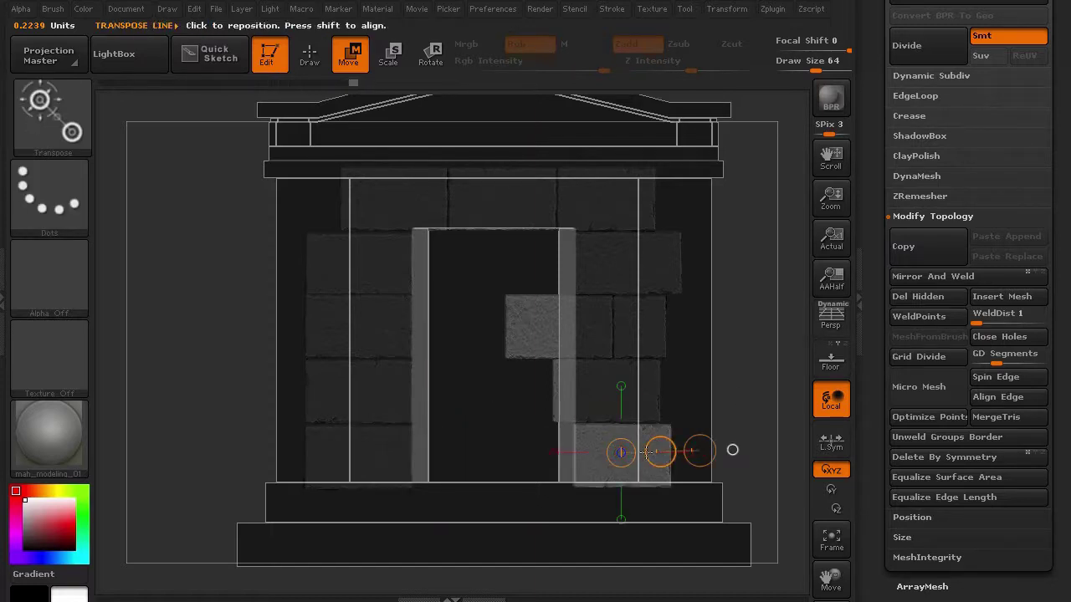
pyautogui.moveTo(653, 452); pyautogui.dragTo(660, 384)
# Step: Isolate the small end brick of the third row with a mask and move it right, clear of the Front wall
pyautogui.keyDown('ctrl'); pyautogui.click(594, 272); pyautogui.keyUp('ctrl')
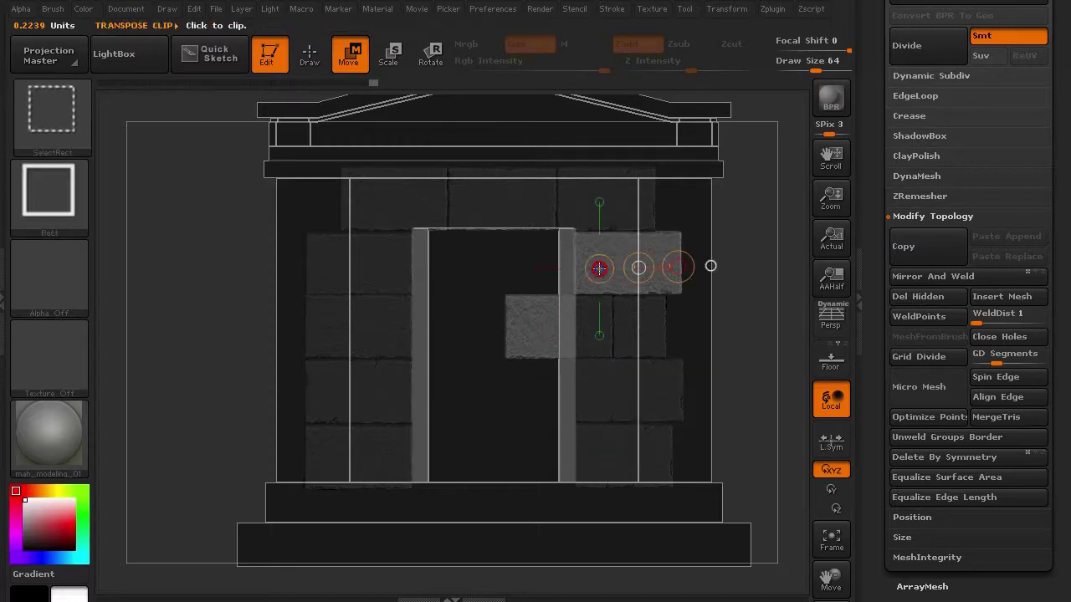
pyautogui.keyDown('ctrl'); pyautogui.click(639, 332); pyautogui.keyUp('ctrl')
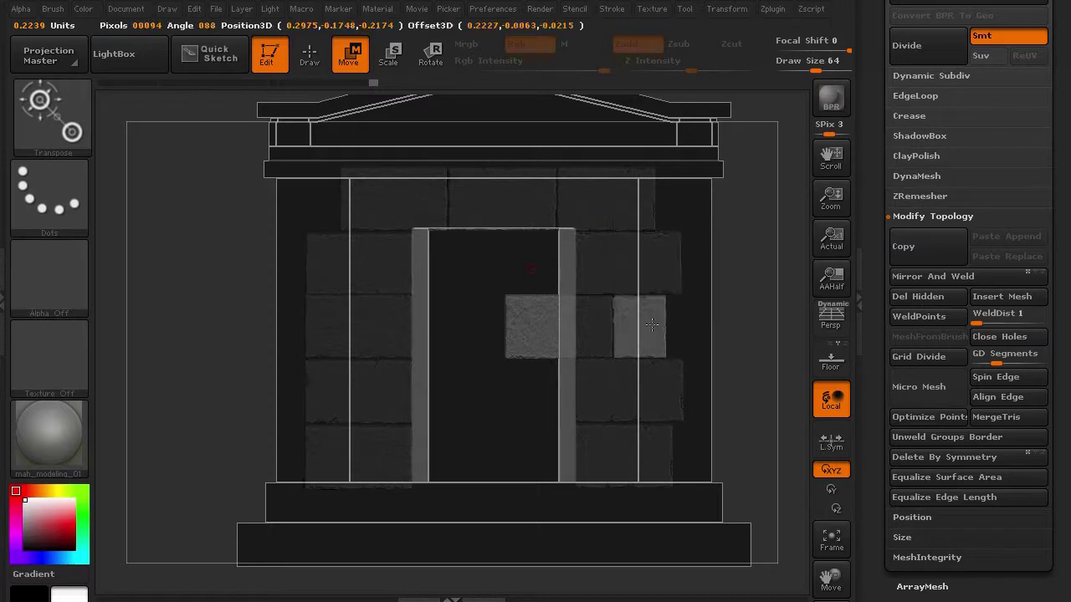
pyautogui.moveTo(689, 318); pyautogui.dragTo(785, 322)
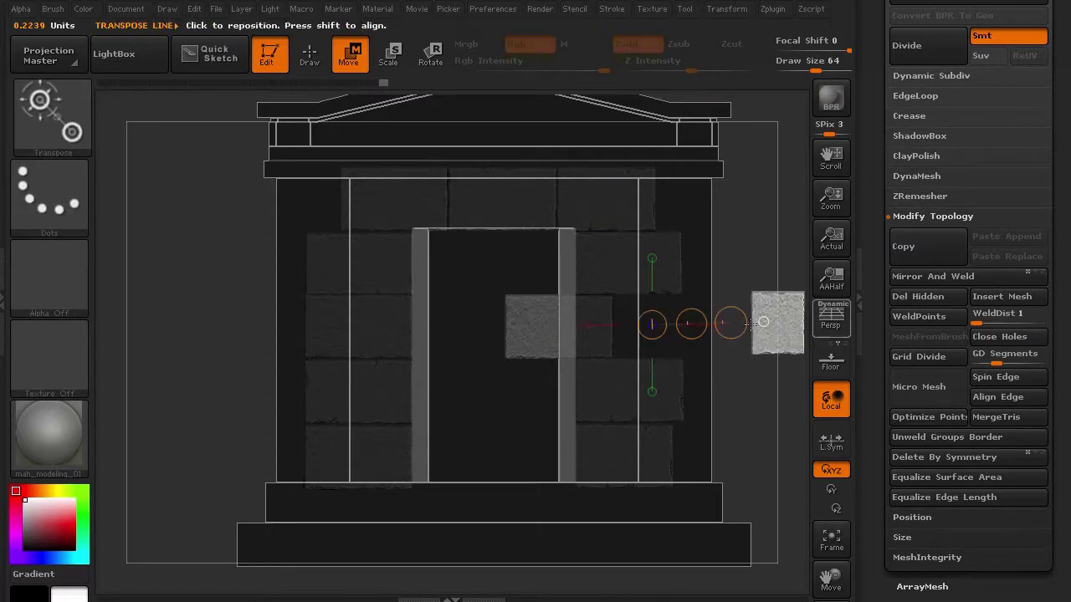
# Step: Isolate the large third-row brick beside the doorway with a mask and move it right to the door frame
pyautogui.keyDown('ctrl'); pyautogui.click(545, 334); pyautogui.keyUp('ctrl')
pyautogui.moveTo(578, 325); pyautogui.dragTo(638, 331)
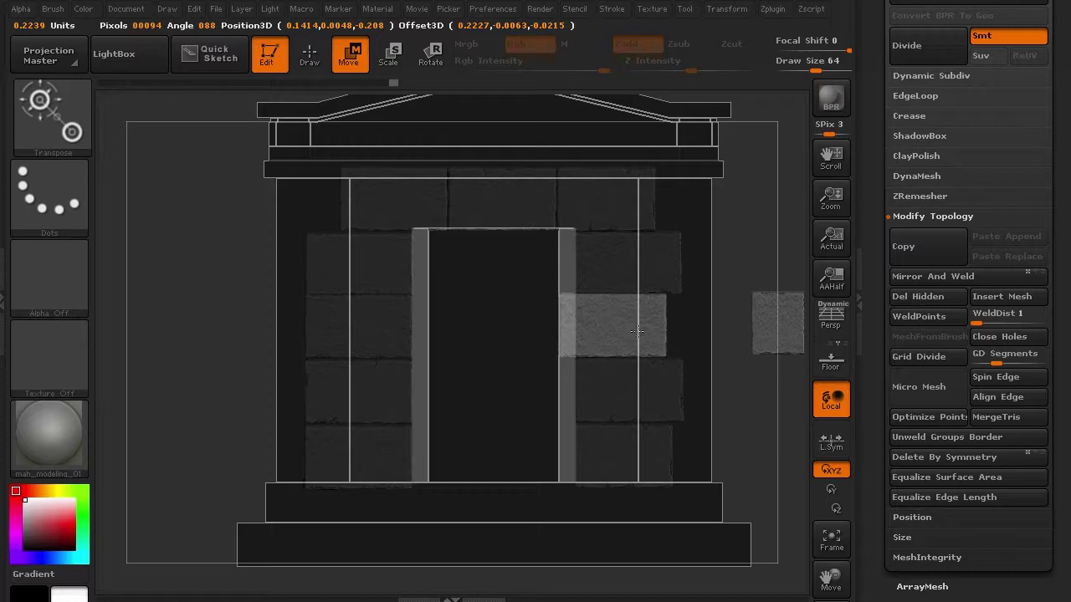
pyautogui.moveTo(637, 331); pyautogui.dragTo(638, 331)
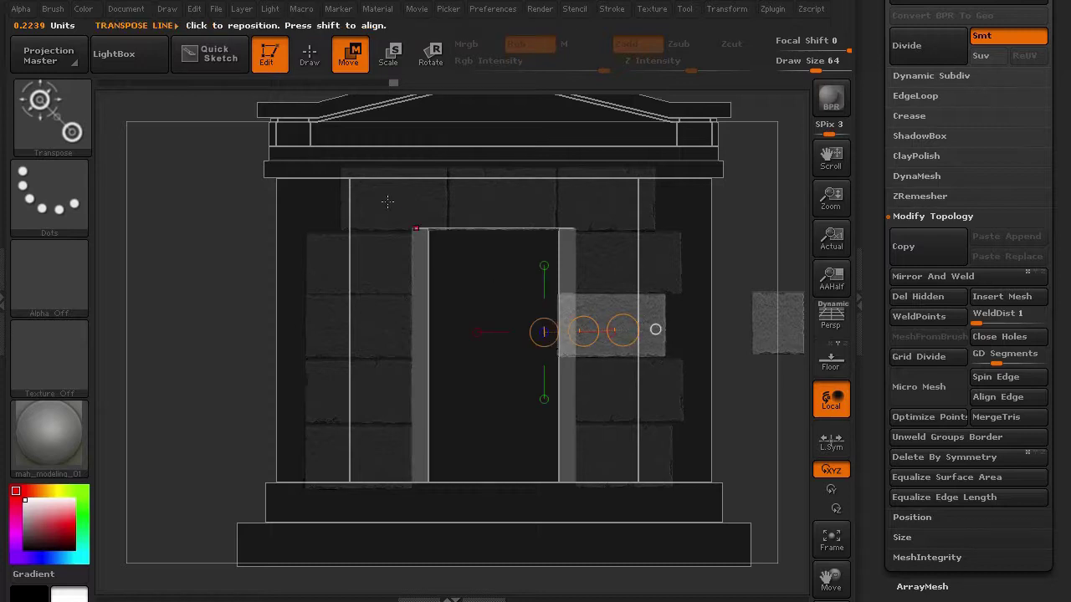
# Step: Clear the mask and hide the loose small end brick that lies clear of the Front wall
pyautogui.click(309, 63)
pyautogui.keyDown('ctrl'); pyautogui.click(681, 335); pyautogui.keyUp('ctrl')
pyautogui.keyDown('ctrl'); pyautogui.keyDown('shift'); pyautogui.click(306, 358); pyautogui.keyUp('shift'); pyautogui.keyUp('ctrl')
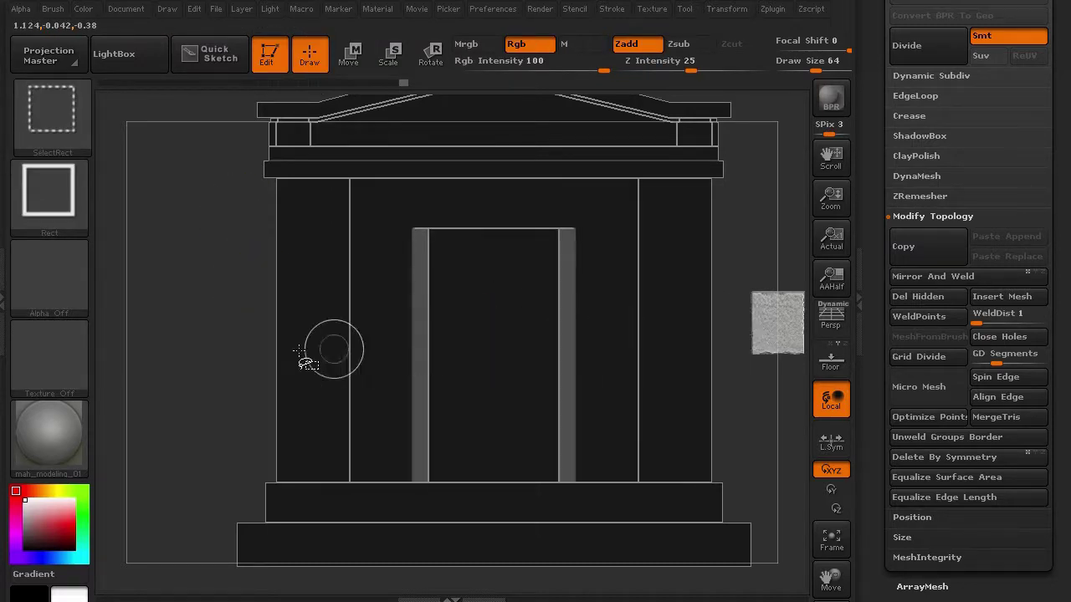
pyautogui.moveTo(207, 352)
pyautogui.keyDown('ctrl'); pyautogui.keyDown('shift'); pyautogui.mouseDown()
pyautogui.moveTo(221, 375)
pyautogui.moveTo(219, 360)
pyautogui.moveTo(157, 356)
pyautogui.moveTo(229, 353)
pyautogui.mouseUp(); pyautogui.keyUp('shift'); pyautogui.keyUp('ctrl')
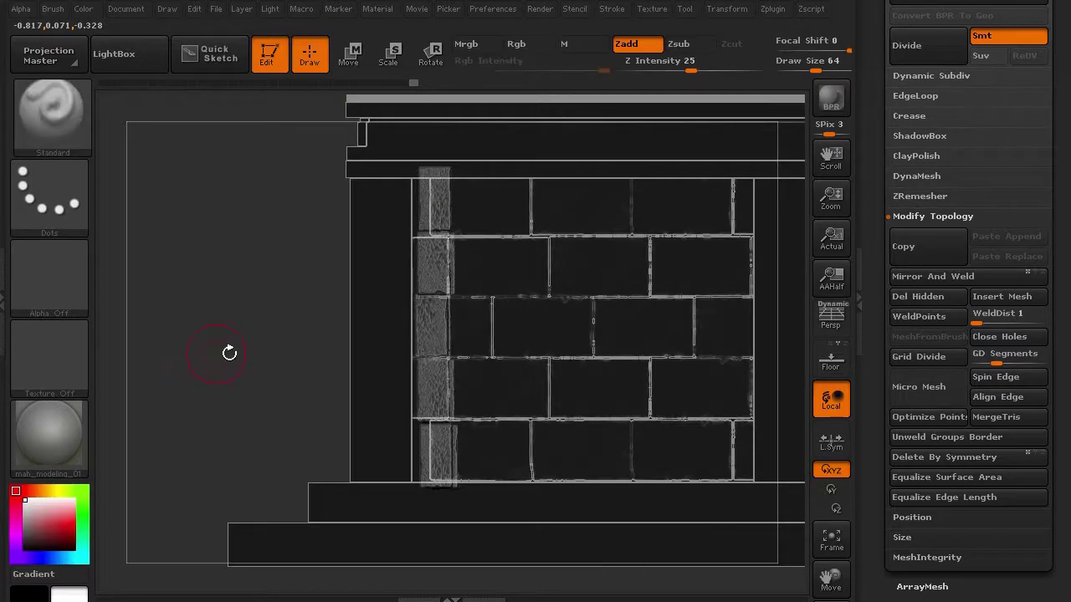
# Step: Move the whole Front wall forward in side view, until it stands just ahead of the side wall's front edge
pyautogui.press('w')
pyautogui.keyDown('shift'); pyautogui.moveTo(430, 361); pyautogui.dragTo(243, 361); pyautogui.keyUp('shift')
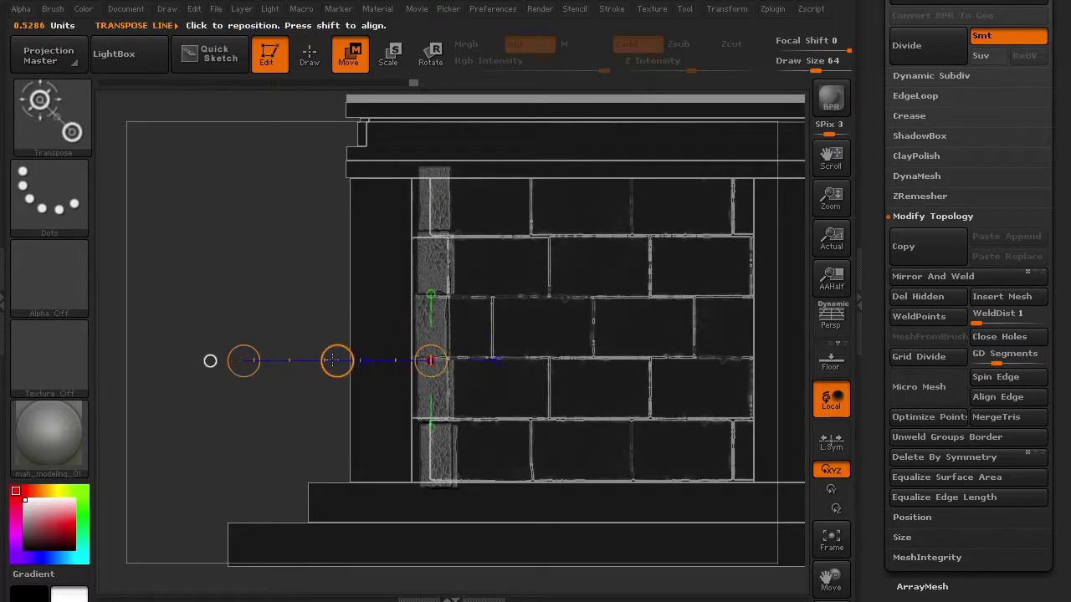
pyautogui.moveTo(337, 361); pyautogui.dragTo(296, 360)
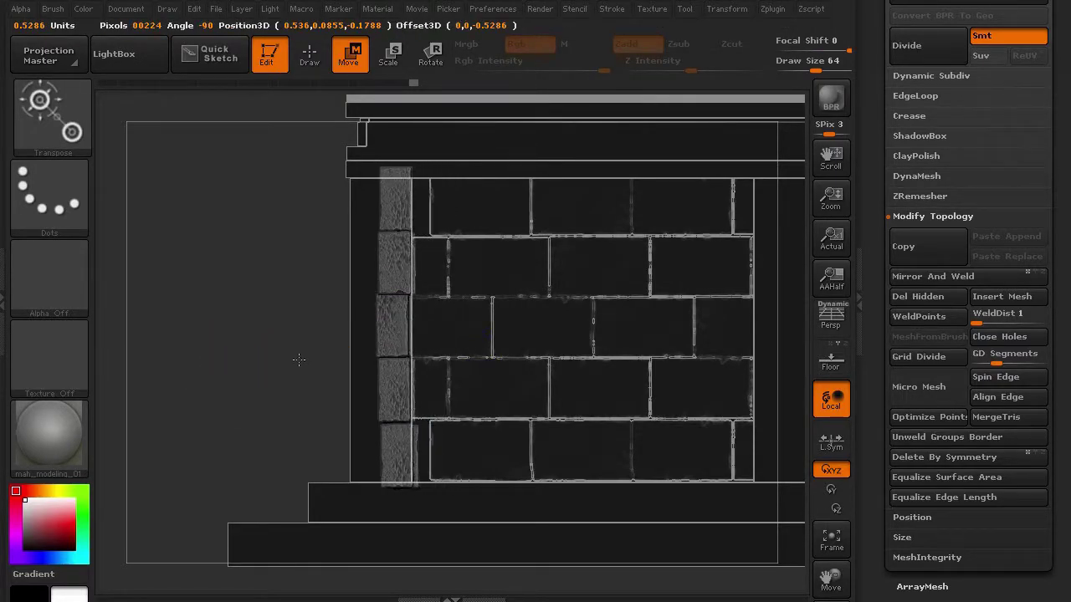
# Step: Isolate the third-row brick right of the doorway, nudge it right to the frame's outer edge, and clear the mask
pyautogui.moveTo(223, 256); pyautogui.dragTo(588, 324)
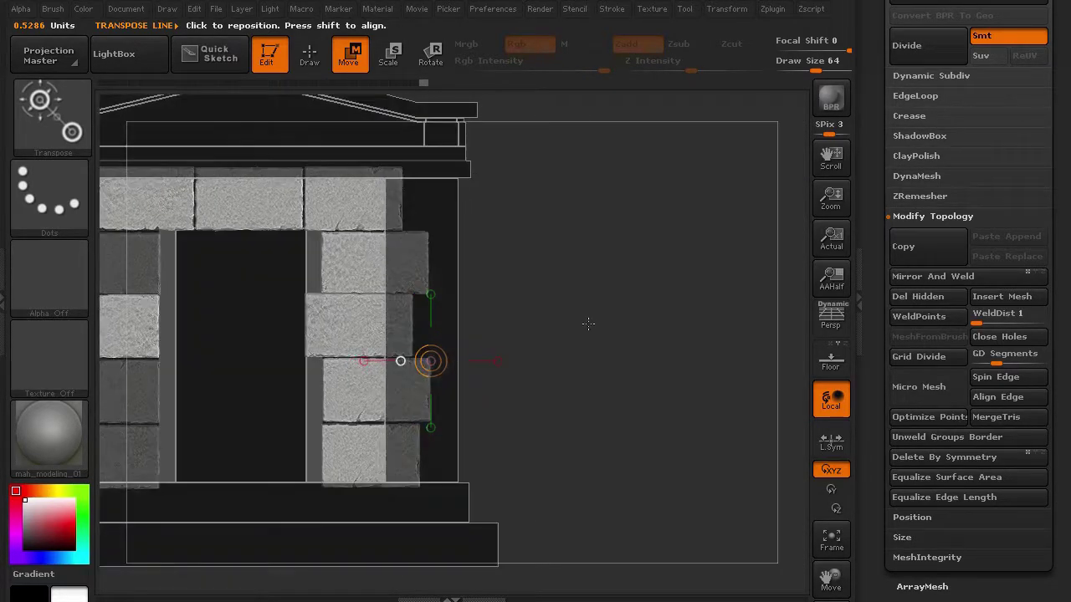
pyautogui.press('f')
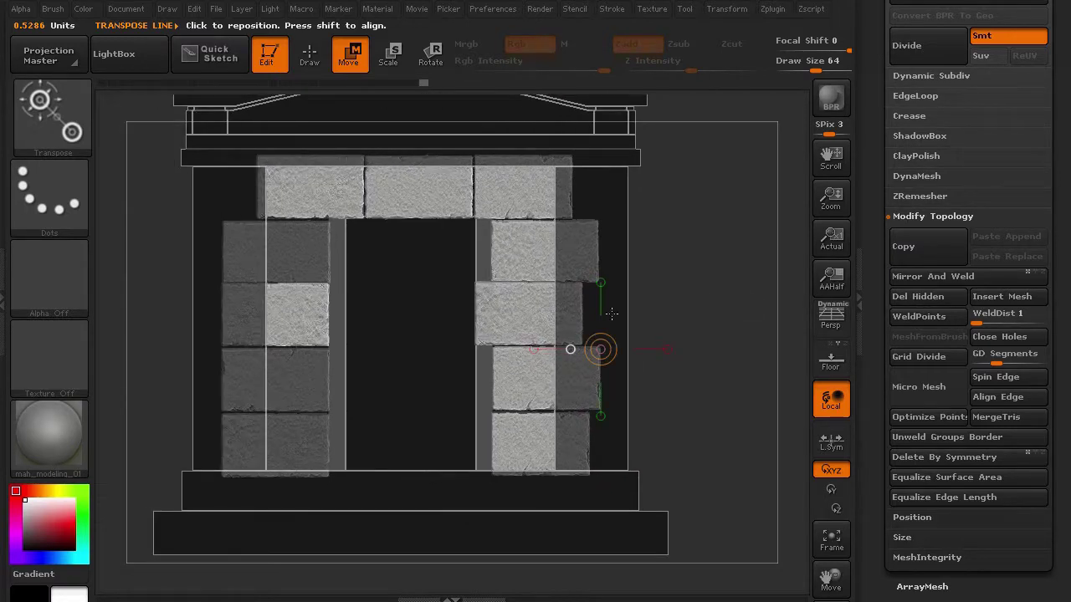
pyautogui.moveTo(523, 323)
pyautogui.keyDown('ctrl'); pyautogui.mouseDown()
pyautogui.moveTo(603, 321)
pyautogui.moveTo(569, 322)
pyautogui.mouseUp(); pyautogui.keyUp('ctrl')
pyautogui.moveTo(576, 322); pyautogui.dragTo(578, 323)
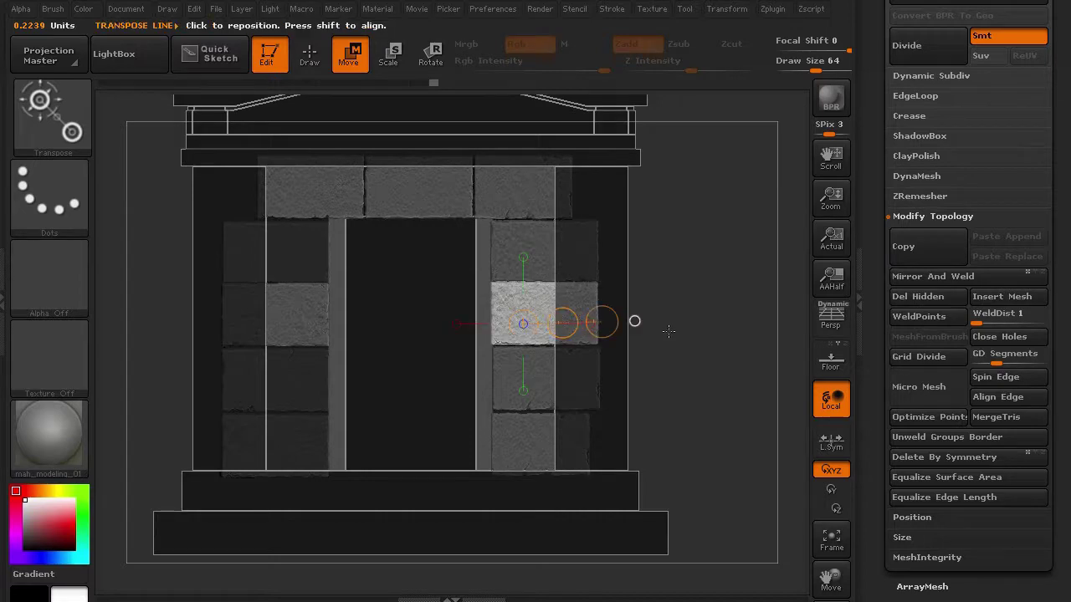
pyautogui.moveTo(695, 258)
pyautogui.keyDown('ctrl'); pyautogui.mouseDown()
pyautogui.moveTo(717, 291)
pyautogui.moveTo(713, 326)
pyautogui.moveTo(736, 332)
pyautogui.moveTo(728, 361)
pyautogui.moveTo(600, 328)
pyautogui.moveTo(347, 321)
pyautogui.moveTo(382, 376)
pyautogui.mouseUp(); pyautogui.keyUp('ctrl')
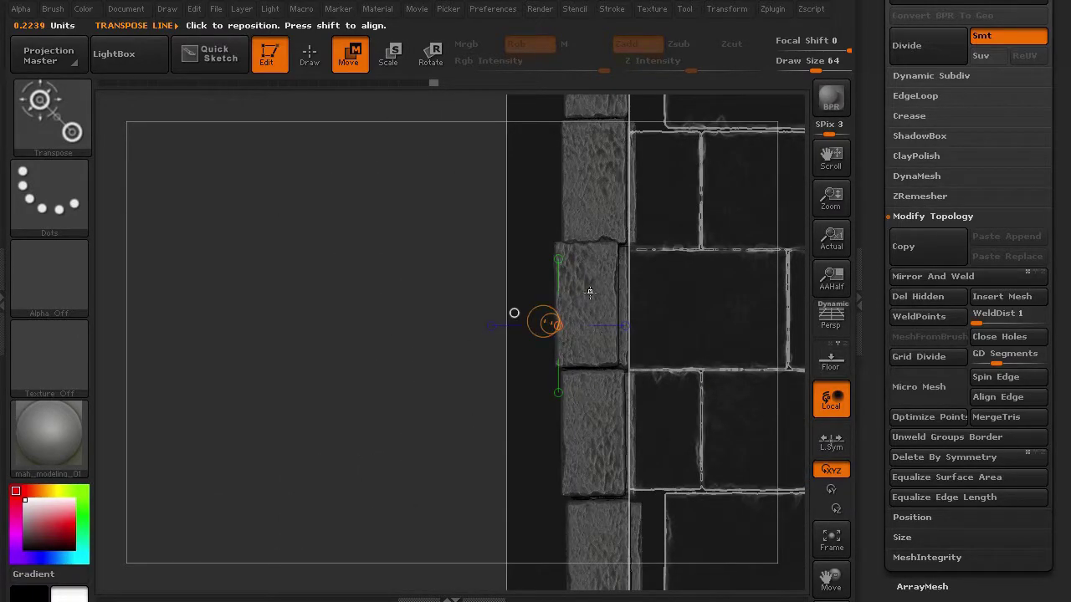
# Step: Isolate the protruding third-row brick in side view, move it back flush with its neighbouring bricks, and clear the mask
pyautogui.keyDown('shift'); pyautogui.moveTo(590, 292); pyautogui.dragTo(309, 293); pyautogui.keyUp('shift')
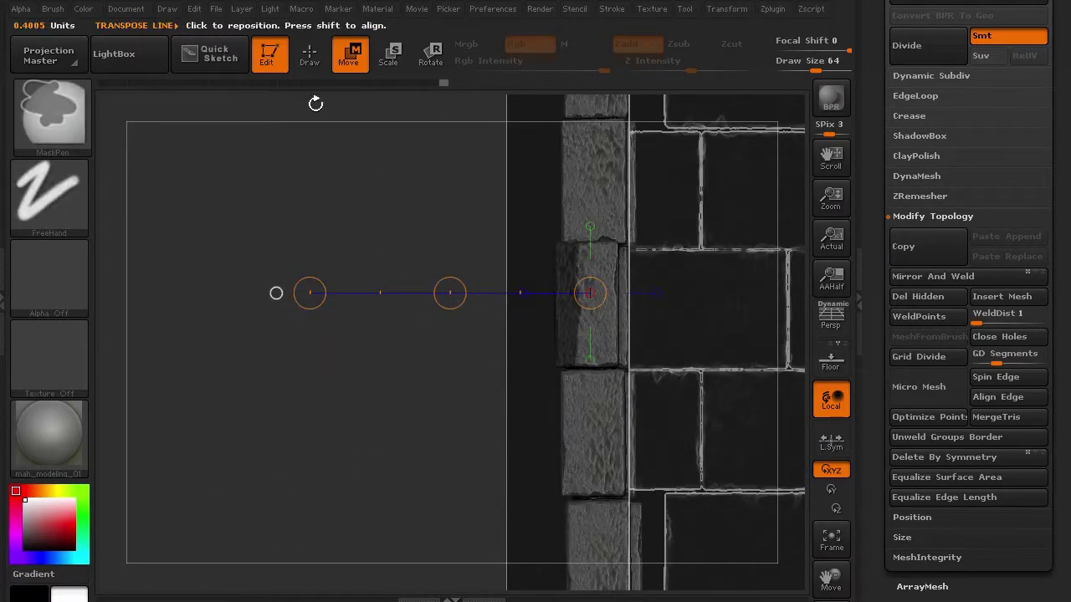
pyautogui.keyDown('ctrl'); pyautogui.moveTo(392, 363); pyautogui.dragTo(443, 389); pyautogui.keyUp('ctrl')
pyautogui.keyDown('ctrl'); pyautogui.click(570, 344); pyautogui.keyUp('ctrl')
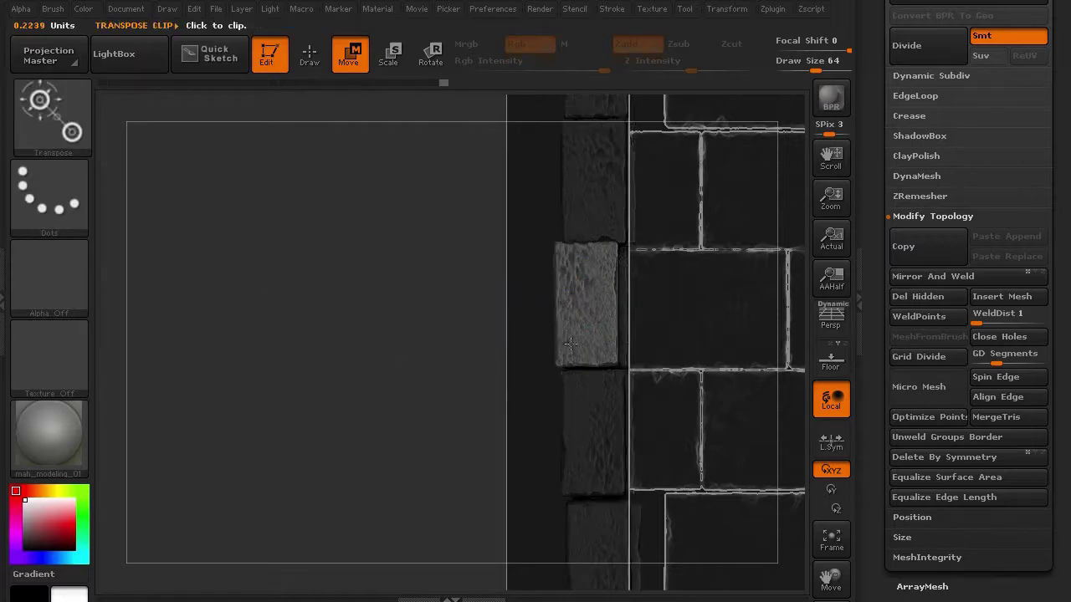
pyautogui.keyDown('ctrl'); pyautogui.moveTo(571, 344); pyautogui.dragTo(555, 341); pyautogui.keyUp('ctrl')
pyautogui.keyDown('shift'); pyautogui.moveTo(581, 290); pyautogui.dragTo(329, 289); pyautogui.keyUp('shift')
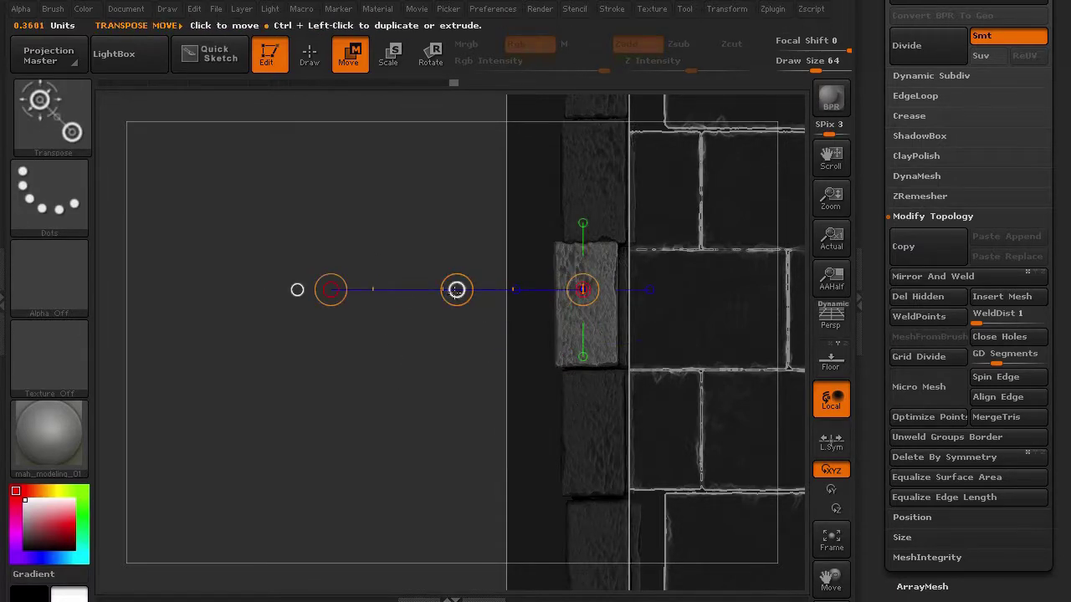
pyautogui.moveTo(454, 290); pyautogui.dragTo(465, 292)
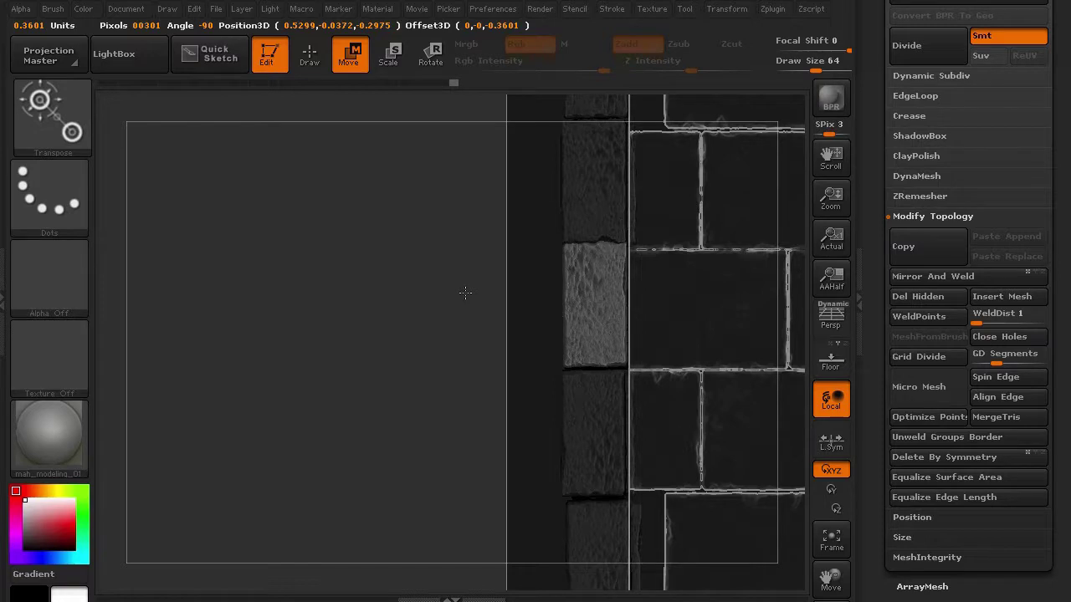
pyautogui.keyDown('alt'); pyautogui.moveTo(416, 408); pyautogui.dragTo(361, 275); pyautogui.keyUp('alt')
pyautogui.keyDown('ctrl'); pyautogui.moveTo(349, 330); pyautogui.dragTo(419, 371); pyautogui.keyUp('ctrl')
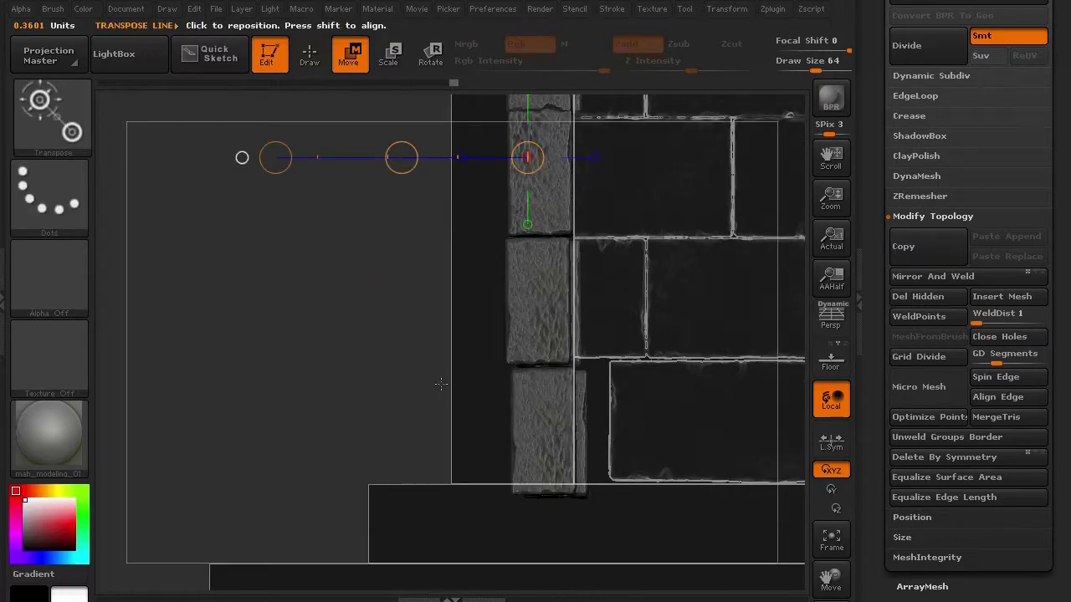
# Step: Mask off the bottom brick of the Front wall and lay a move line across its depth
pyautogui.keyDown('ctrl'); pyautogui.click(539, 413); pyautogui.keyUp('ctrl')
pyautogui.moveTo(530, 386)
pyautogui.mouseDown()
pyautogui.moveTo(347, 388)
pyautogui.moveTo(398, 385)
pyautogui.mouseUp()
pyautogui.moveTo(251, 265); pyautogui.dragTo(422, 281)
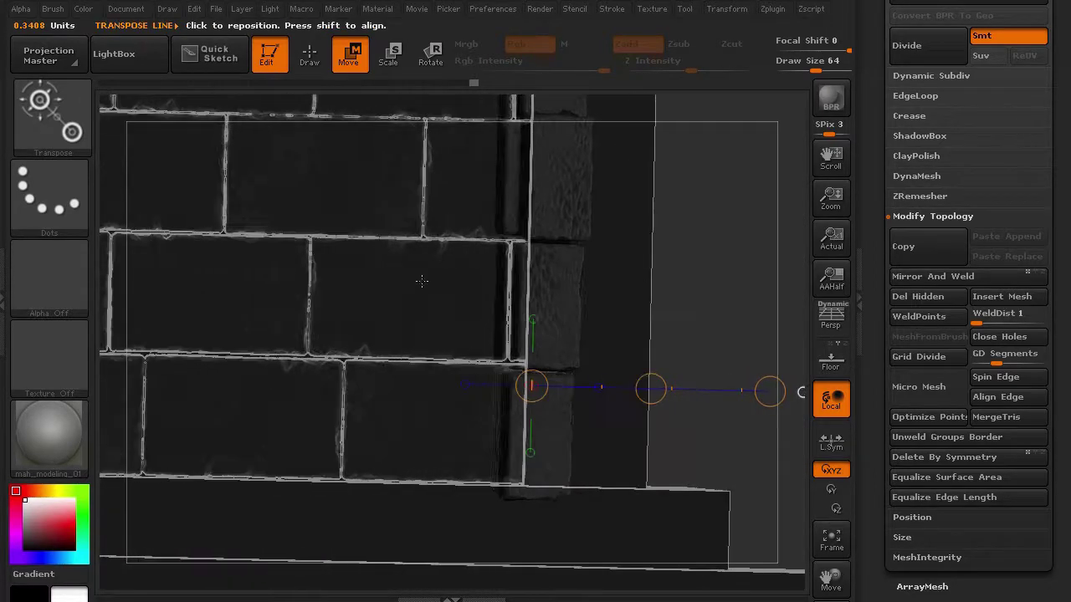
# Step: Check the fit of the Front wall's bricks against the columns and door frame from several angles
pyautogui.moveTo(699, 250); pyautogui.dragTo(676, 305)
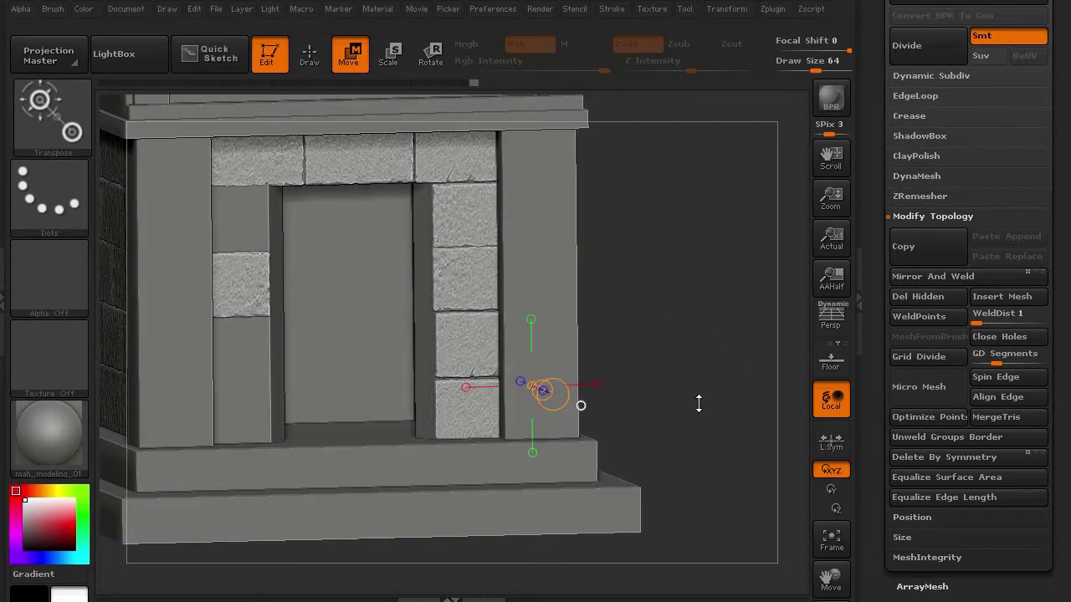
pyautogui.moveTo(674, 387); pyautogui.dragTo(502, 276)
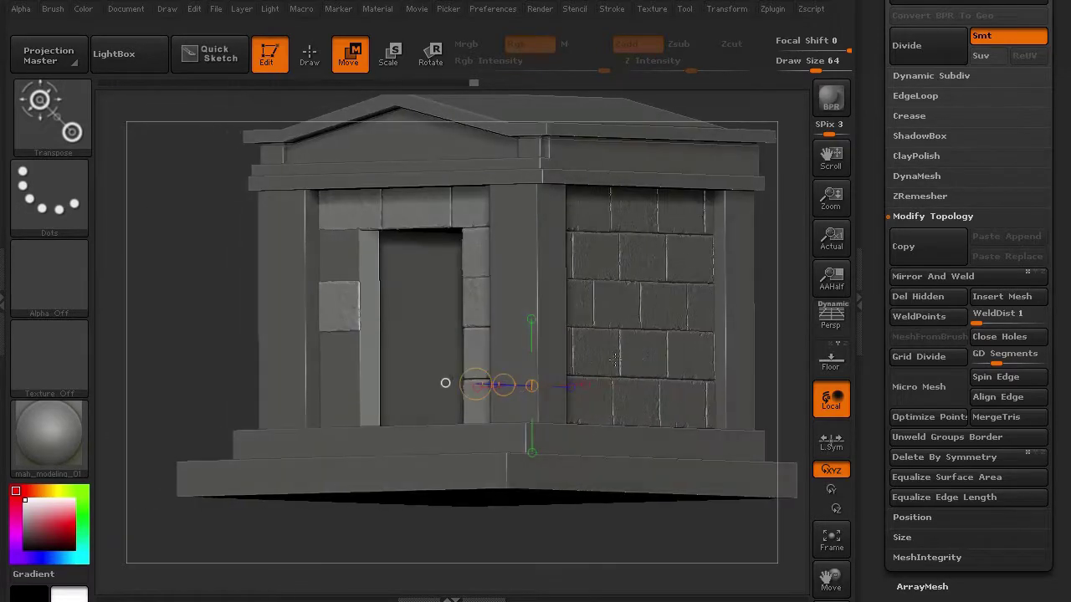
pyautogui.click(317, 67)
pyautogui.moveTo(210, 275)
pyautogui.mouseDown()
pyautogui.moveTo(179, 282)
pyautogui.moveTo(320, 326)
pyautogui.mouseUp()
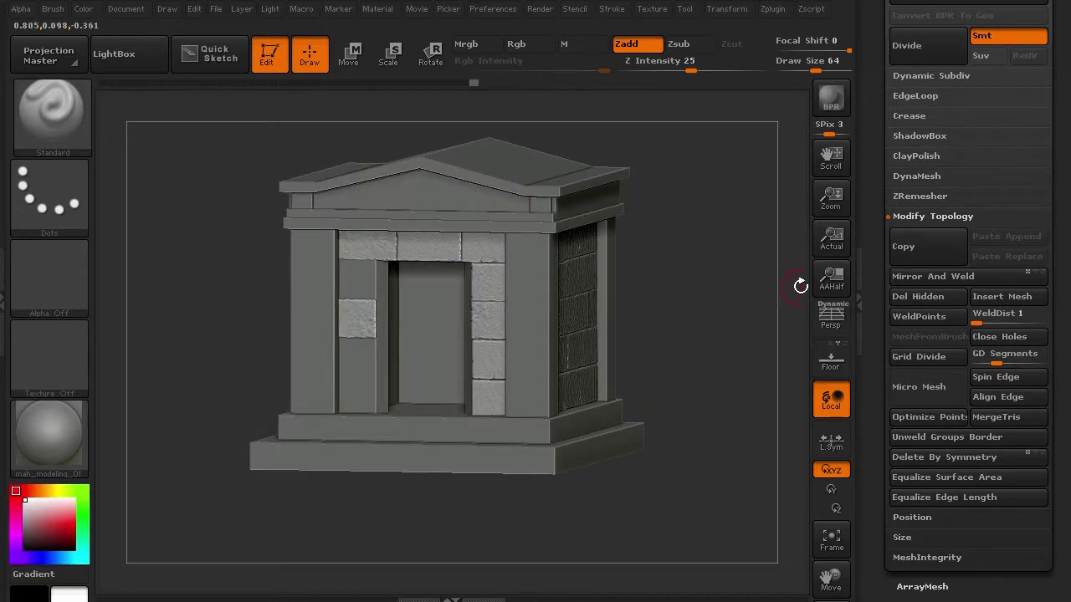
# Step: Save the tool as mausoleum_04.ztl
pyautogui.scroll(8, 1027, 218)
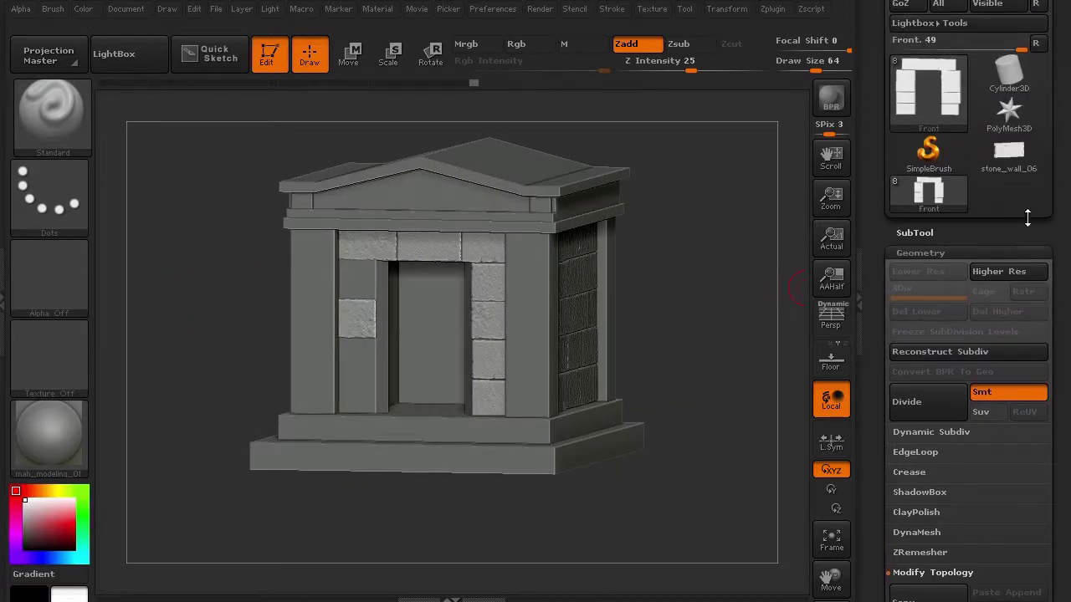
pyautogui.moveTo(1063, 148); pyautogui.dragTo(1061, 252)
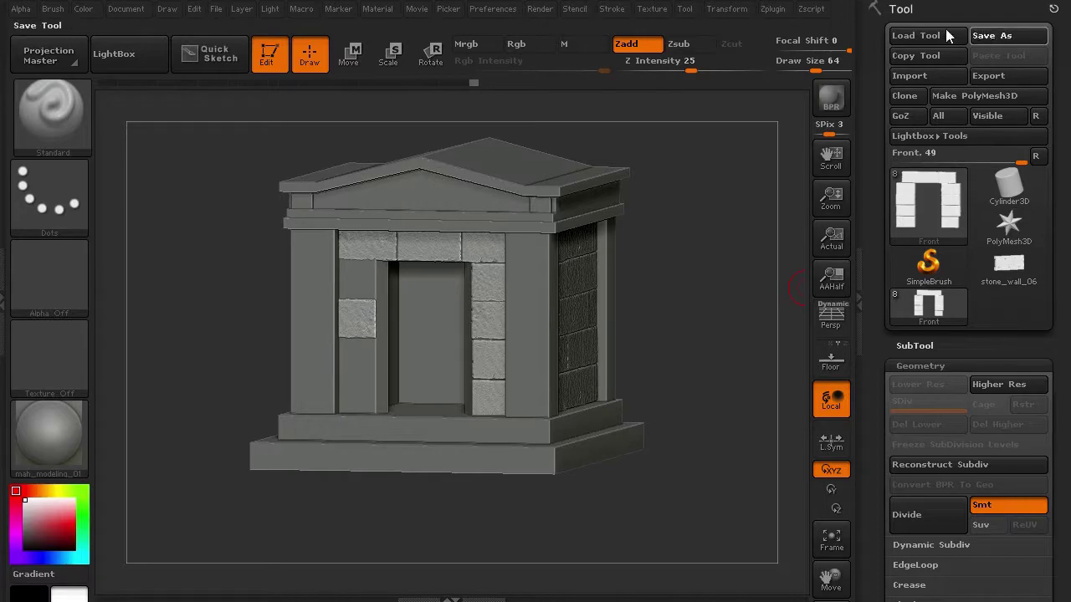
pyautogui.click(975, 35)
pyautogui.click(169, 284)
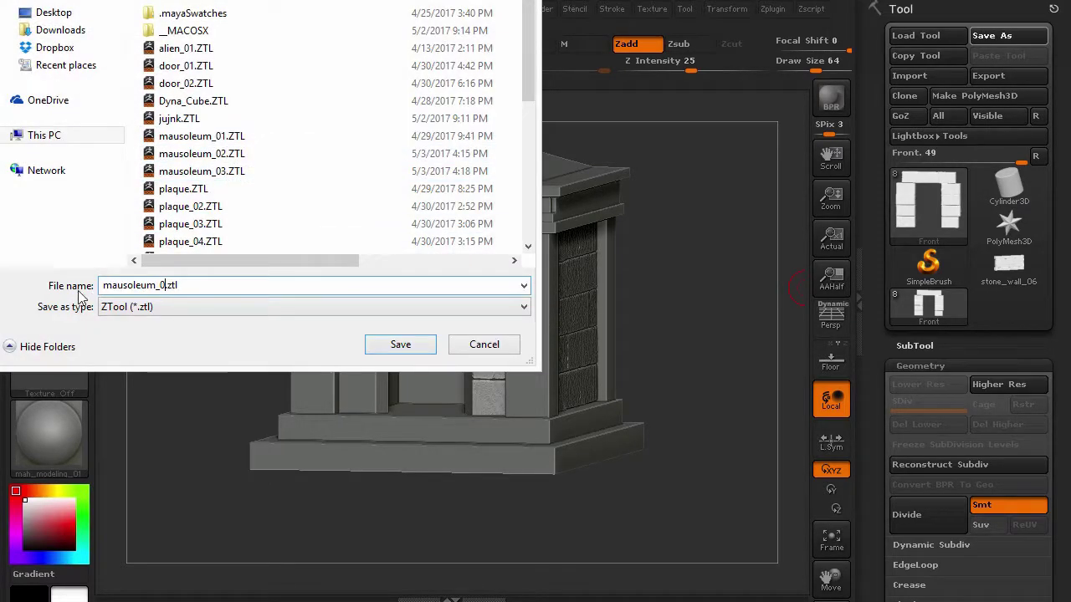
pyautogui.write('4')
pyautogui.press('Return')
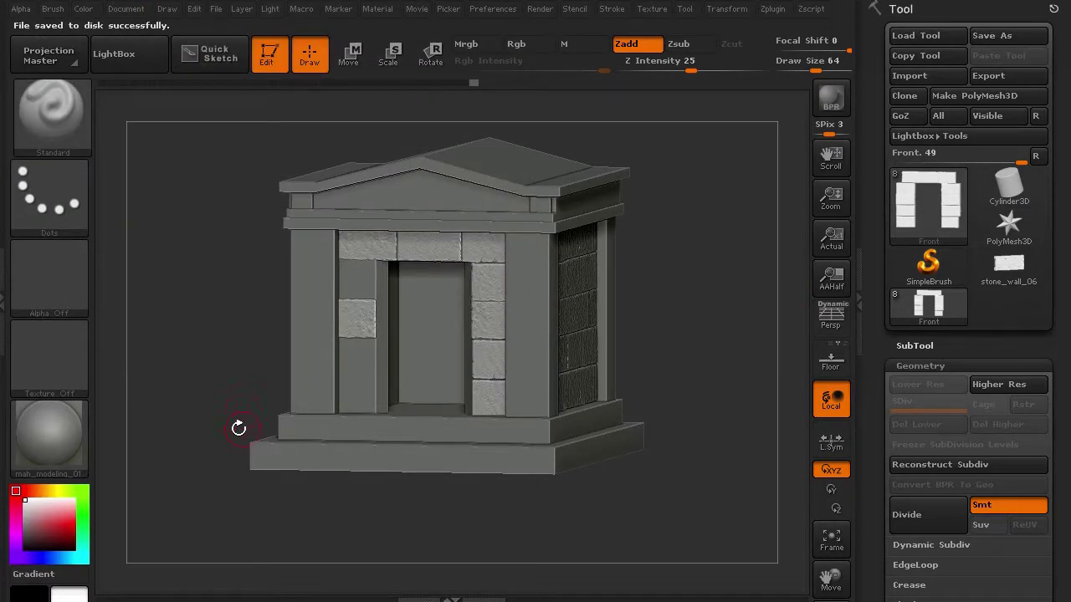
# Step: Select the mausoleum_04 subtool, hide all other subtools, and display its polygroup colours
pyautogui.click(908, 346)
pyautogui.scroll(-5, 920, 276)
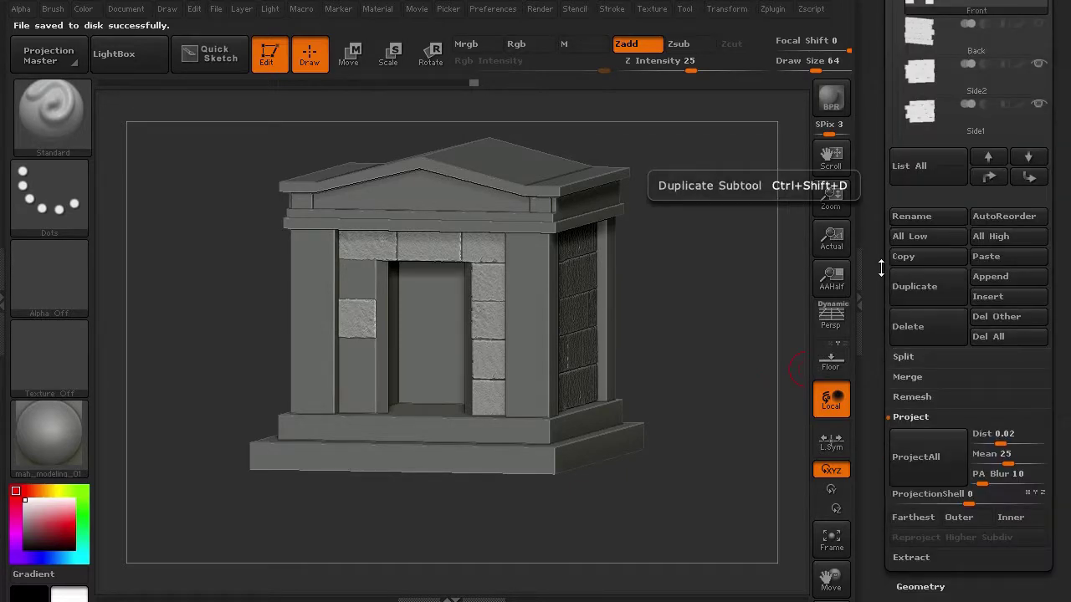
pyautogui.scroll(3, 950, 177)
pyautogui.click(984, 119)
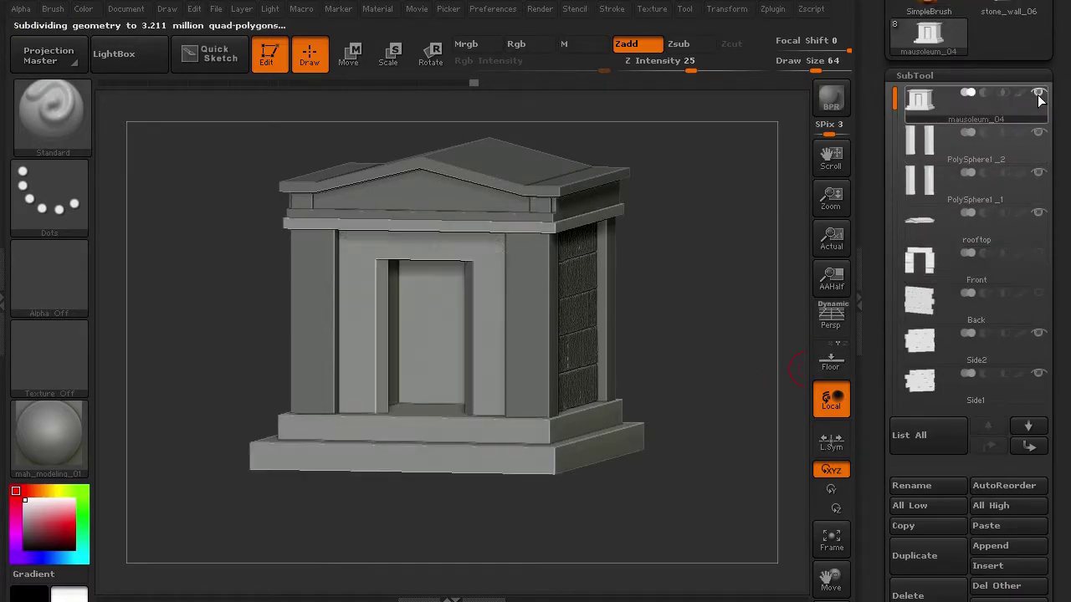
pyautogui.keyDown('alt'); pyautogui.click(1038, 92); pyautogui.keyUp('alt')
pyautogui.moveTo(215, 396); pyautogui.dragTo(370, 329)
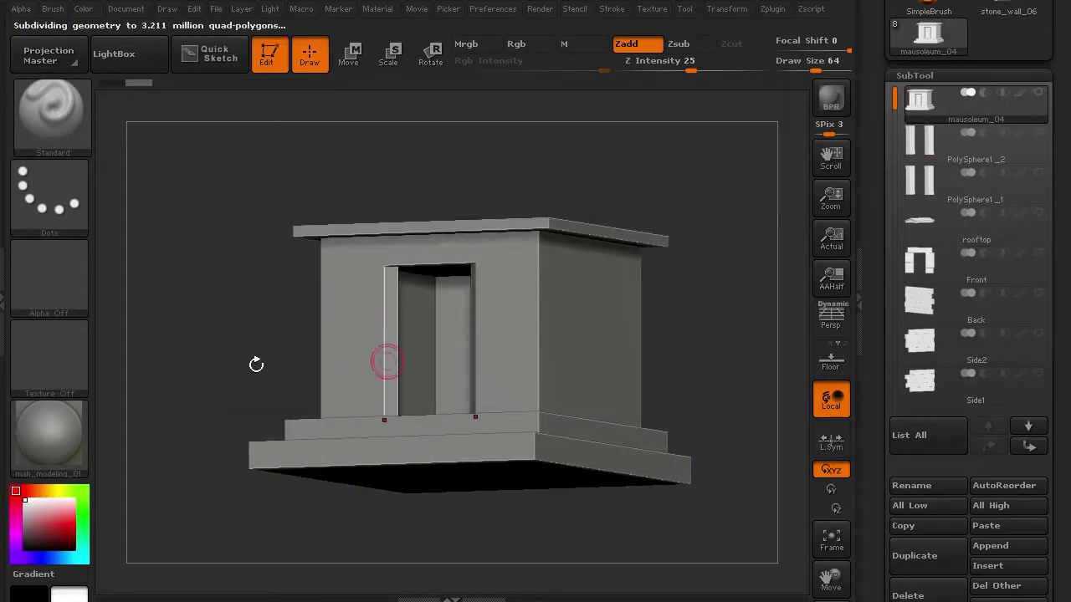
pyautogui.moveTo(256, 363); pyautogui.dragTo(305, 413)
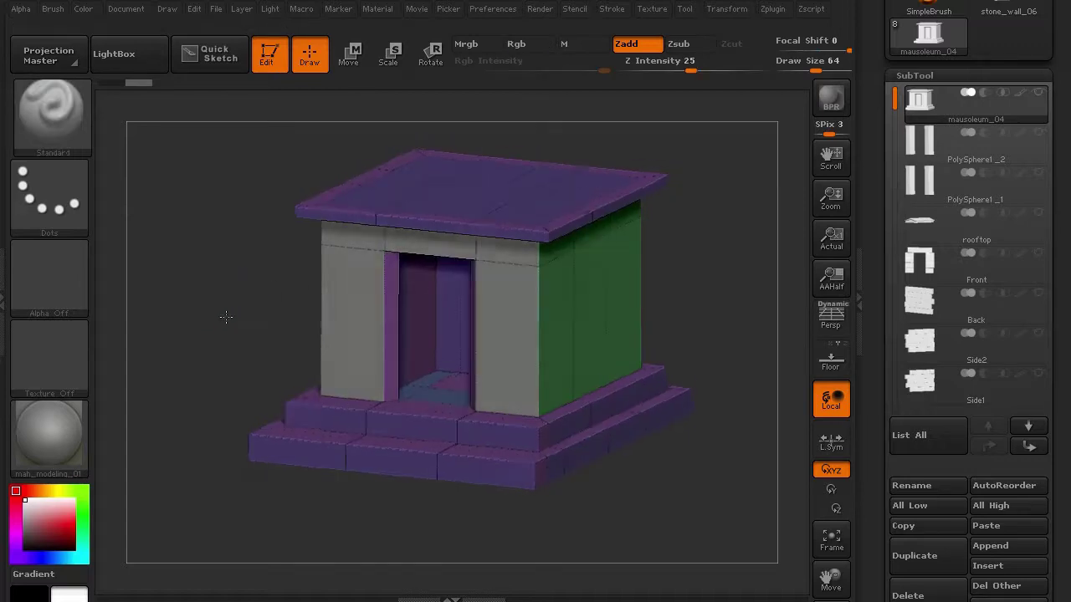
pyautogui.moveTo(222, 312)
pyautogui.mouseDown()
pyautogui.moveTo(227, 265)
pyautogui.moveTo(221, 326)
pyautogui.mouseUp()
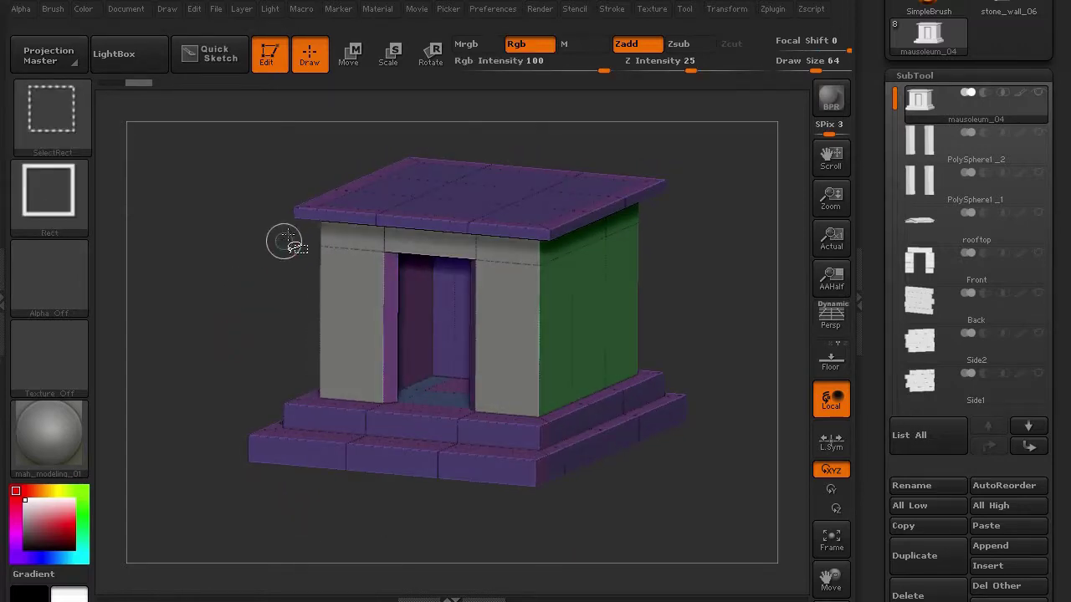
# Step: Isolate the slab beneath the roof and the base steps of mausoleum_04, hiding all wall and doorway faces
pyautogui.keyDown('ctrl'); pyautogui.keyDown('shift'); pyautogui.click(301, 215); pyautogui.keyUp('shift'); pyautogui.keyUp('ctrl')
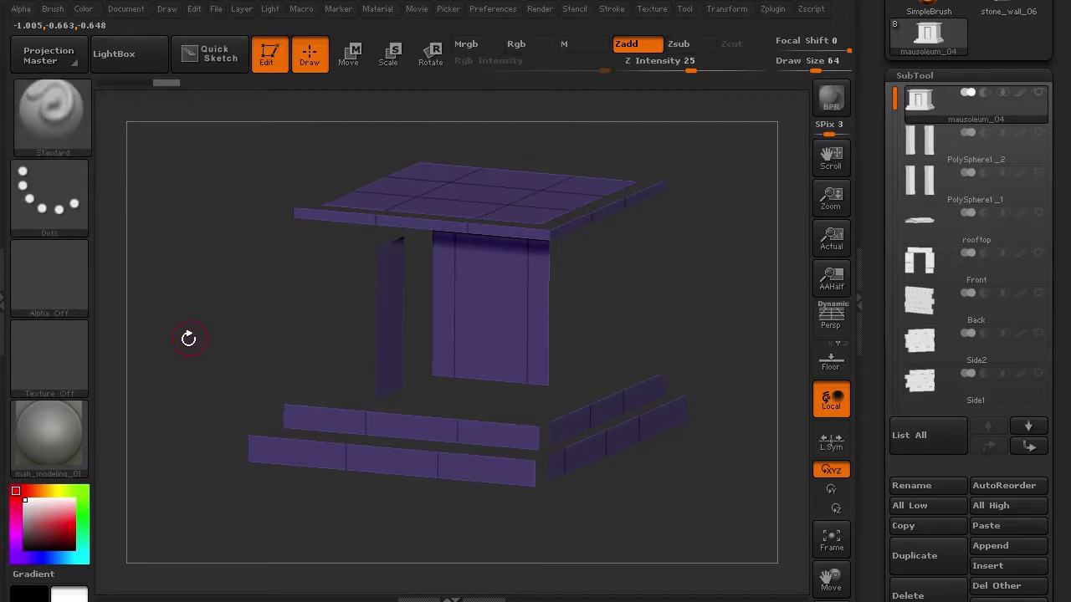
pyautogui.keyDown('ctrl'); pyautogui.keyDown('shift'); pyautogui.click(182, 339); pyautogui.keyUp('shift'); pyautogui.keyUp('ctrl')
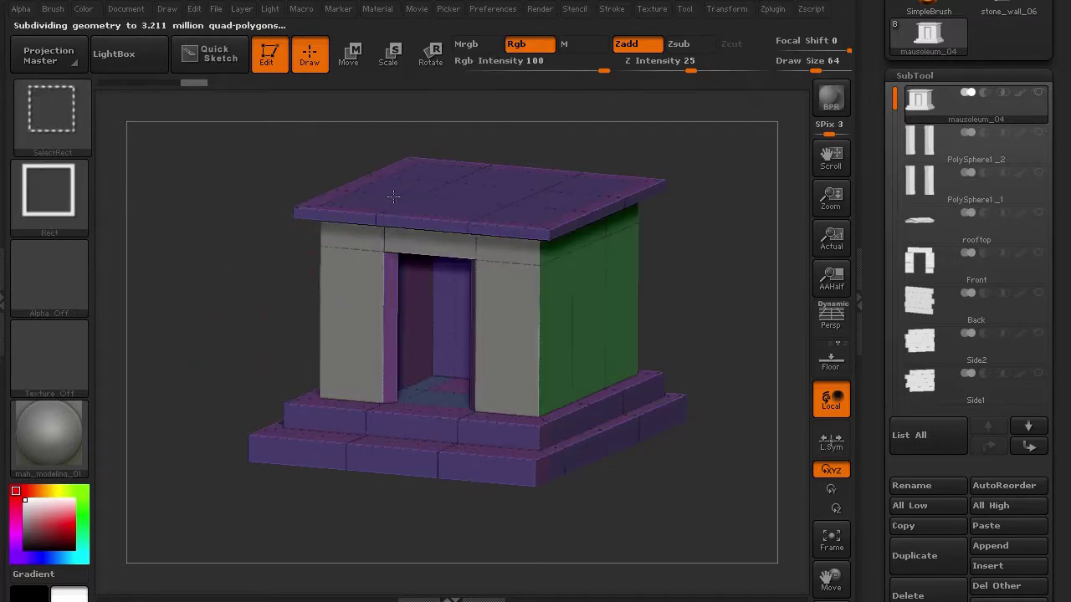
pyautogui.keyDown('ctrl'); pyautogui.keyDown('shift'); pyautogui.click(393, 196); pyautogui.keyUp('shift'); pyautogui.keyUp('ctrl')
pyautogui.keyDown('ctrl'); pyautogui.keyDown('shift'); pyautogui.click(180, 327); pyautogui.keyUp('shift'); pyautogui.keyUp('ctrl')
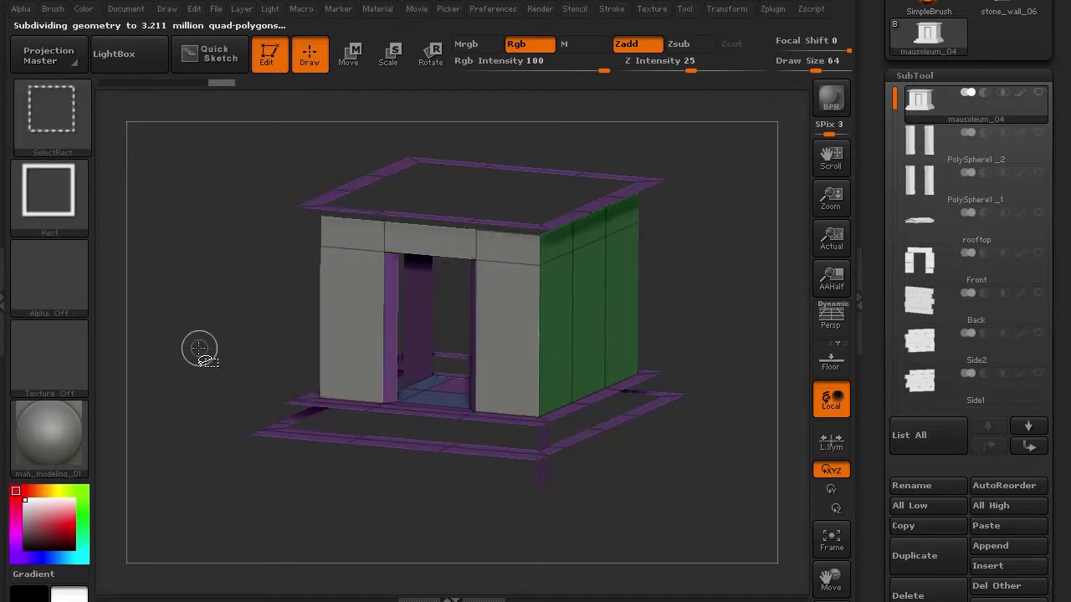
pyautogui.keyDown('ctrl'); pyautogui.keyDown('shift'); pyautogui.click(308, 222); pyautogui.keyUp('shift'); pyautogui.keyUp('ctrl')
pyautogui.keyDown('ctrl'); pyautogui.keyDown('shift'); pyautogui.click(213, 426); pyautogui.keyUp('shift'); pyautogui.keyUp('ctrl')
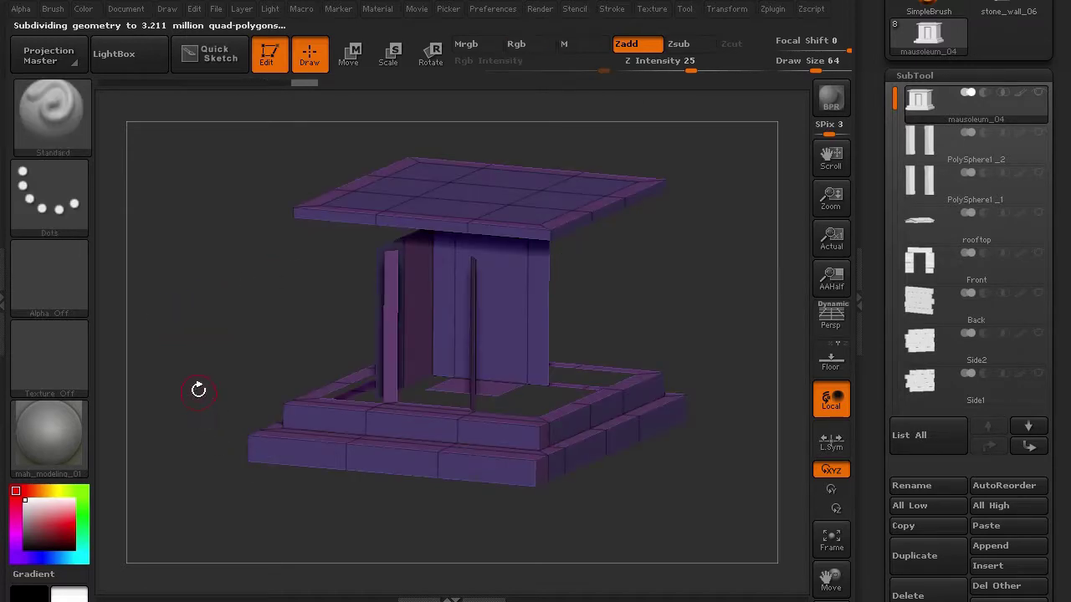
pyautogui.moveTo(198, 390)
pyautogui.mouseDown()
pyautogui.moveTo(201, 354)
pyautogui.moveTo(209, 374)
pyautogui.mouseUp()
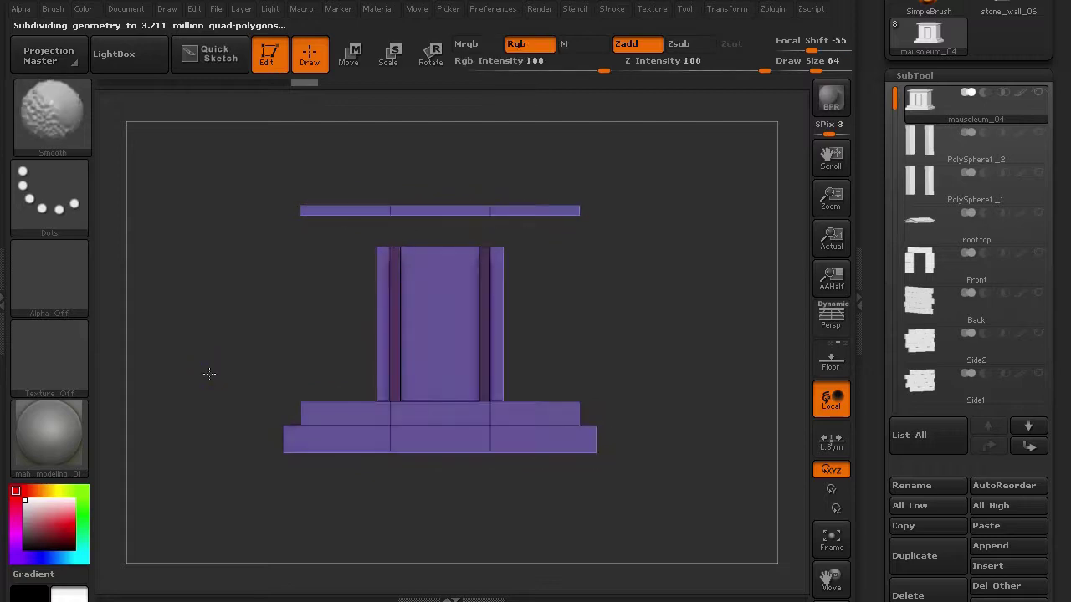
pyautogui.keyDown('ctrl'); pyautogui.keyDown('shift'); pyautogui.moveTo(340, 244); pyautogui.dragTo(538, 377); pyautogui.keyUp('shift'); pyautogui.keyUp('ctrl')
# Step: Group the visible slab and base steps into one polygroup and show all the other subtools again
pyautogui.moveTo(249, 323)
pyautogui.mouseDown()
pyautogui.moveTo(237, 399)
pyautogui.moveTo(222, 376)
pyautogui.moveTo(232, 356)
pyautogui.mouseUp()
pyautogui.hotkey('ctrl', 'w')
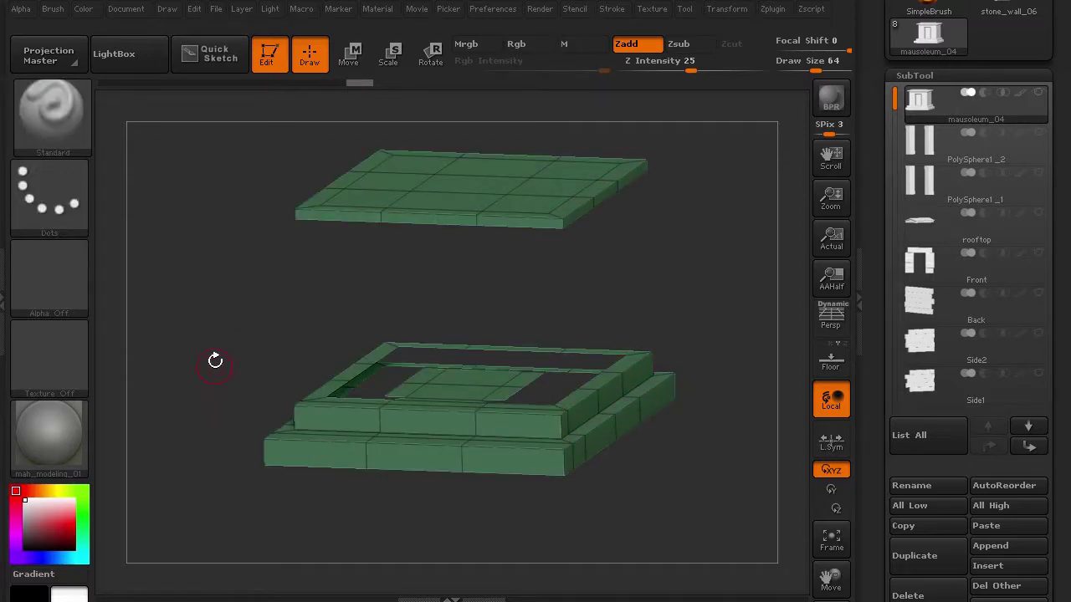
pyautogui.click(1037, 95)
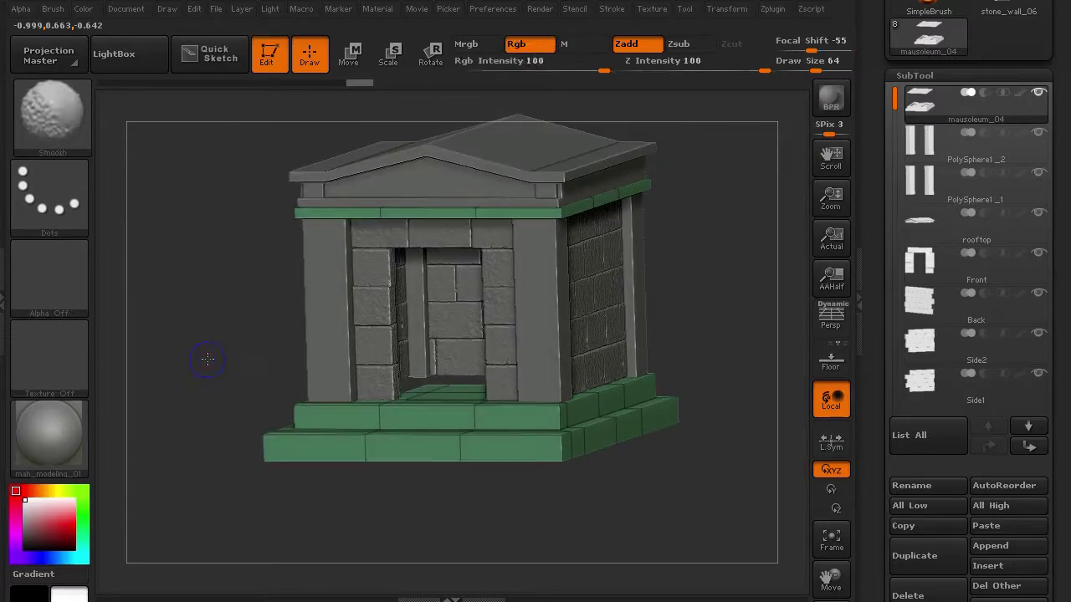
# Step: Turn off the polygroup colours and save the tool over the existing mausoleum_04.ztl
pyautogui.hotkey('shift', 'f')
pyautogui.moveTo(201, 354); pyautogui.dragTo(228, 394)
pyautogui.moveTo(1064, 94); pyautogui.dragTo(1064, 364)
pyautogui.click(992, 35)
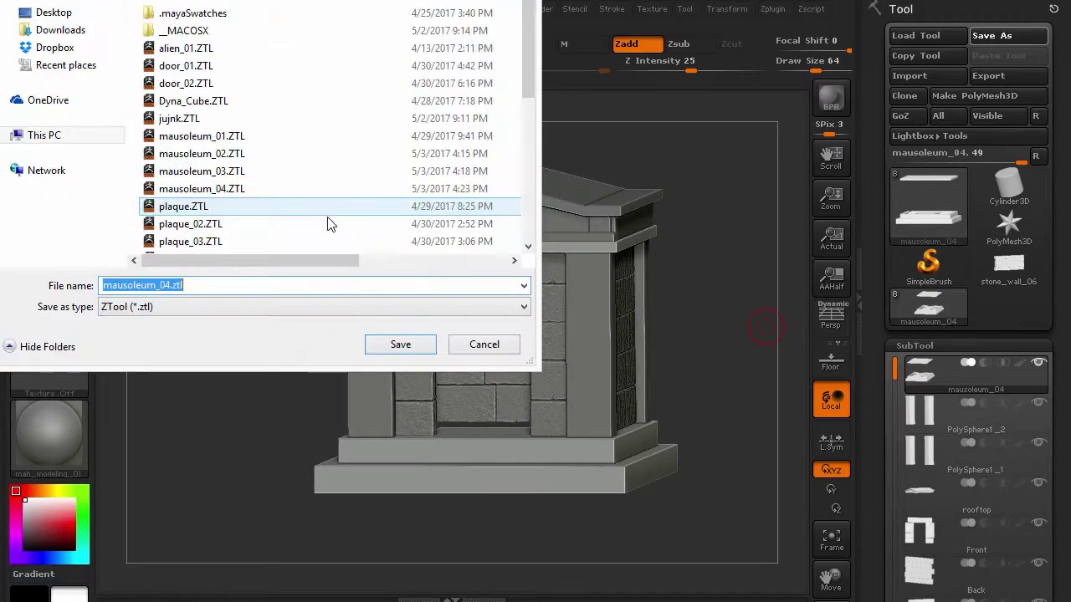
pyautogui.click(396, 343)
pyautogui.click(553, 317)
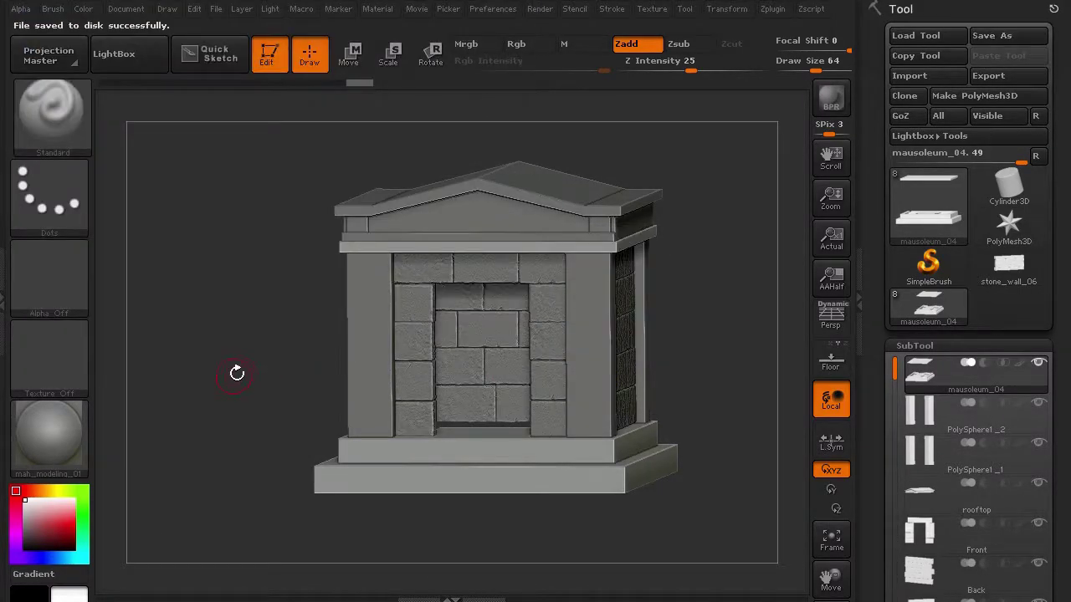
# Step: Load the door_02.ZTL tool and inspect the door model
pyautogui.click(920, 37)
pyautogui.click(196, 84)
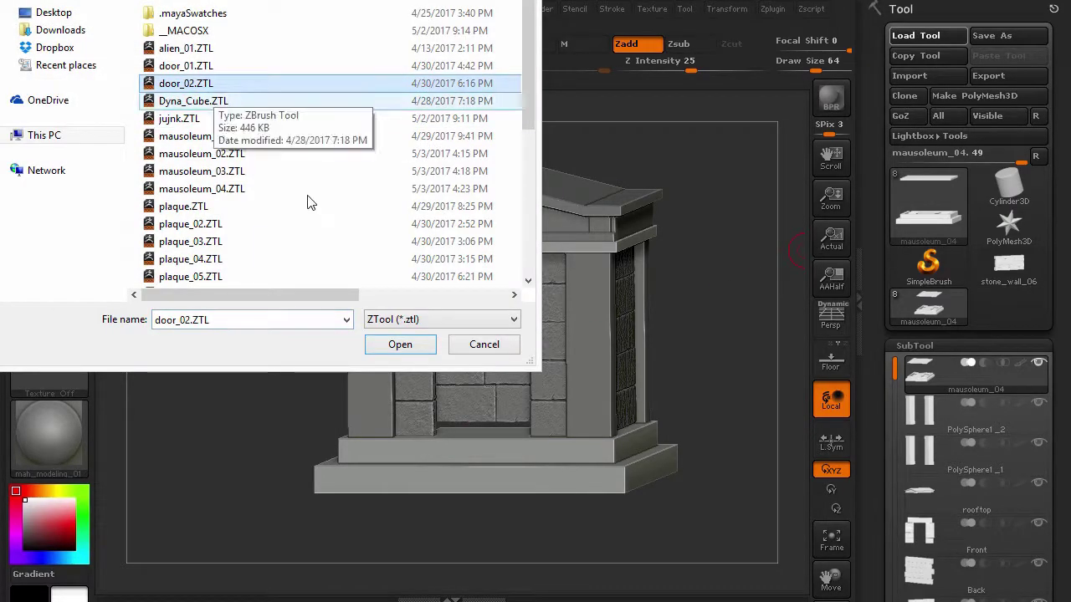
pyautogui.click(398, 346)
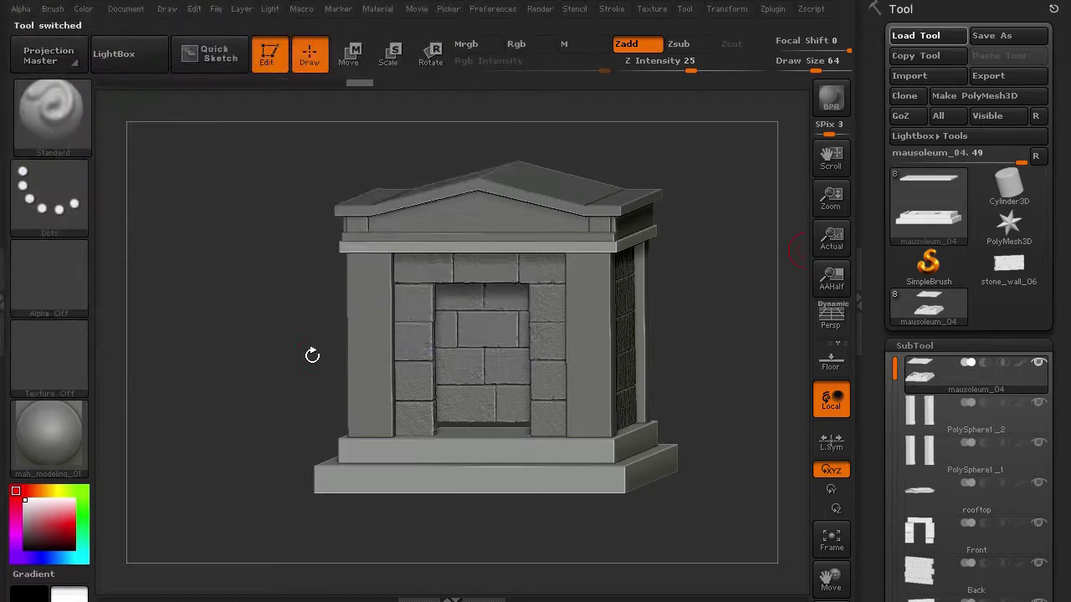
pyautogui.keyDown('alt'); pyautogui.moveTo(354, 313); pyautogui.dragTo(632, 477); pyautogui.keyUp('alt')
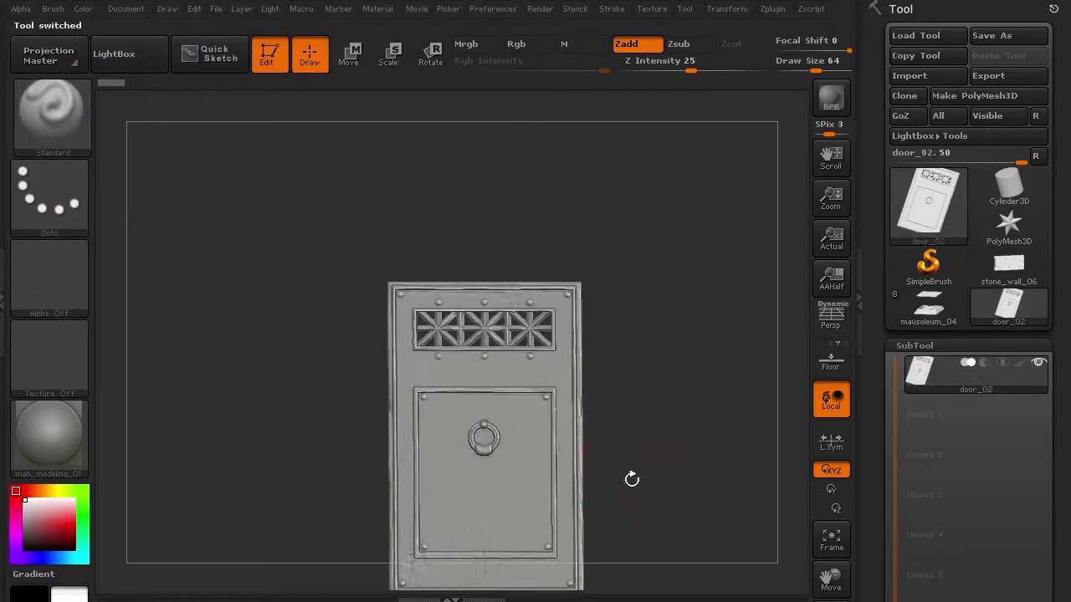
pyautogui.moveTo(273, 463)
pyautogui.keyDown('alt'); pyautogui.mouseDown()
pyautogui.moveTo(270, 345)
pyautogui.moveTo(275, 369)
pyautogui.mouseUp(); pyautogui.keyUp('alt')
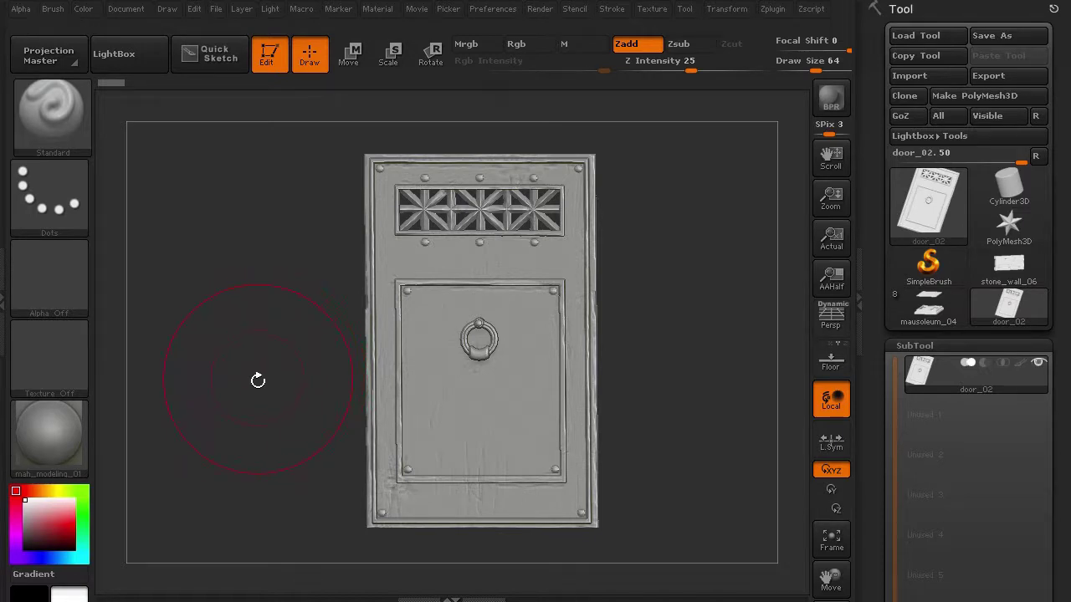
pyautogui.moveTo(257, 381)
pyautogui.mouseDown()
pyautogui.moveTo(246, 383)
pyautogui.moveTo(253, 358)
pyautogui.mouseUp()
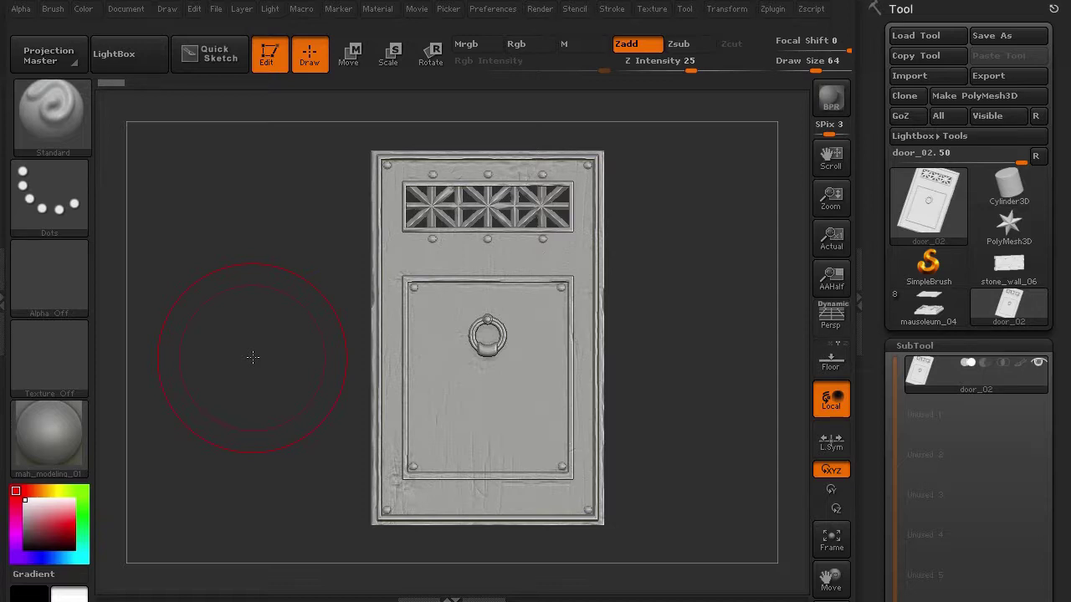
pyautogui.moveTo(273, 377)
pyautogui.mouseDown()
pyautogui.moveTo(242, 383)
pyautogui.moveTo(277, 382)
pyautogui.mouseUp()
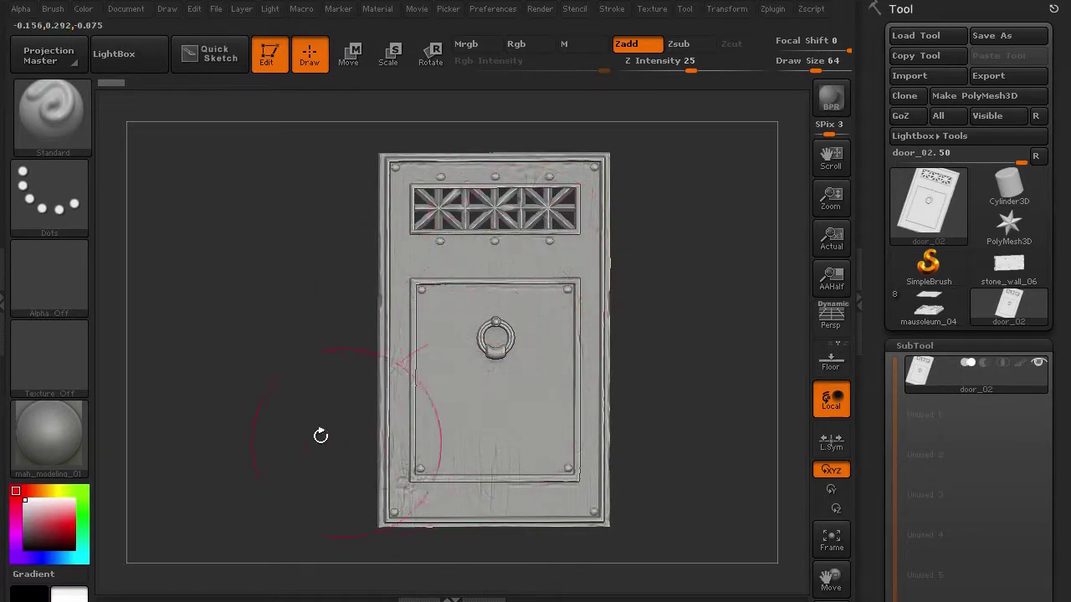
pyautogui.moveTo(318, 435); pyautogui.dragTo(282, 415)
pyautogui.keyDown('shift'); pyautogui.moveTo(260, 351); pyautogui.dragTo(193, 342); pyautogui.keyUp('shift')
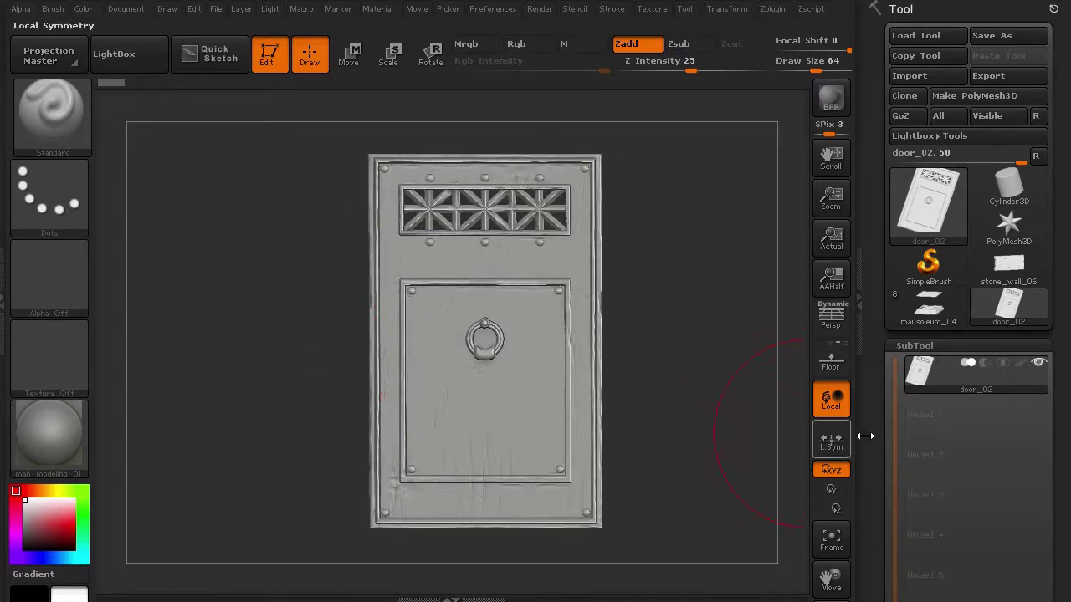
# Step: Copy the door_02 subtool and switch back to the mausoleum_04 tool, framing the whole building
pyautogui.moveTo(874, 433); pyautogui.dragTo(875, 284)
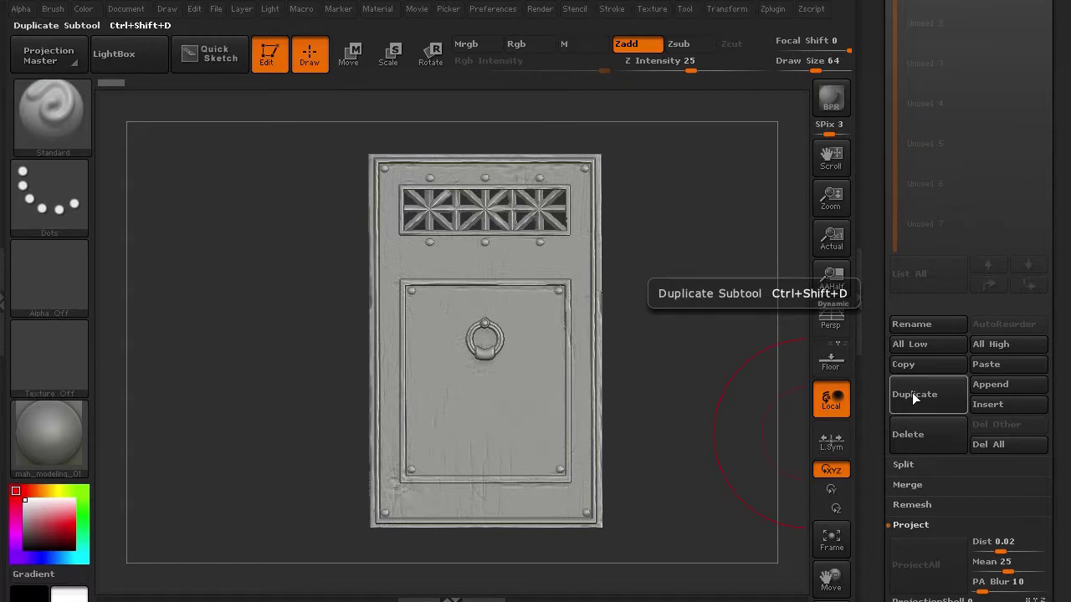
pyautogui.click(911, 364)
pyautogui.moveTo(877, 251); pyautogui.dragTo(876, 403)
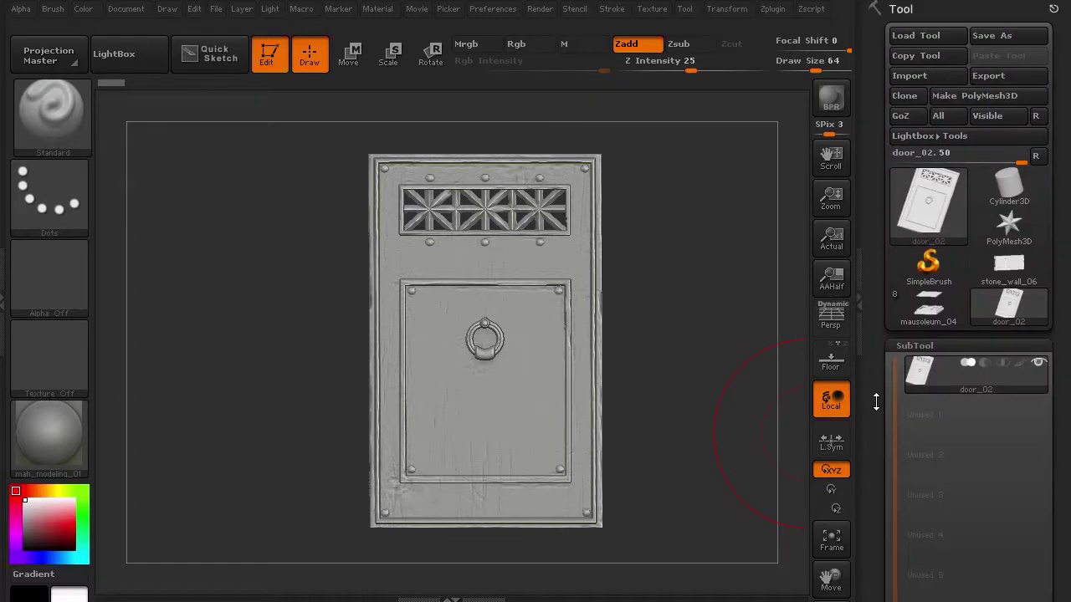
pyautogui.click(928, 308)
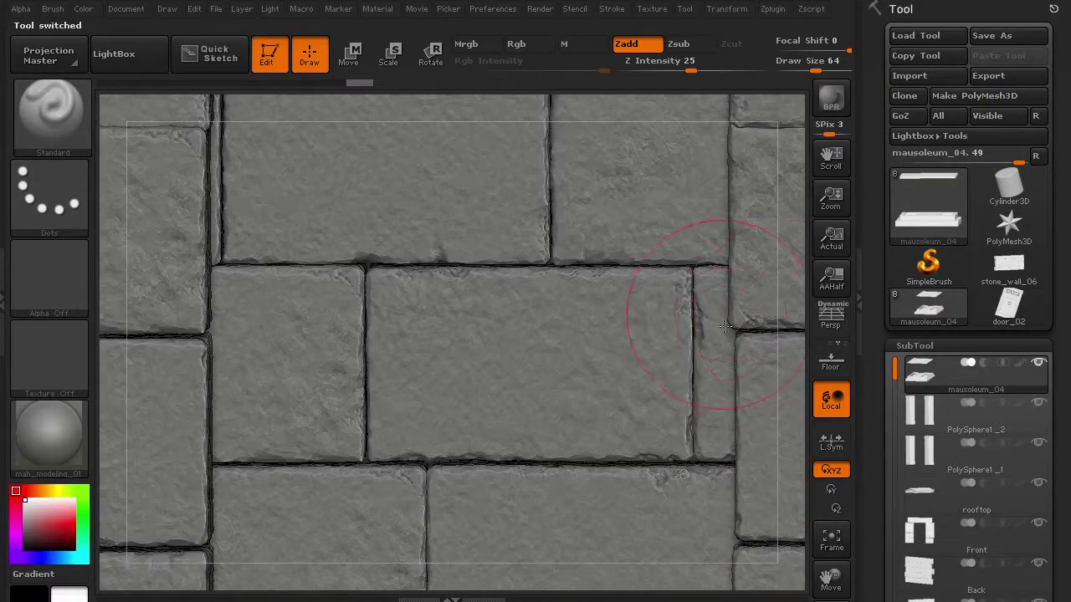
pyautogui.press('f')
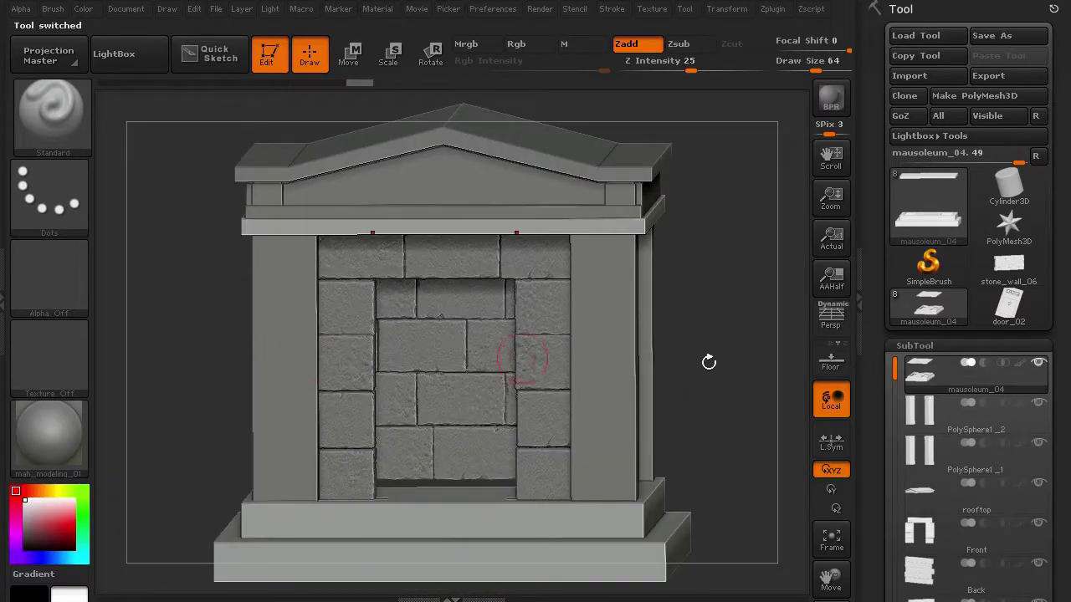
# Step: Select the Side1 subtool at the end of the list and paste the copied door below it
pyautogui.moveTo(878, 430); pyautogui.dragTo(870, 339)
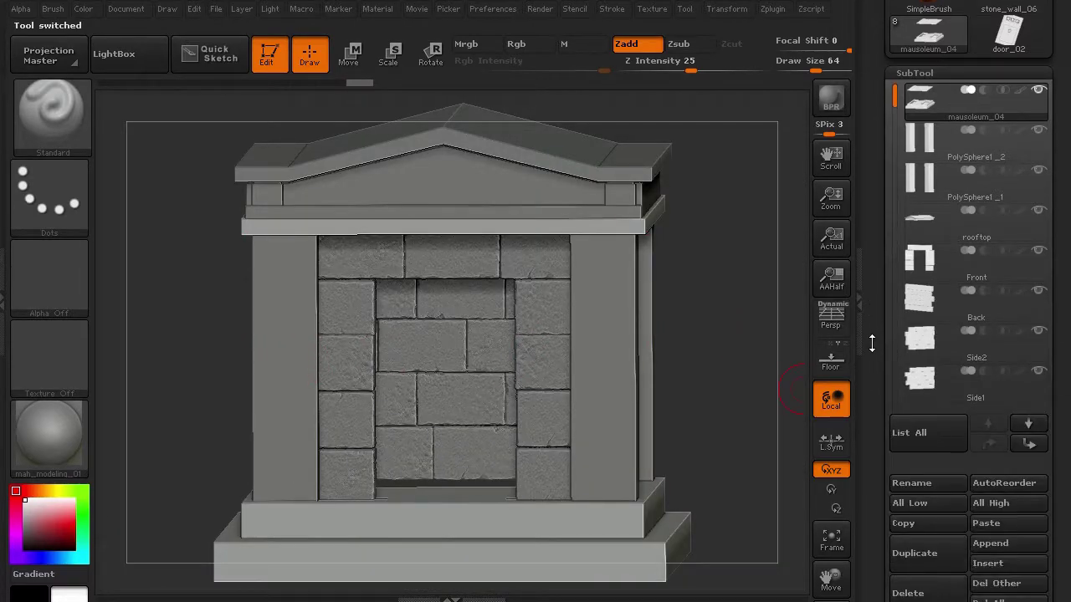
pyautogui.press('Down')
pyautogui.press('Down')
pyautogui.press('Down')
pyautogui.press('Down')
pyautogui.press('Down')
pyautogui.press('Down')
pyautogui.press('Down')
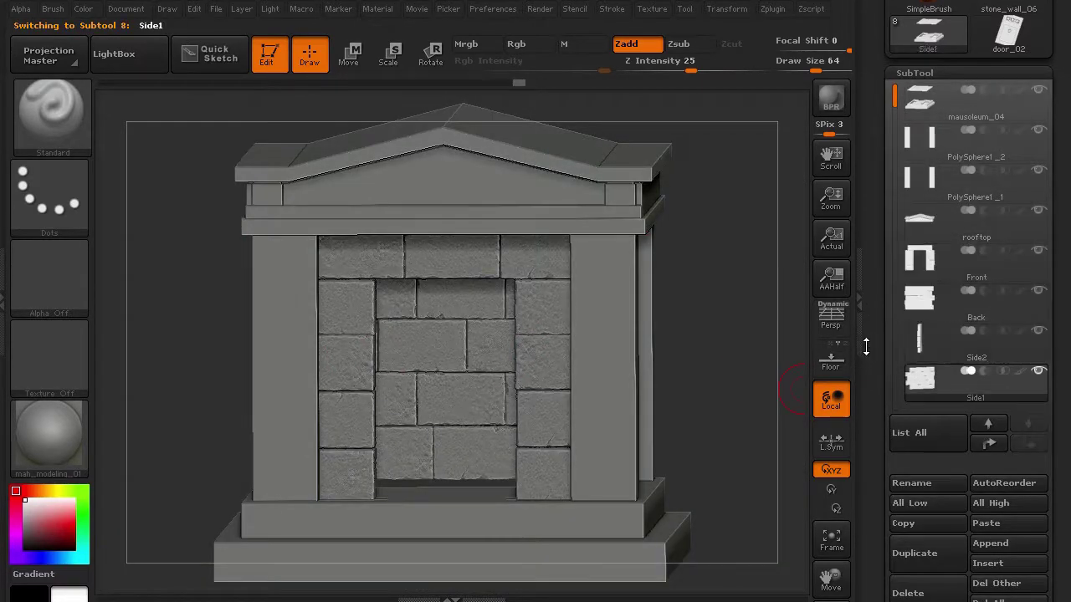
pyautogui.moveTo(896, 98); pyautogui.dragTo(894, 140)
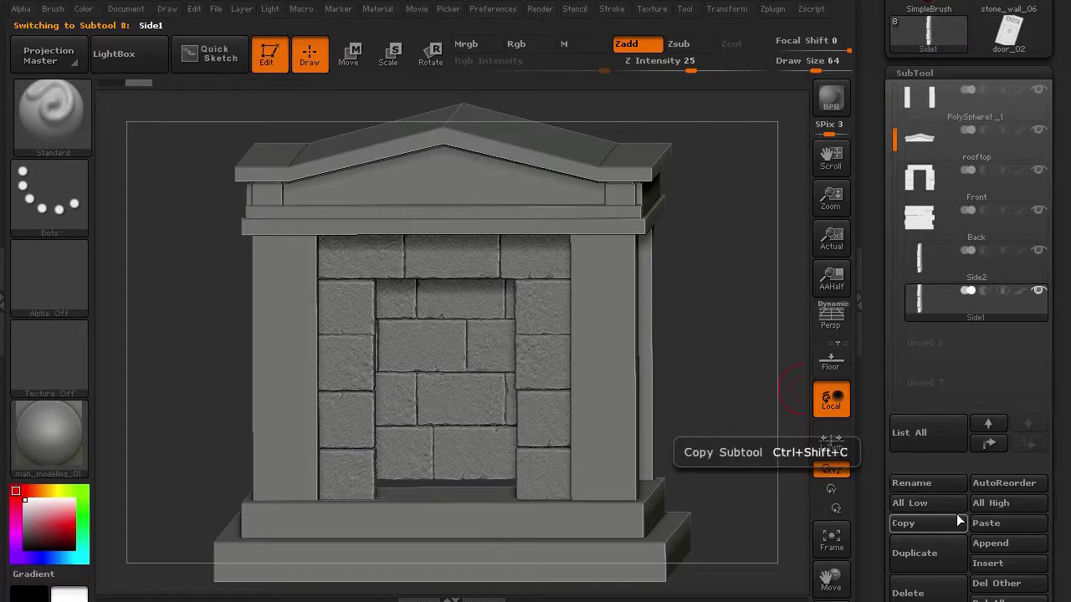
pyautogui.click(985, 523)
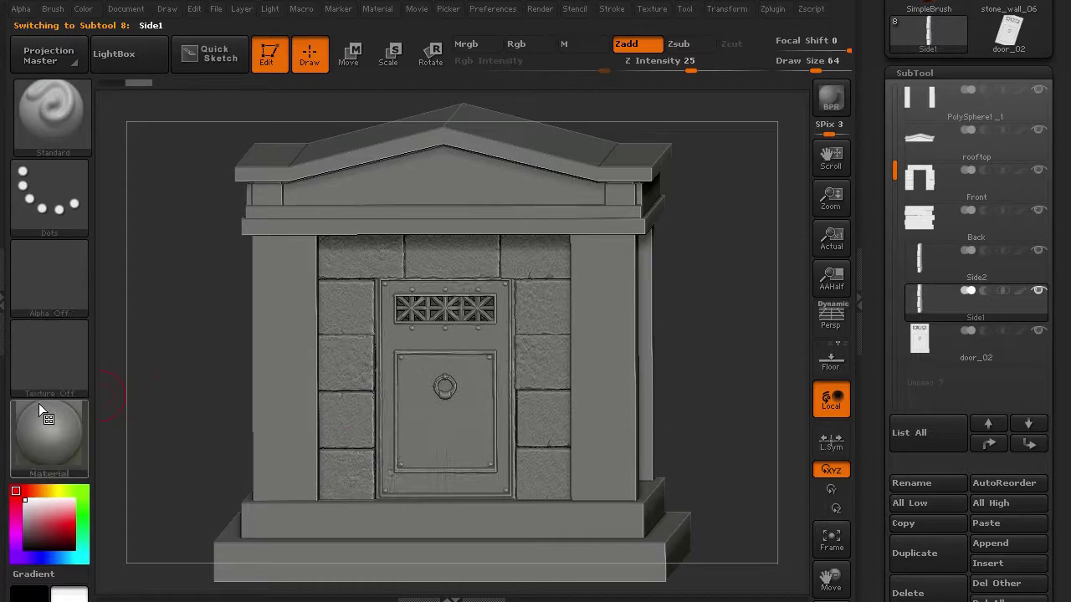
# Step: Turn on perspective and render a BPR preview of the mausoleum with its door from an angled view
pyautogui.moveTo(187, 377); pyautogui.dragTo(208, 348)
pyautogui.press('p')
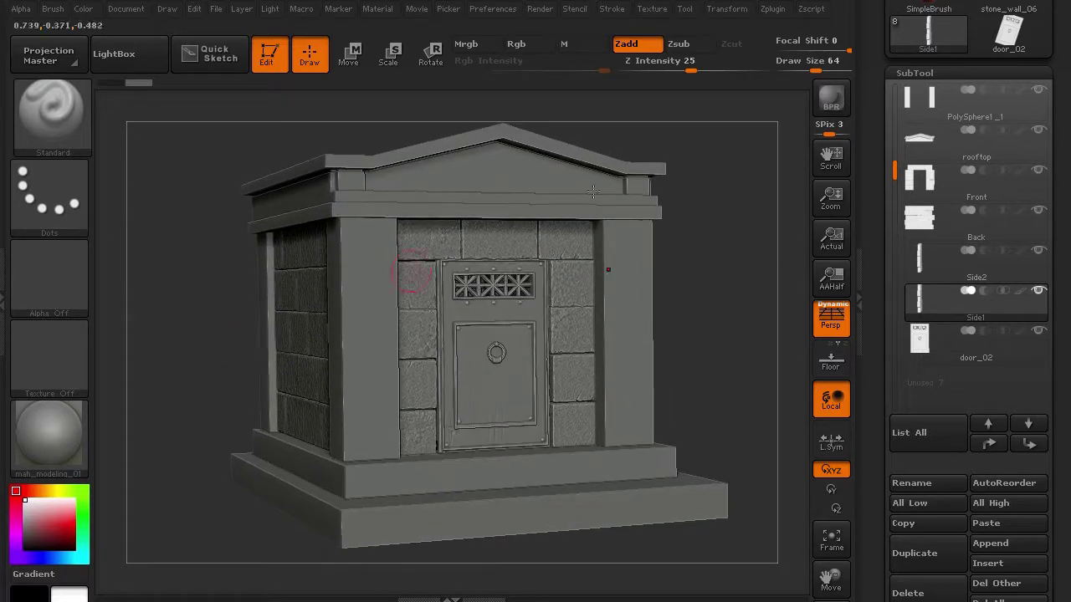
pyautogui.click(822, 112)
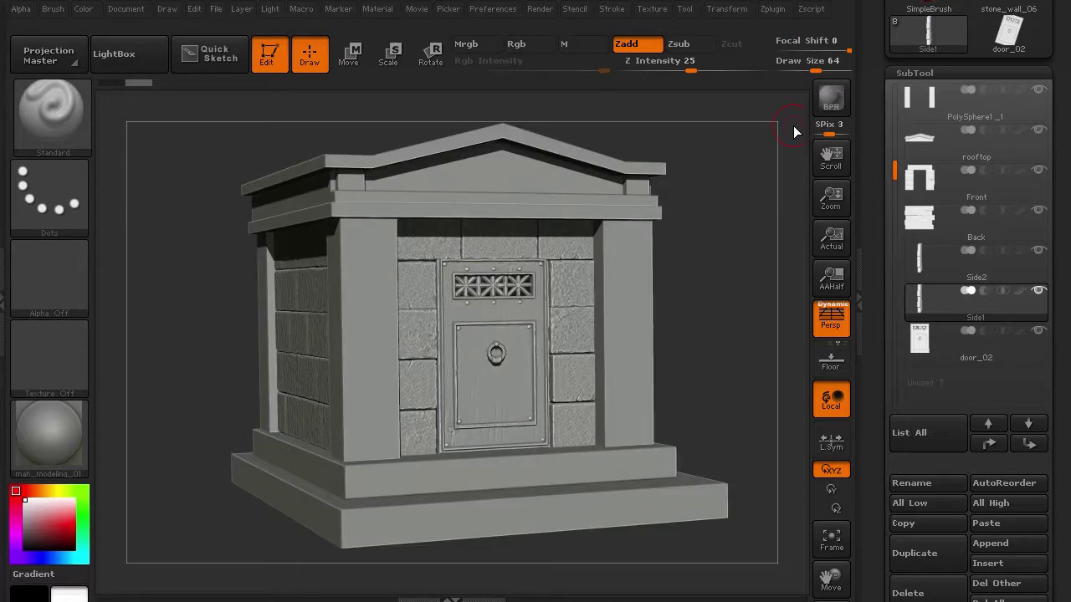
pyautogui.moveTo(229, 374); pyautogui.dragTo(231, 349)
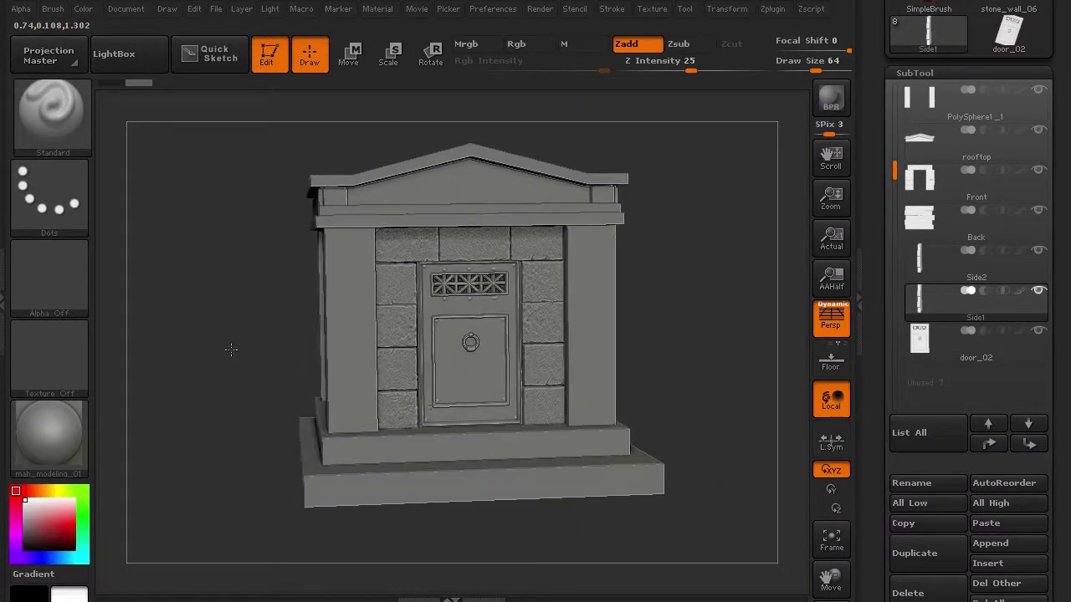